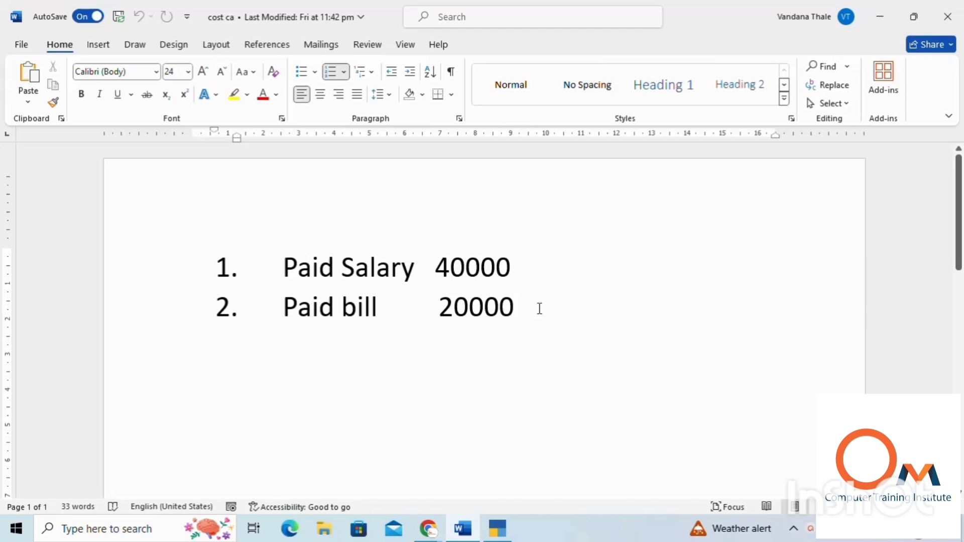
Step: Examine the paid salary and paid bill totals and their breakdowns in the Word document
{"action": "left_click_drag", "start_coordinate": [537, 309], "coordinate": [243, 320]}
{"action": "left_click", "coordinate": [582, 347]}
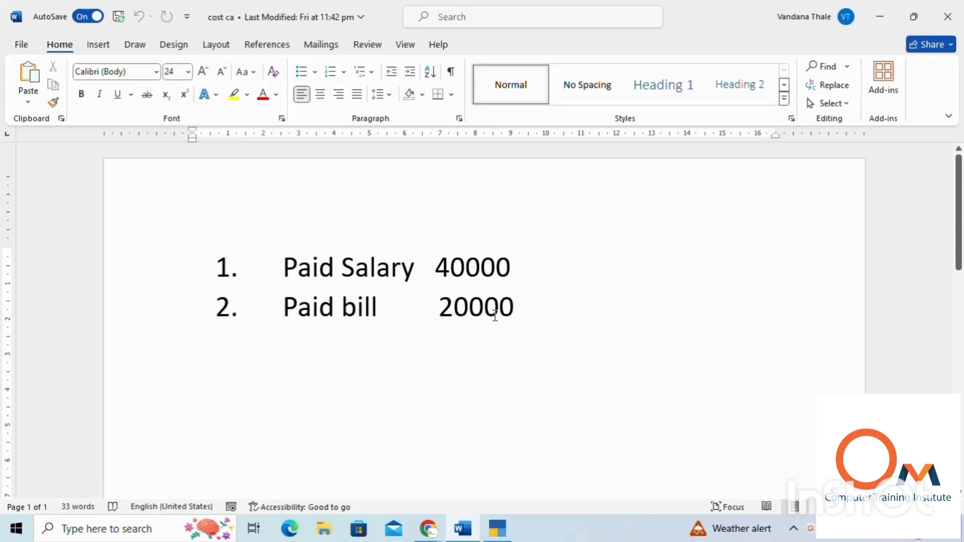
{"action": "scroll", "coordinate": [429, 311], "scroll_direction": "down", "scroll_amount": 1}
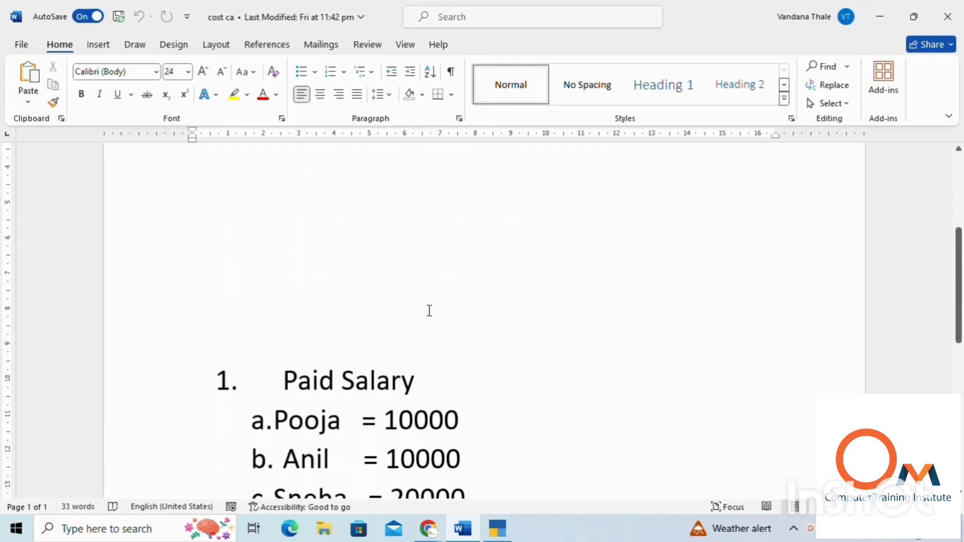
{"action": "scroll", "coordinate": [429, 311], "scroll_direction": "down", "scroll_amount": 5}
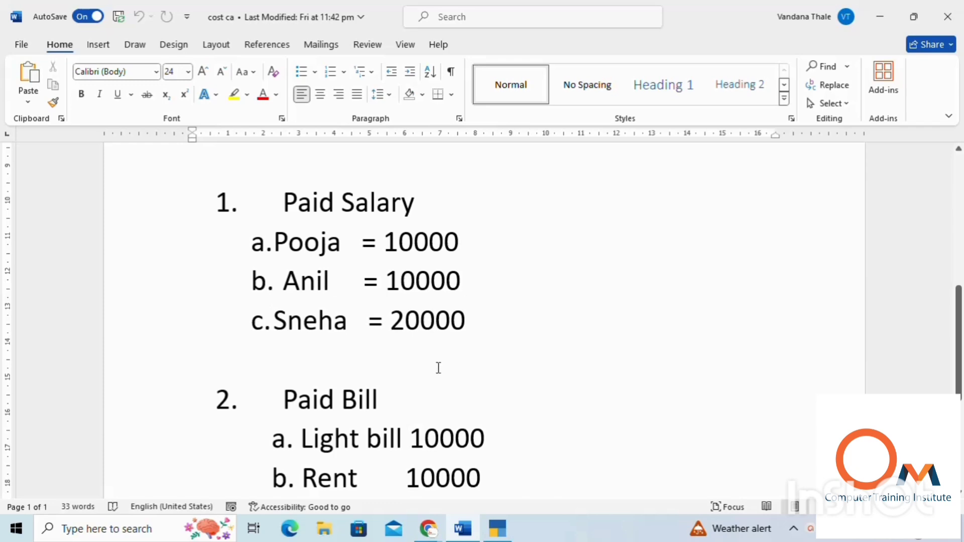
{"action": "scroll", "coordinate": [438, 368], "scroll_direction": "down", "scroll_amount": 3}
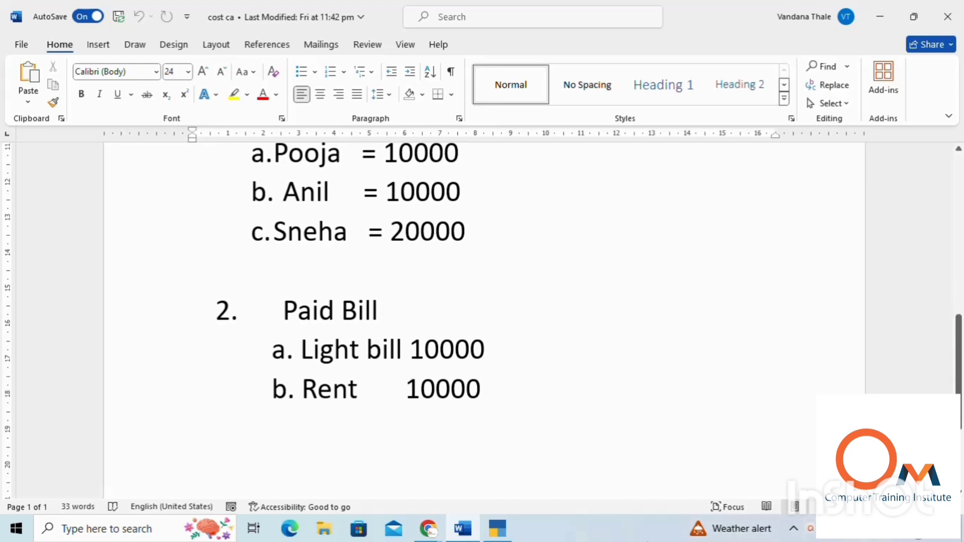
Step: Switch to TallyPrime, open the feature settings of company OMCi and set Show all features to Yes
{"action": "left_click", "coordinate": [498, 528]}
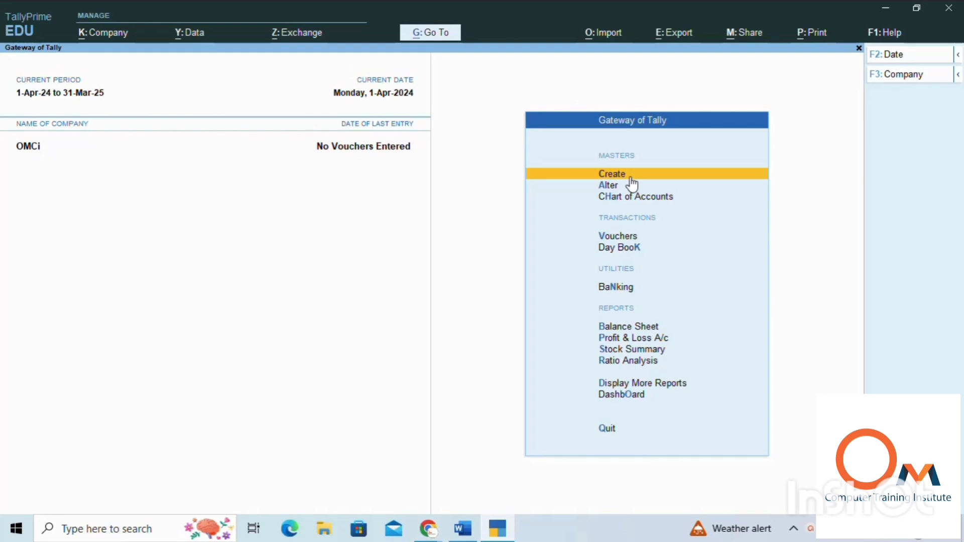
{"action": "key", "text": "F11"}
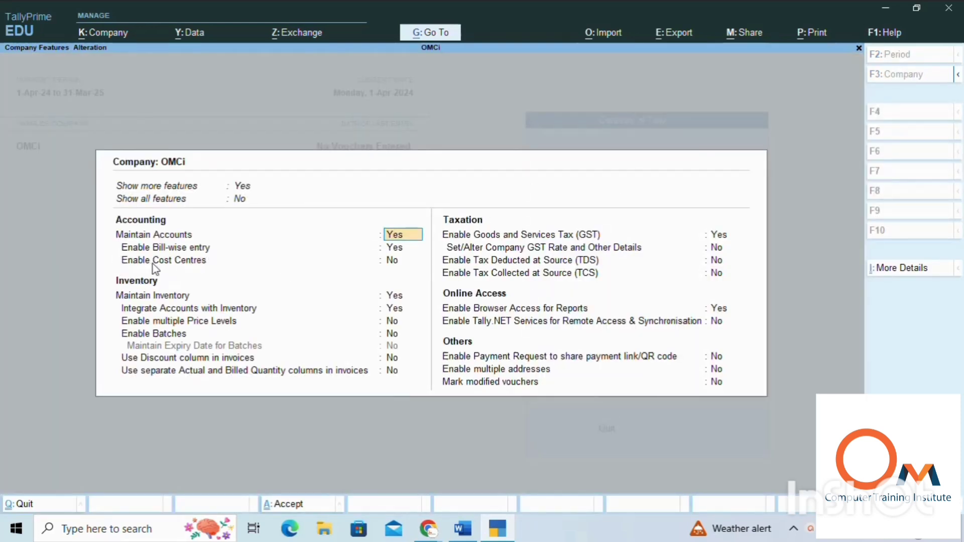
{"action": "left_click", "coordinate": [205, 264]}
{"action": "key", "text": "Return"}
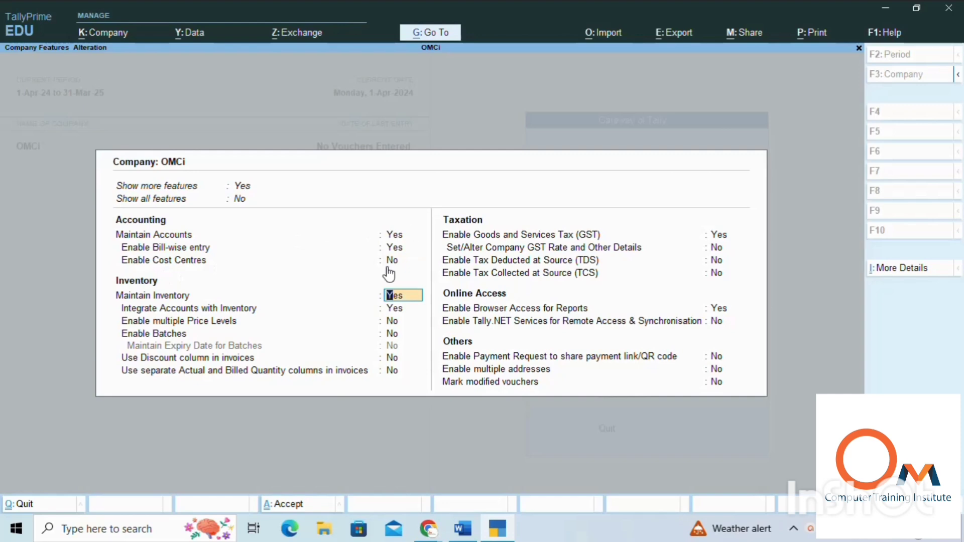
{"action": "left_click", "coordinate": [237, 199]}
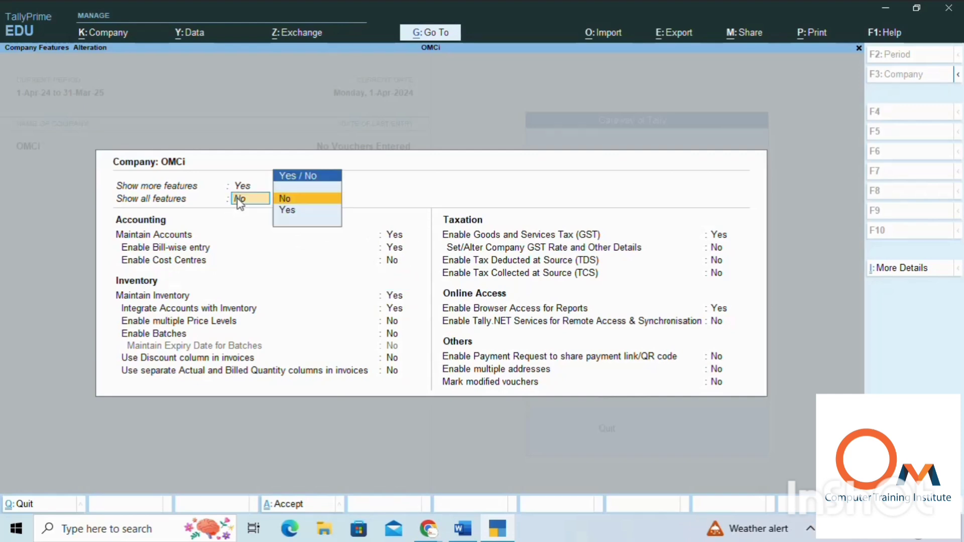
{"action": "left_click", "coordinate": [286, 211]}
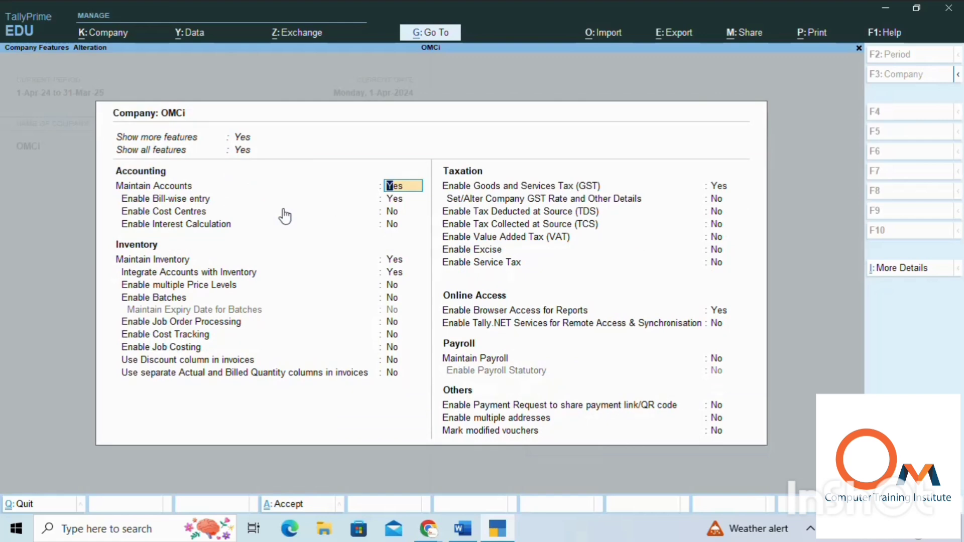
Step: Set Enable Cost Centres and Enable Interest Calculation to Yes and accept the company features
{"action": "key", "text": "Return"}
{"action": "key", "text": "Return"}
{"action": "type", "text": "ye"}
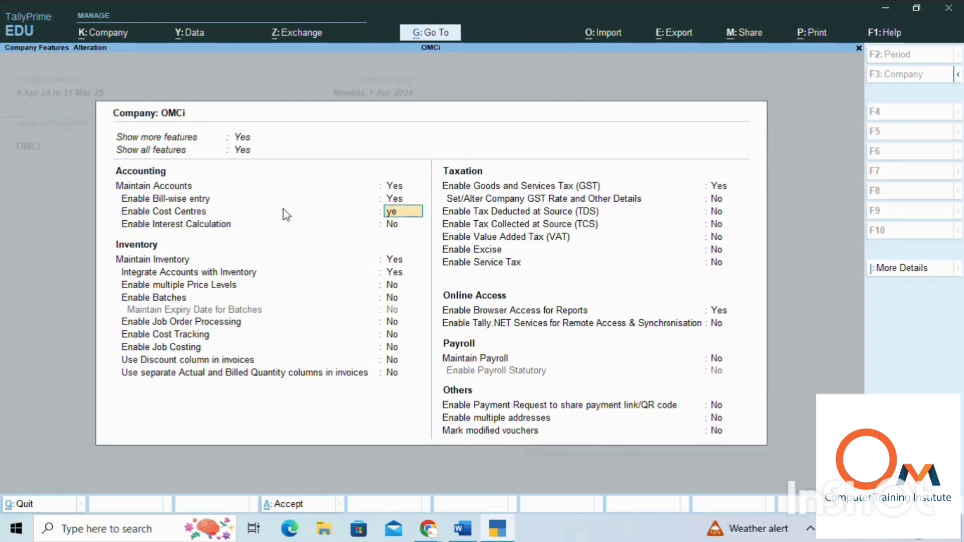
{"action": "key", "text": "Return"}
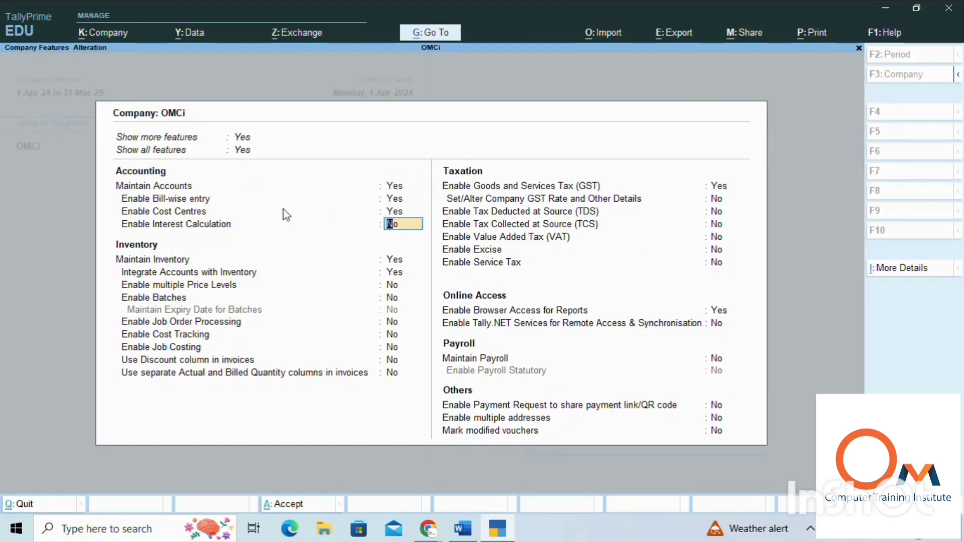
{"action": "type", "text": "yes"}
{"action": "key", "text": "Return"}
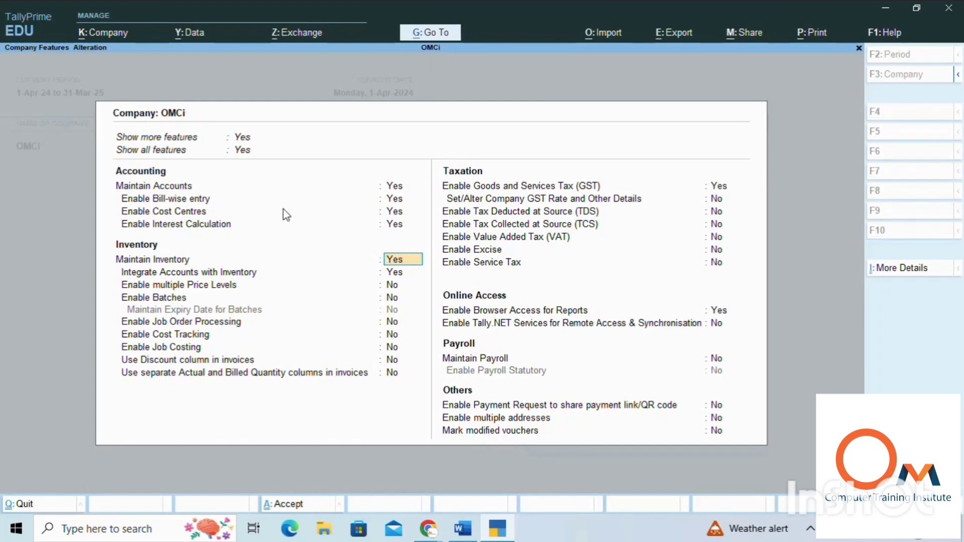
{"action": "key", "text": "Return"}
{"action": "key", "text": "Return"}
{"action": "key", "text": "Return"}
{"action": "key", "text": "Return"}
{"action": "key", "text": "Return"}
{"action": "key", "text": "Return"}
{"action": "key", "text": "Return"}
{"action": "key", "text": "Return"}
{"action": "key", "text": "Return"}
{"action": "key", "text": "Return"}
{"action": "key", "text": "Return"}
{"action": "key", "text": "Return"}
{"action": "key", "text": "Return"}
{"action": "key", "text": "Return"}
{"action": "key", "text": "Return"}
{"action": "key", "text": "Return"}
{"action": "key", "text": "Return"}
{"action": "key", "text": "Return"}
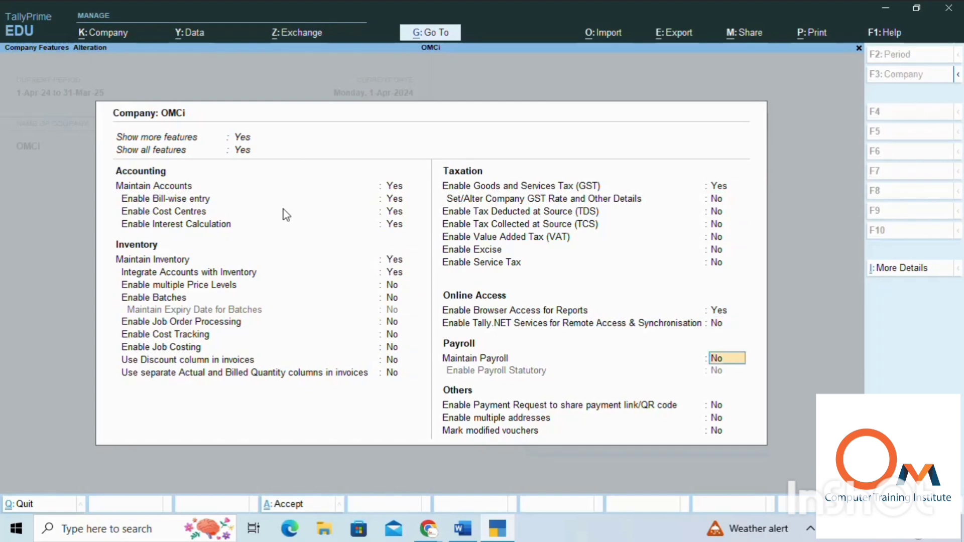
{"action": "key", "text": "Return"}
{"action": "key", "text": "Return"}
{"action": "key", "text": "Return"}
{"action": "key", "text": "Return"}
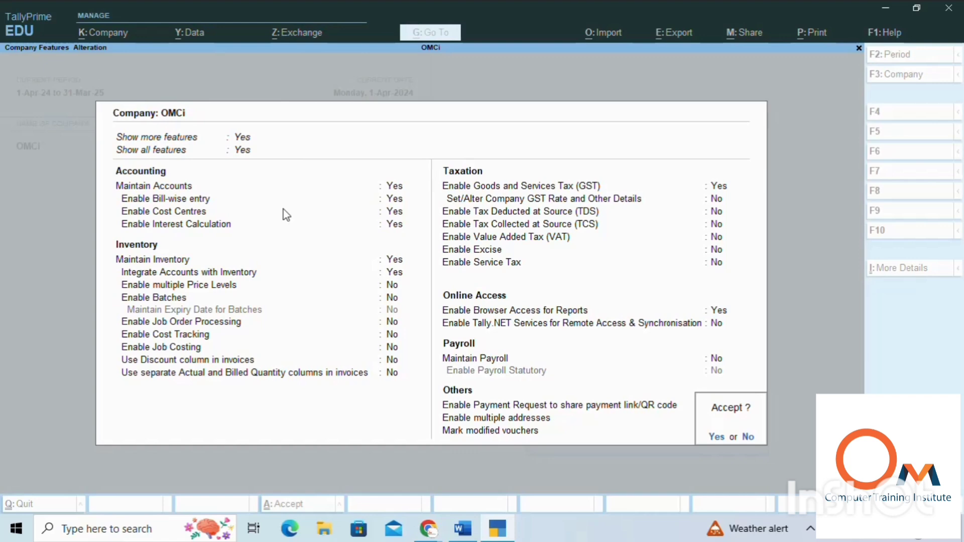
{"action": "key", "text": "Return"}
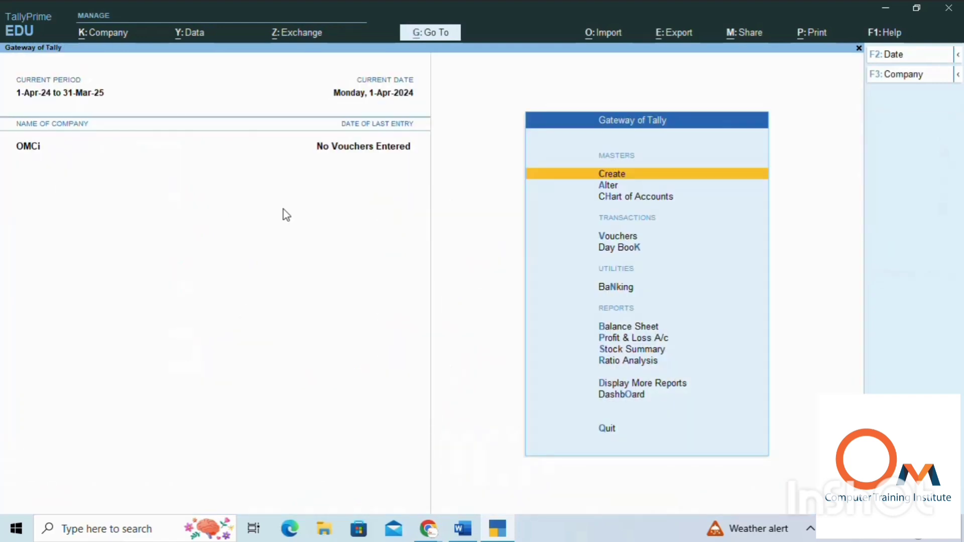
Step: Open master creation and expand the list of masters to show more master types
{"action": "key", "text": "Return"}
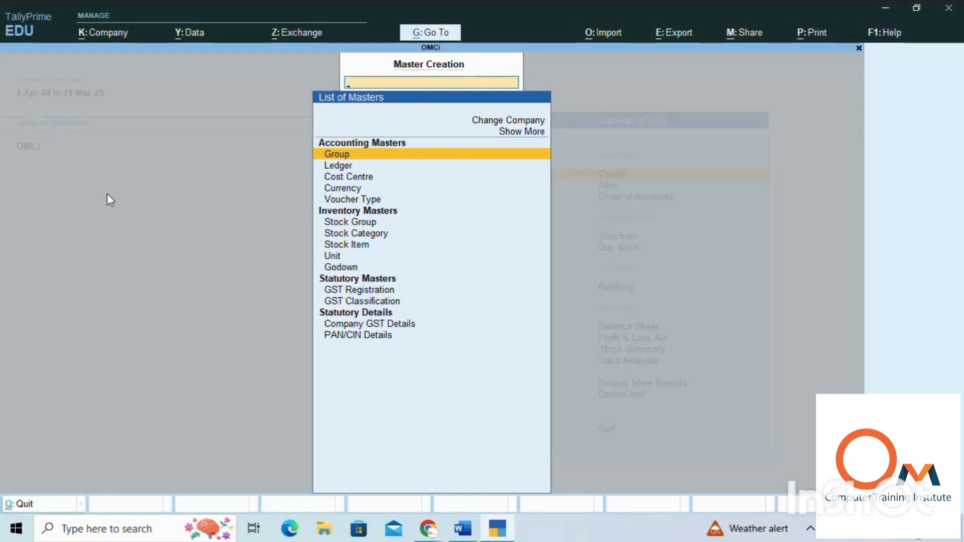
{"action": "left_click", "coordinate": [538, 132]}
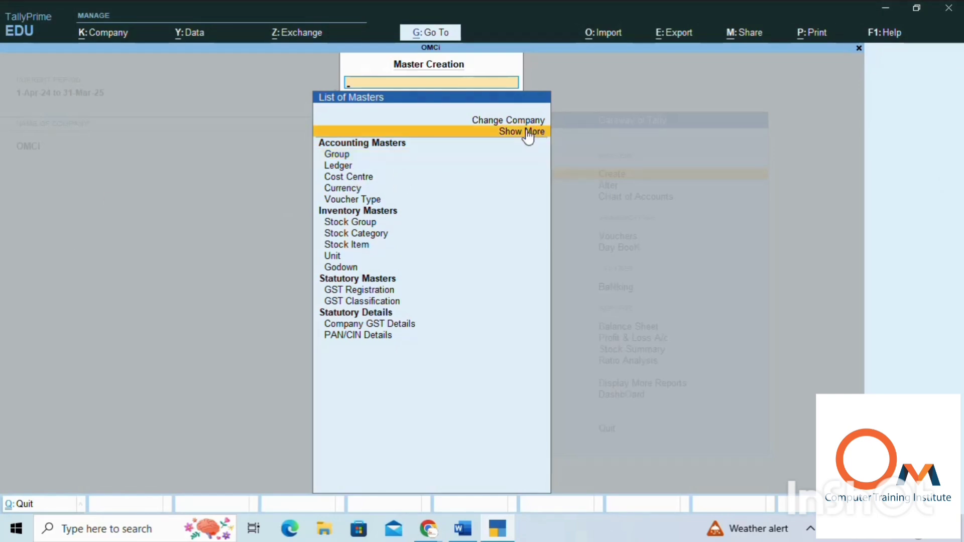
{"action": "left_click", "coordinate": [528, 133]}
Step: Create a new cost category named Paid Salary, with revenue items allocated and non-revenue items not allocated
{"action": "left_click", "coordinate": [353, 188]}
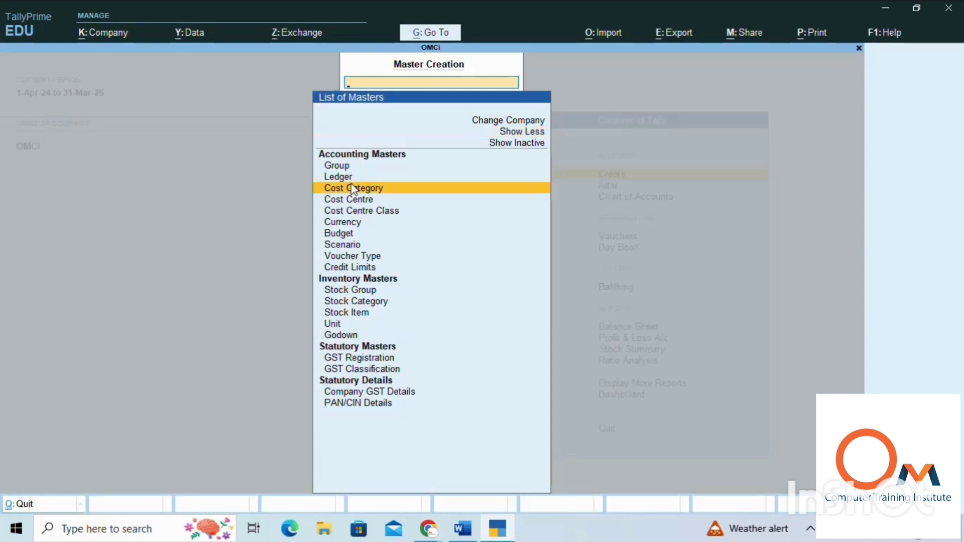
{"action": "left_click", "coordinate": [353, 188]}
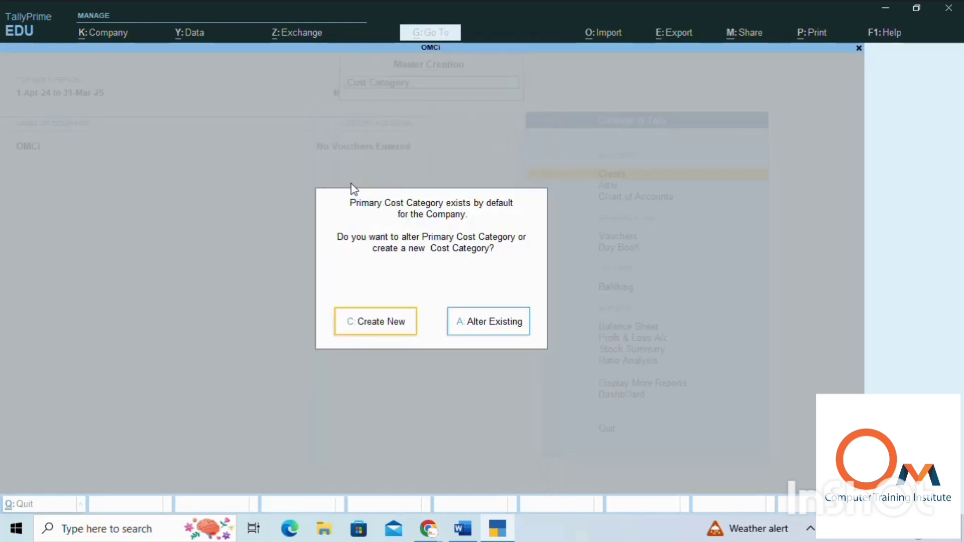
{"action": "key", "text": "Return"}
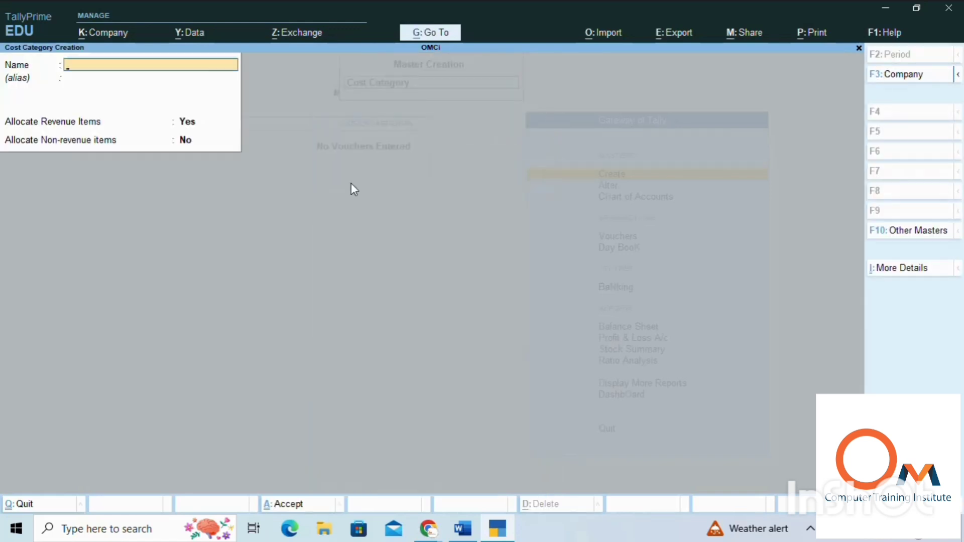
{"action": "type", "text": "Paid Salary"}
{"action": "key", "text": "Return"}
{"action": "key", "text": "Return"}
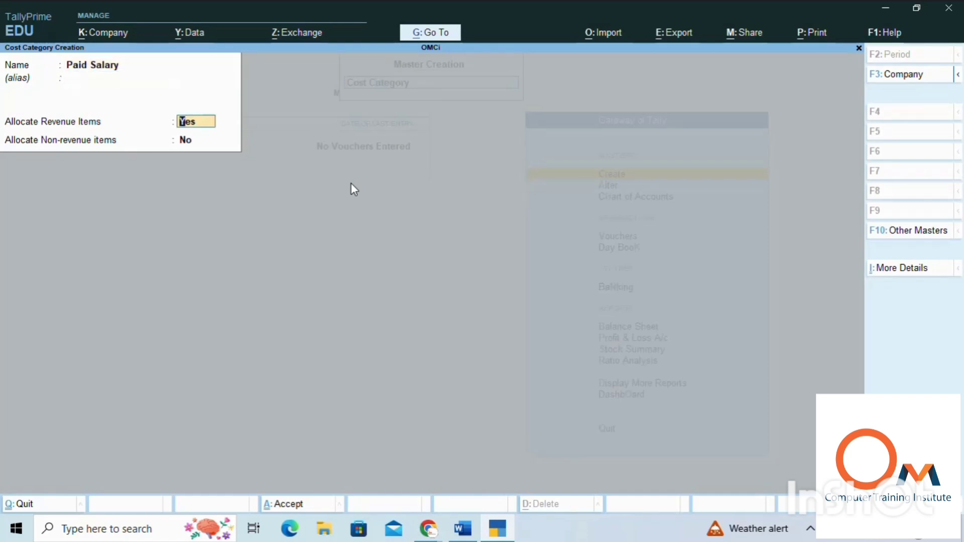
{"action": "key", "text": "Return"}
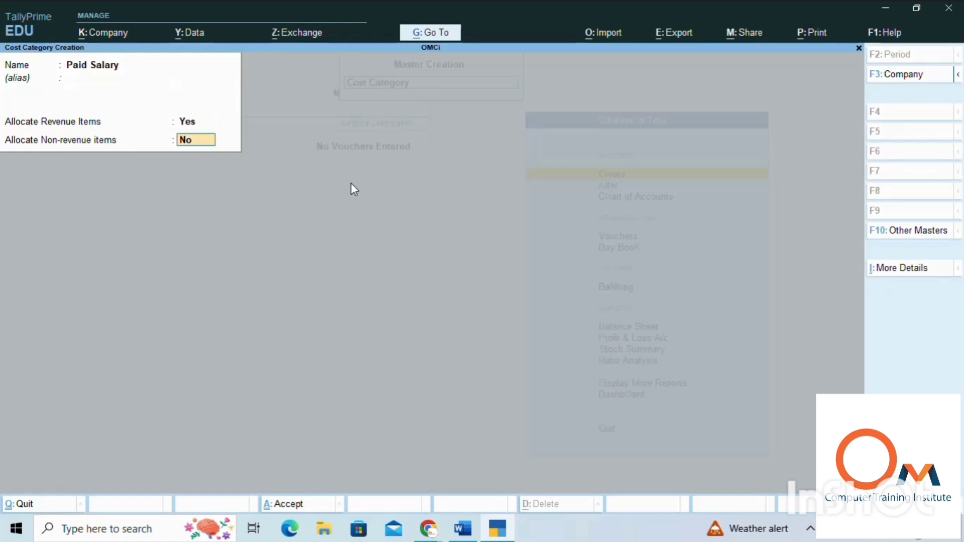
{"action": "key", "text": "Return"}
{"action": "key", "text": "Return"}
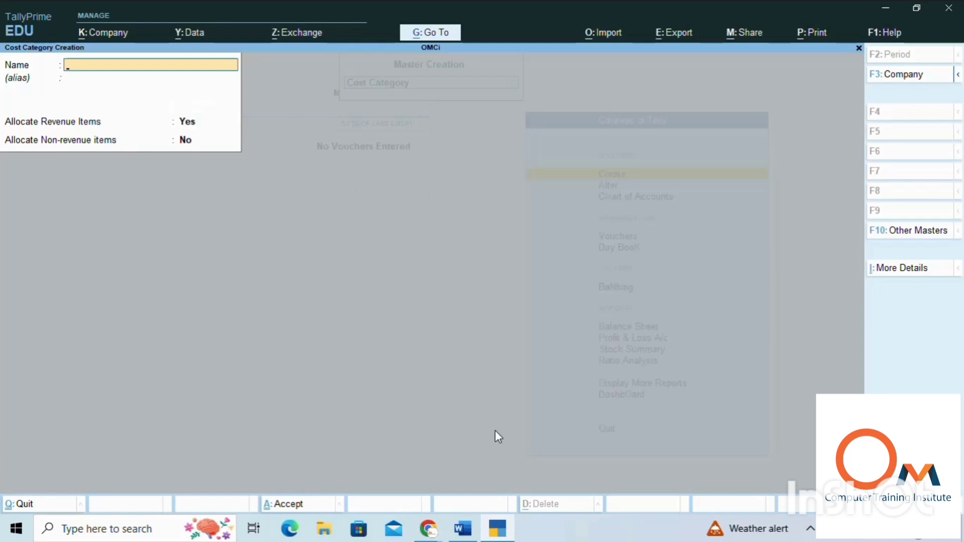
Step: Switch to Word to check the second payment heading, and return to TallyPrime
{"action": "left_click", "coordinate": [462, 528]}
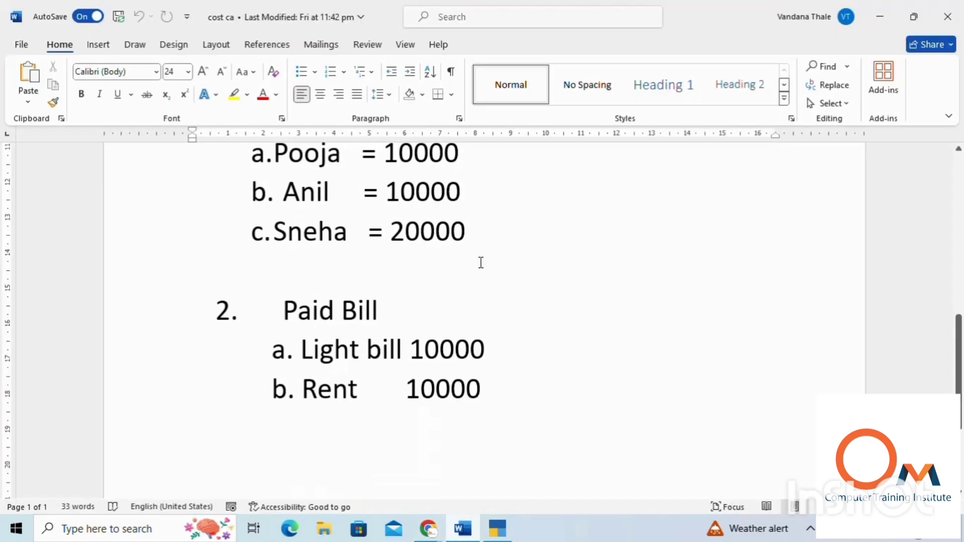
{"action": "scroll", "coordinate": [487, 264], "scroll_direction": "up", "scroll_amount": 10}
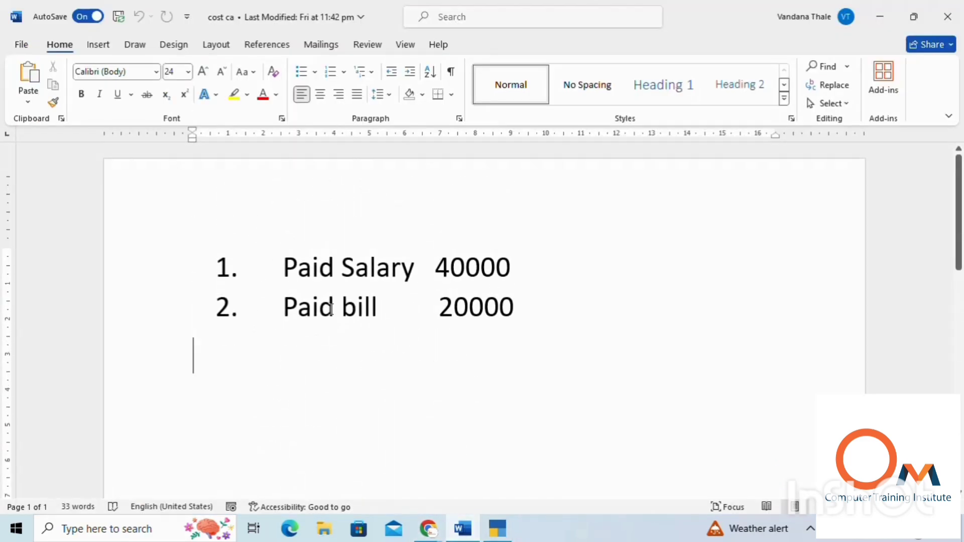
{"action": "key", "text": "alt+Tab"}
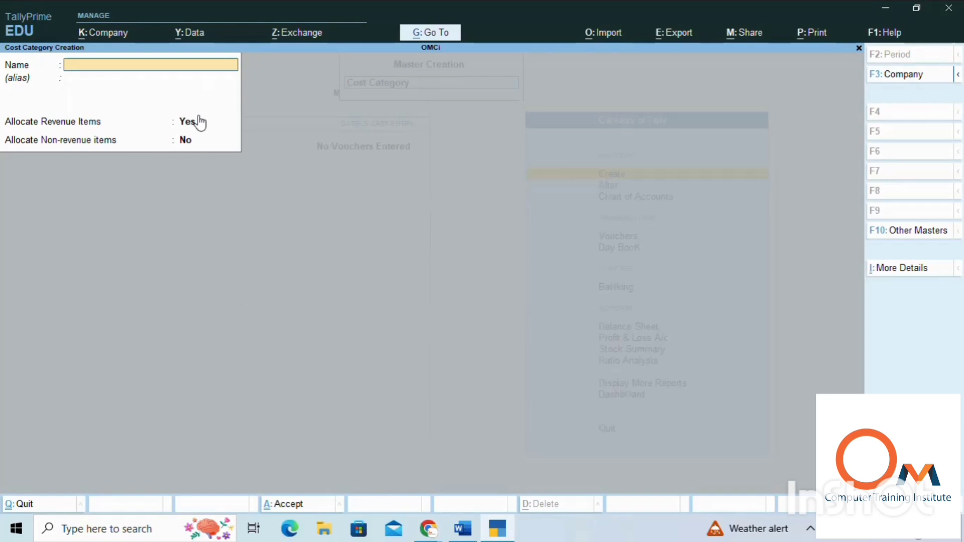
Step: Create a cost category named Paid Bill with the default allocation options, and leave cost category creation
{"action": "type", "text": "Paid Bill"}
{"action": "key", "text": "Return"}
{"action": "key", "text": "Return"}
{"action": "key", "text": "Return"}
{"action": "key", "text": "Return"}
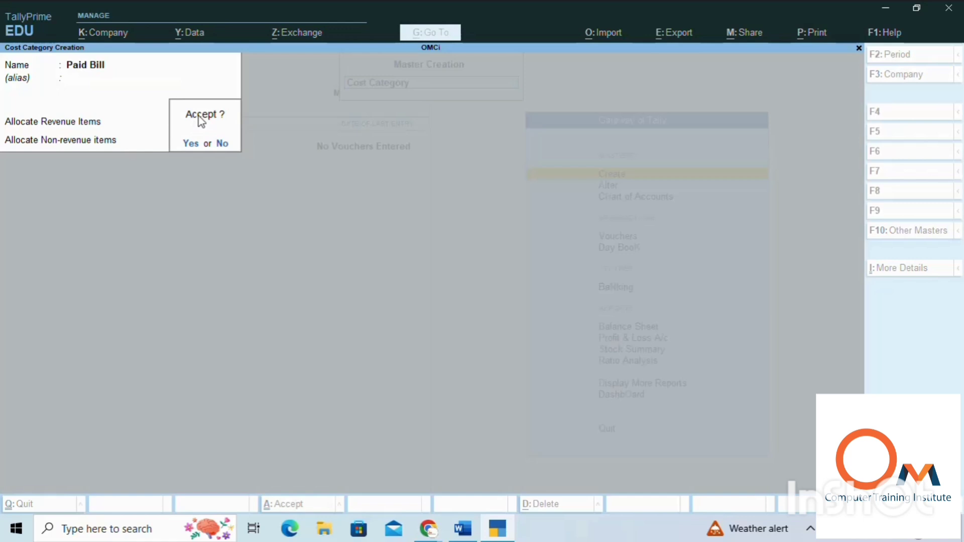
{"action": "key", "text": "Return"}
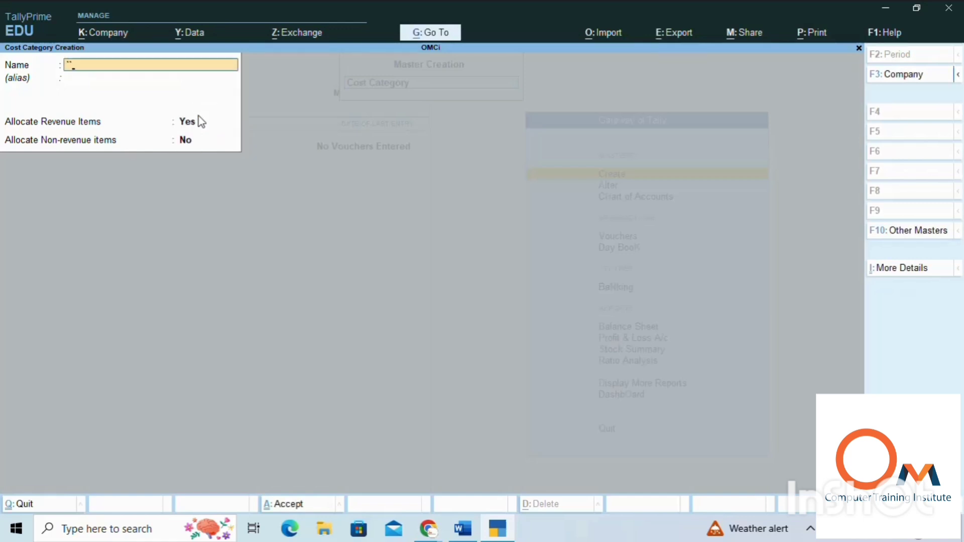
{"action": "type", "text": "`"}
{"action": "key", "text": "BackSpace"}
{"action": "key", "text": "BackSpace"}
{"action": "key", "text": "BackSpace"}
{"action": "key", "text": "Escape"}
{"action": "key", "text": "y"}
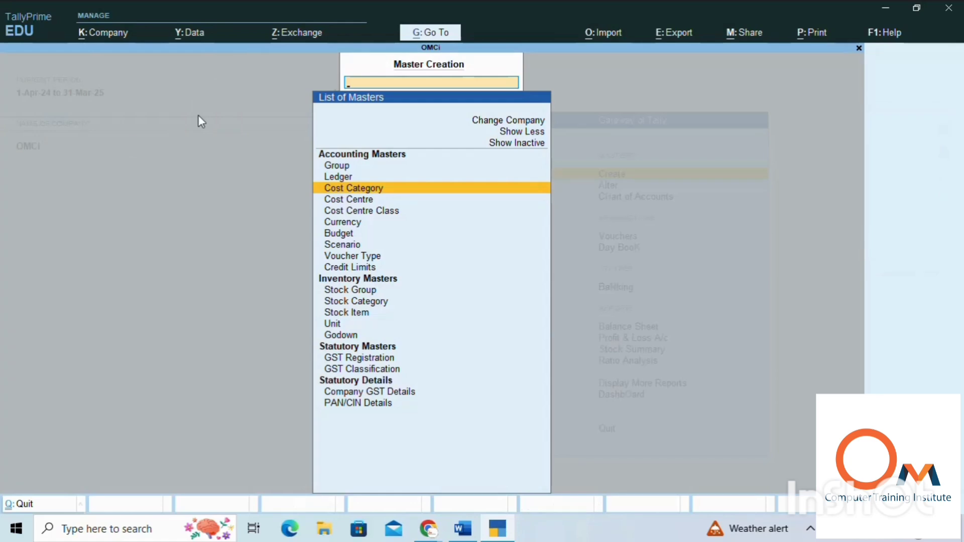
Step: Create a cost centre with the first employee's name in the Paid Salary category, under Primary
{"action": "key", "text": "Down"}
{"action": "key", "text": "Return"}
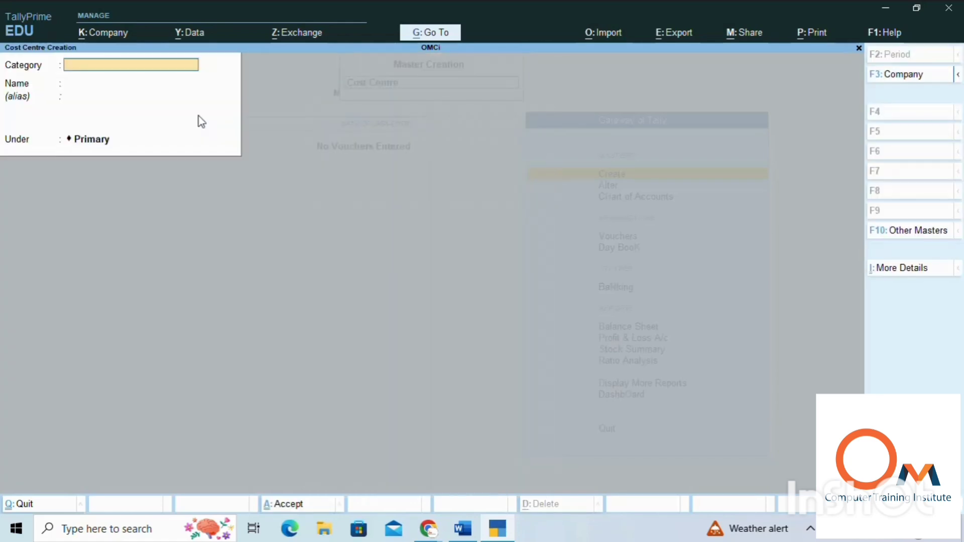
{"action": "type", "text": "p"}
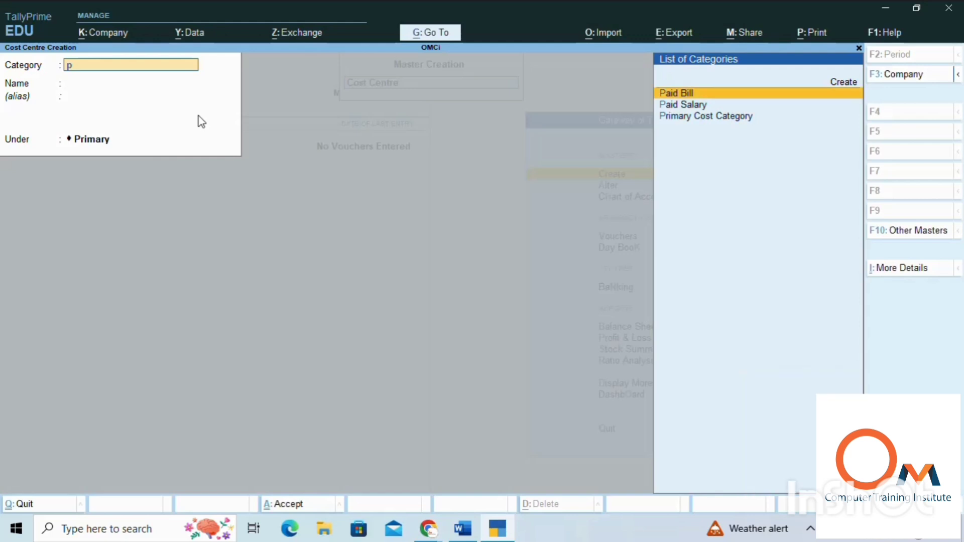
{"action": "key", "text": "Down"}
{"action": "key", "text": "Return"}
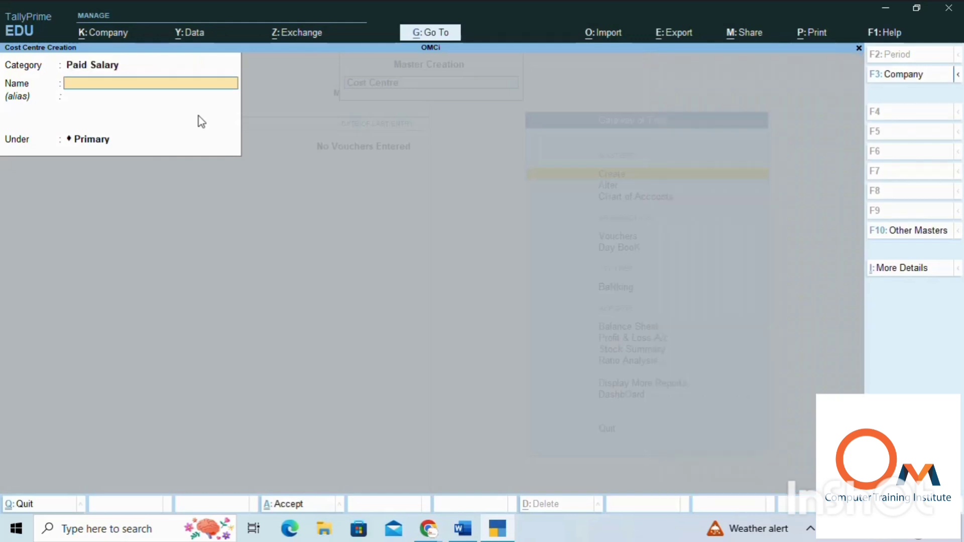
{"action": "type", "text": "Pooja"}
{"action": "key", "text": "Return"}
{"action": "key", "text": "Return"}
{"action": "key", "text": "Return"}
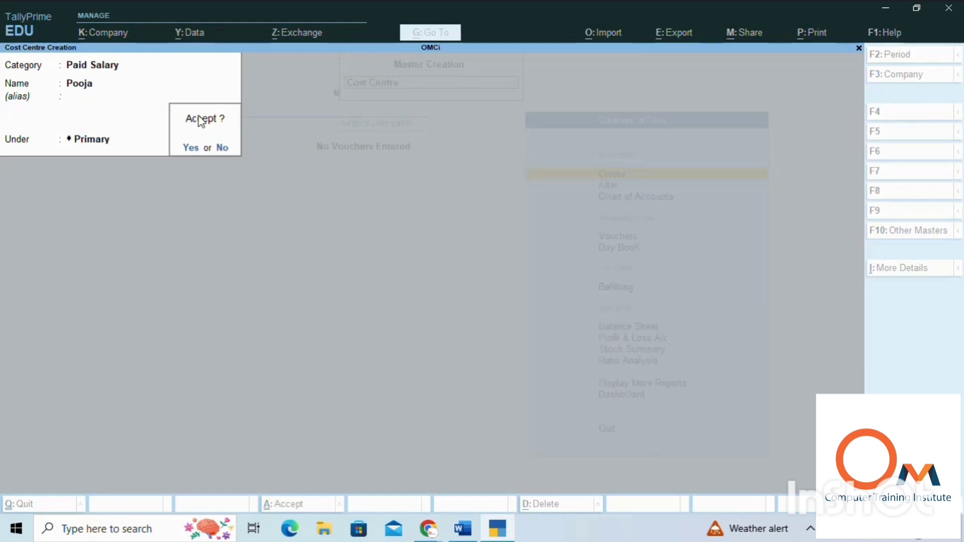
{"action": "key", "text": "Return"}
Step: Create a cost centre with the second employee's name in the Paid Salary category, under Primary
{"action": "type", "text": "Anil"}
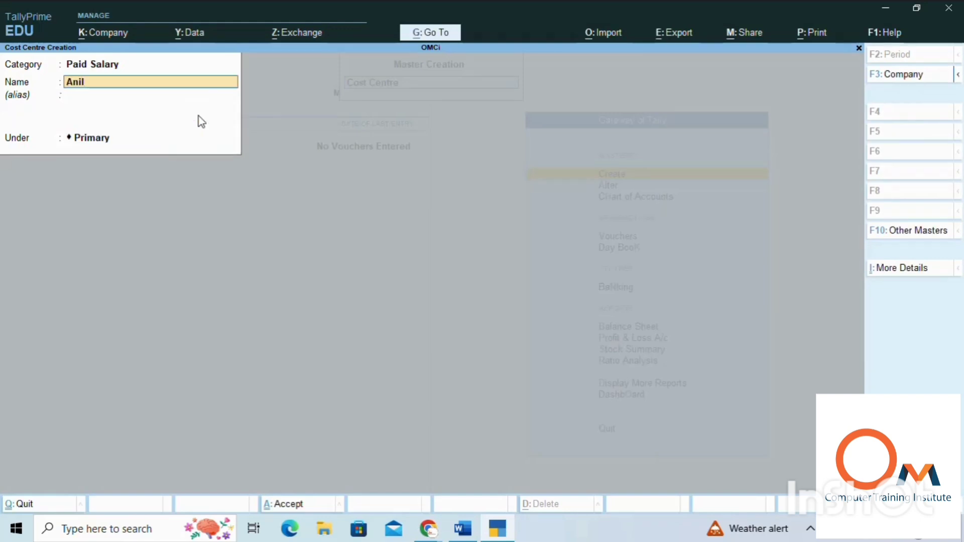
{"action": "key", "text": "Return"}
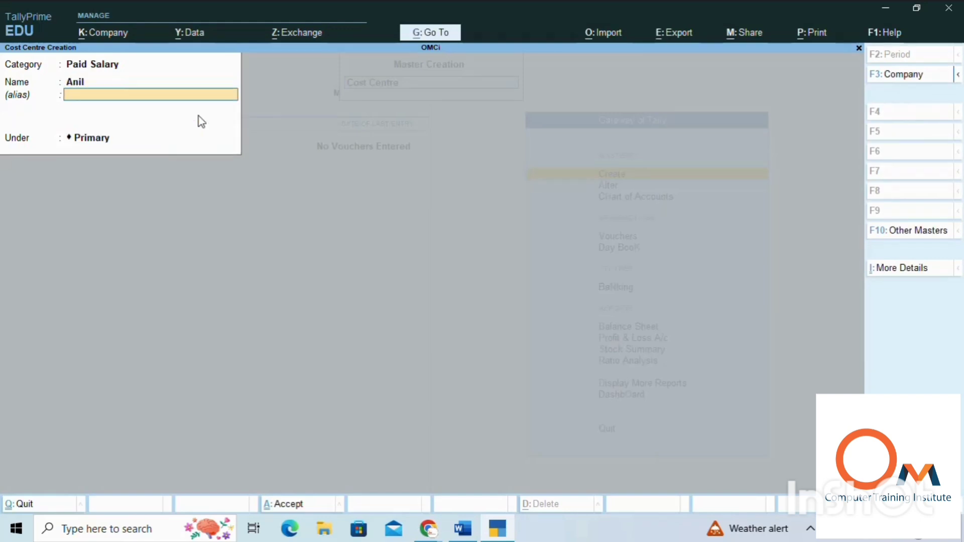
{"action": "key", "text": "Return"}
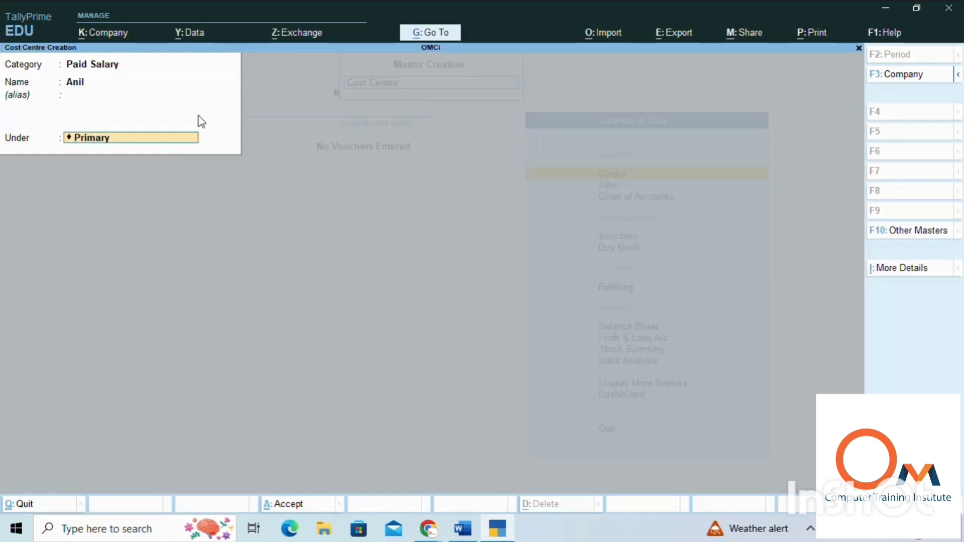
{"action": "key", "text": "Return"}
{"action": "key", "text": "Return"}
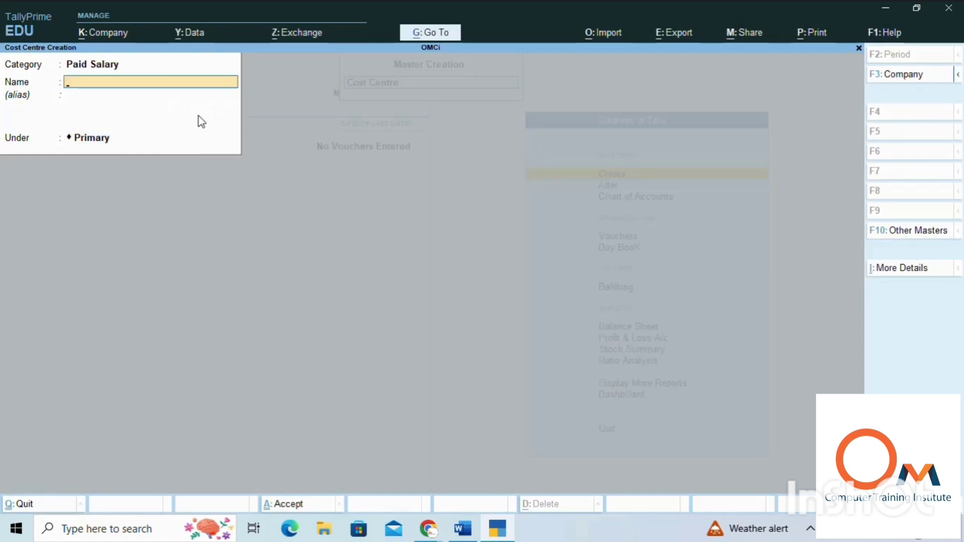
Step: Create a cost centre with the third employee's name in the Paid Salary category, under Primary
{"action": "type", "text": "Sneha"}
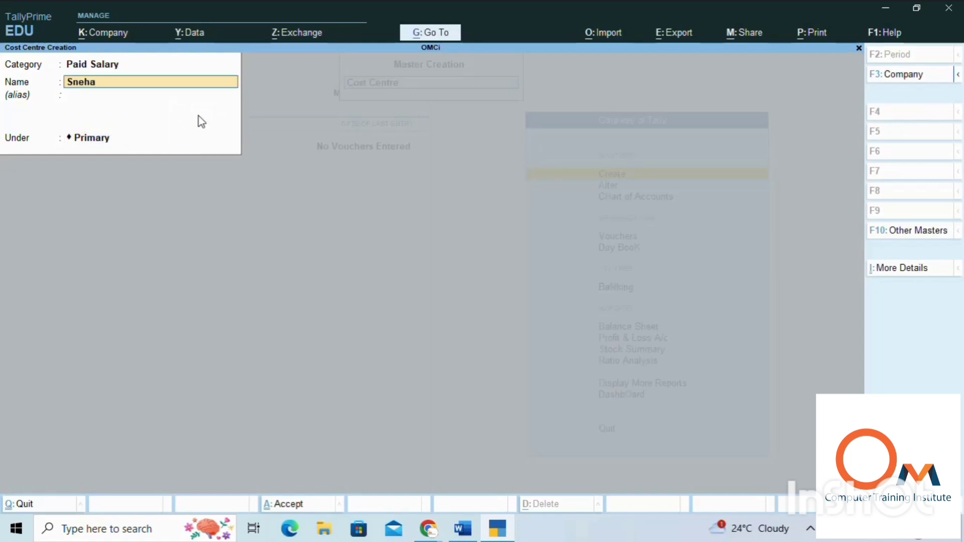
{"action": "key", "text": "Return"}
{"action": "key", "text": "Return"}
{"action": "key", "text": "Return"}
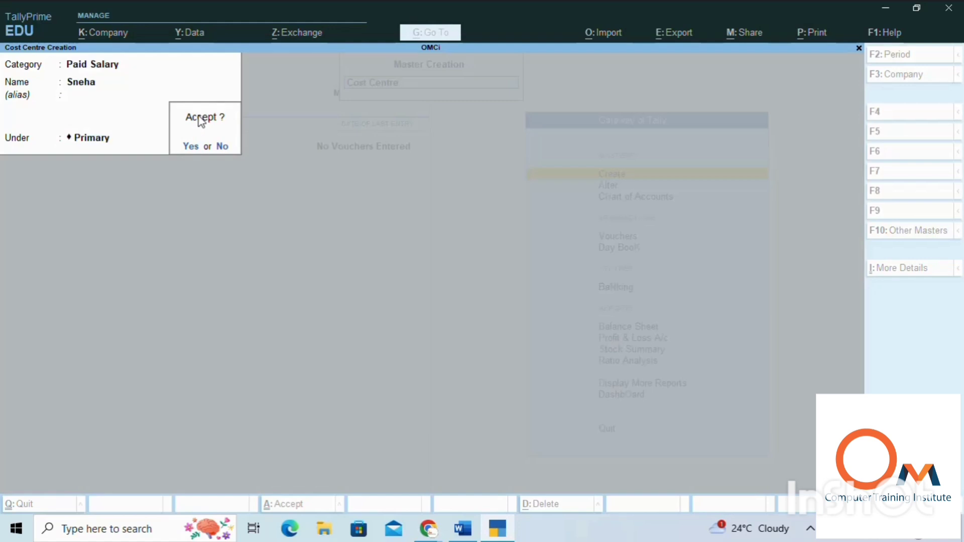
{"action": "key", "text": "Return"}
Step: Change the category to Paid Bill and create a cost centre named Rent in it, under Primary
{"action": "key", "text": "BackSpace"}
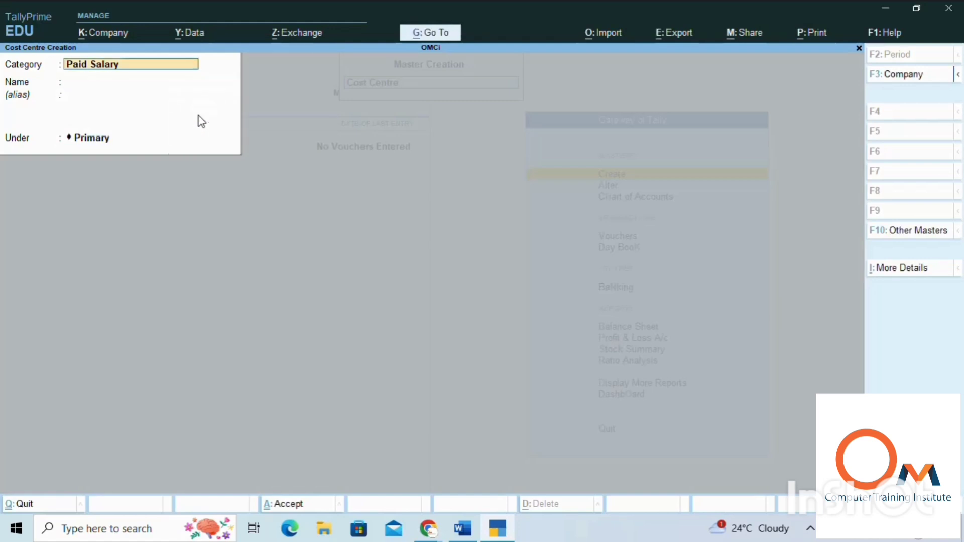
{"action": "type", "text": "P"}
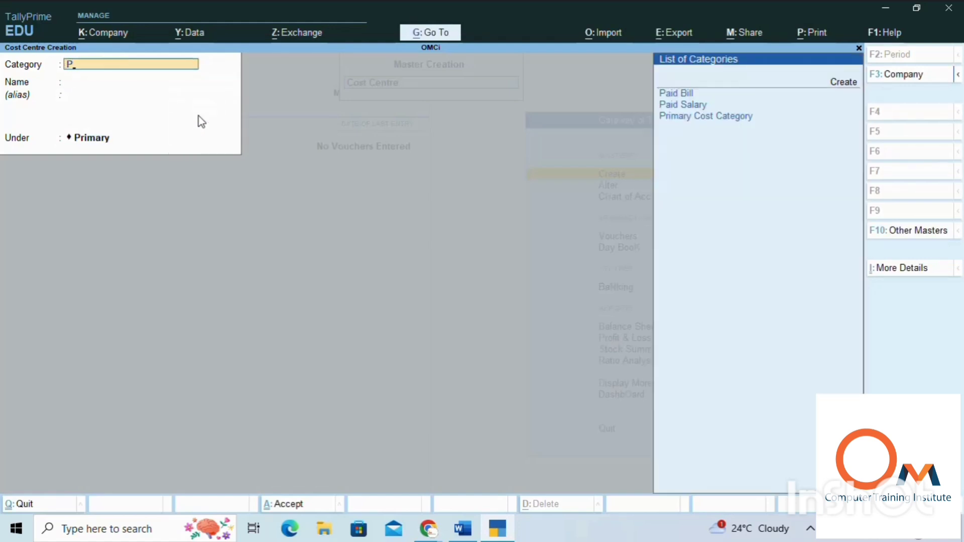
{"action": "key", "text": "Return"}
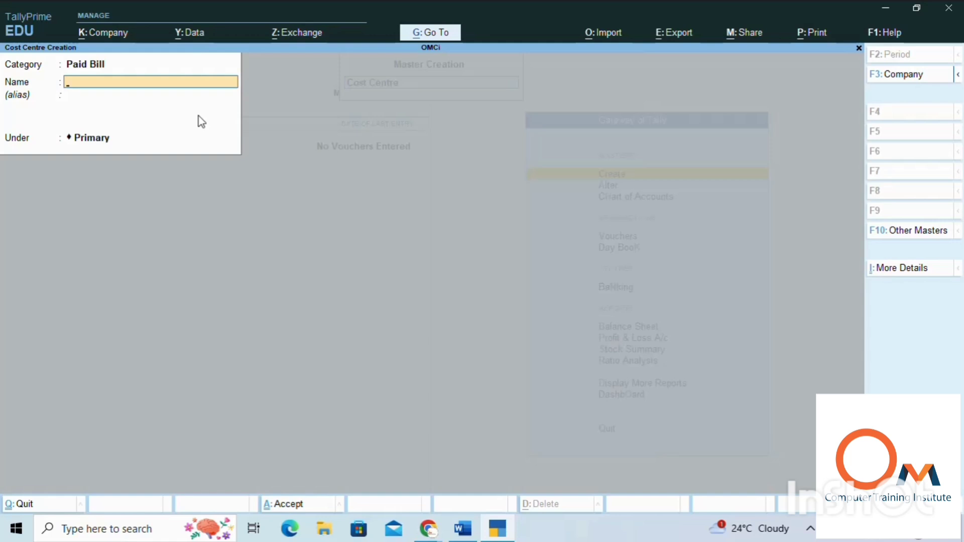
{"action": "type", "text": "Ren"}
{"action": "key", "text": "Return"}
{"action": "key", "text": "Return"}
{"action": "key", "text": "Return"}
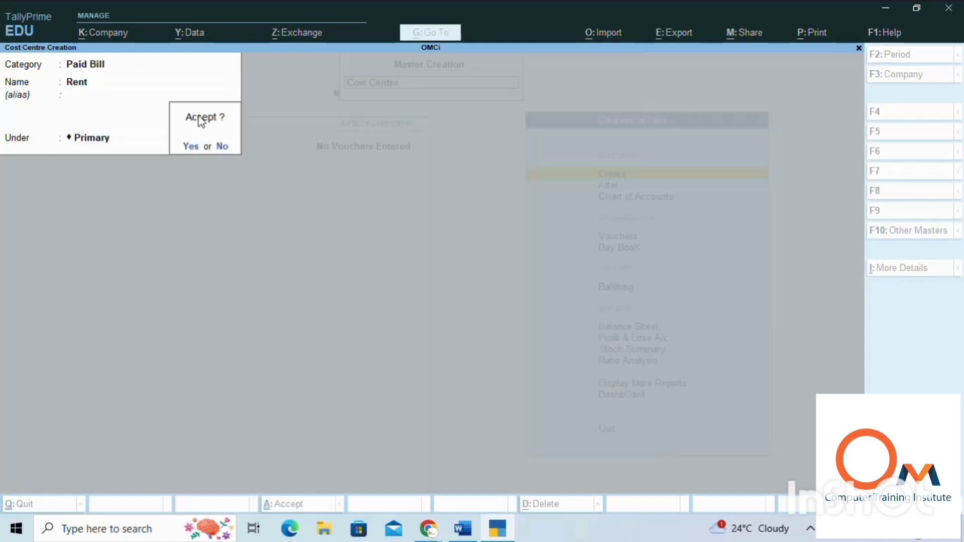
{"action": "key", "text": "Return"}
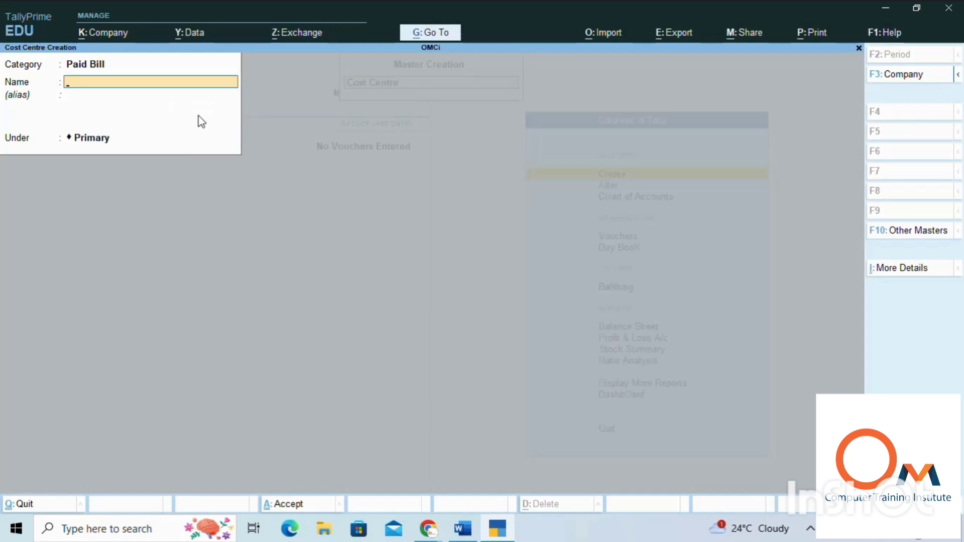
Step: Create a cost centre named Light Bill in the Paid Bill category under Primary, and return to the Gateway of Tally
{"action": "type", "text": "Light Bill"}
{"action": "key", "text": "Return"}
{"action": "key", "text": "Return"}
{"action": "key", "text": "Return"}
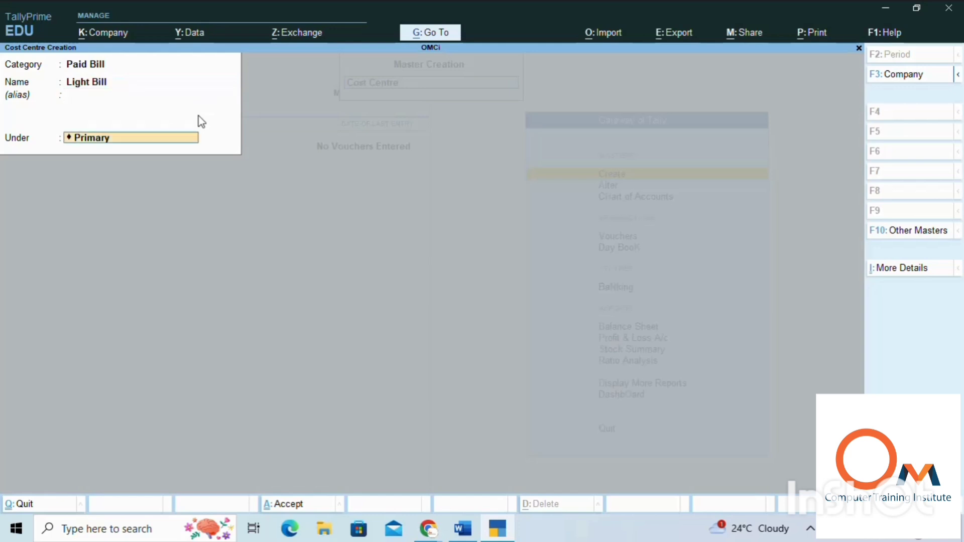
{"action": "key", "text": "Return"}
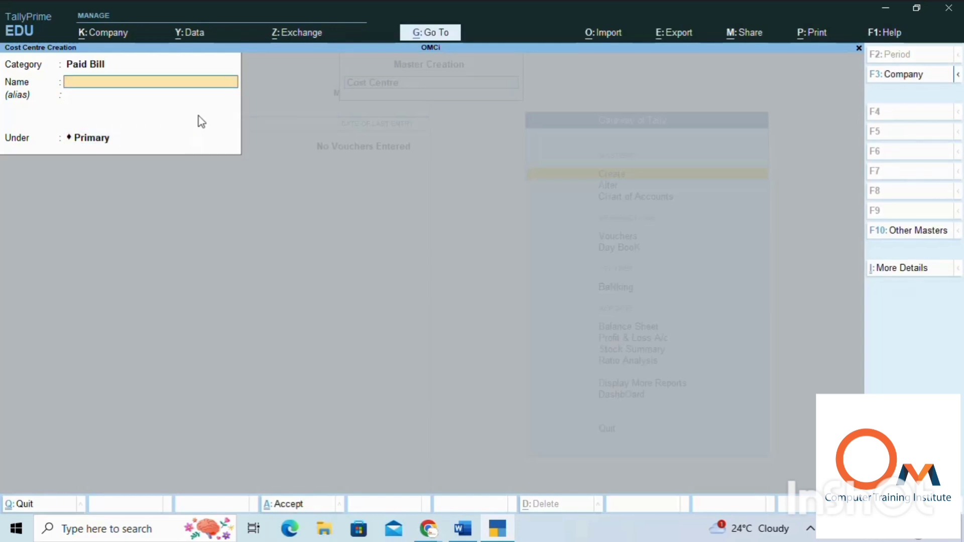
{"action": "key", "text": "Escape"}
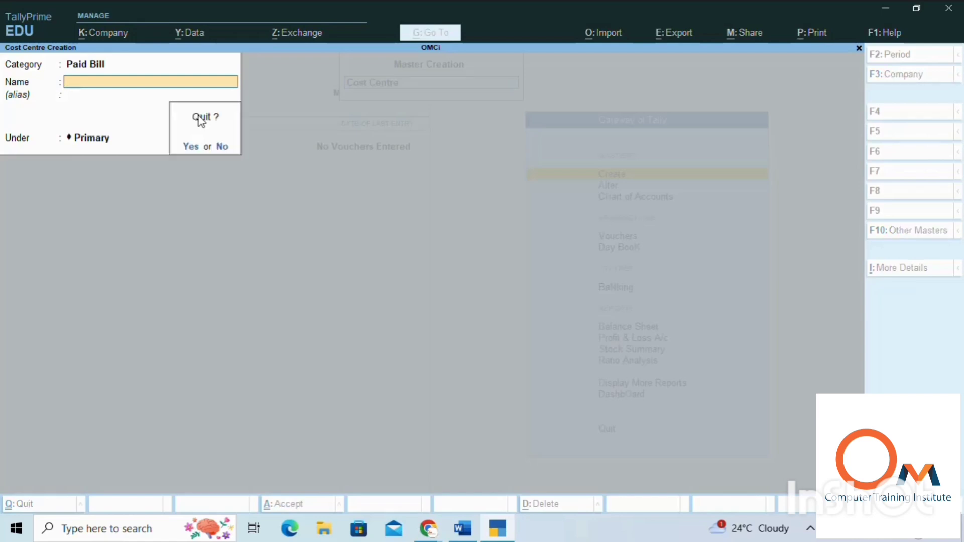
{"action": "key", "text": "y"}
{"action": "key", "text": "Escape"}
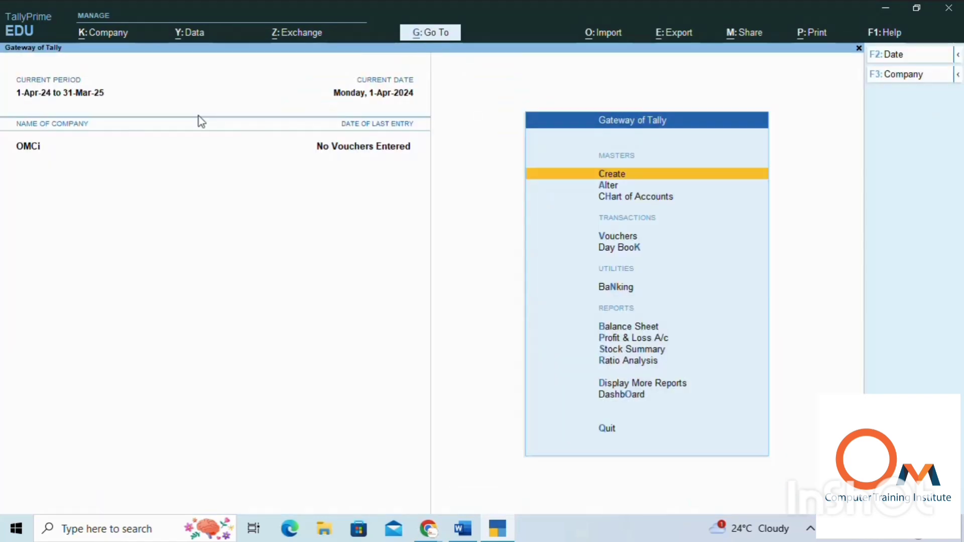
{"action": "key", "text": "Down"}
{"action": "key", "text": "Down"}
{"action": "key", "text": "Down"}
{"action": "key", "text": "Down"}
{"action": "key", "text": "Up"}
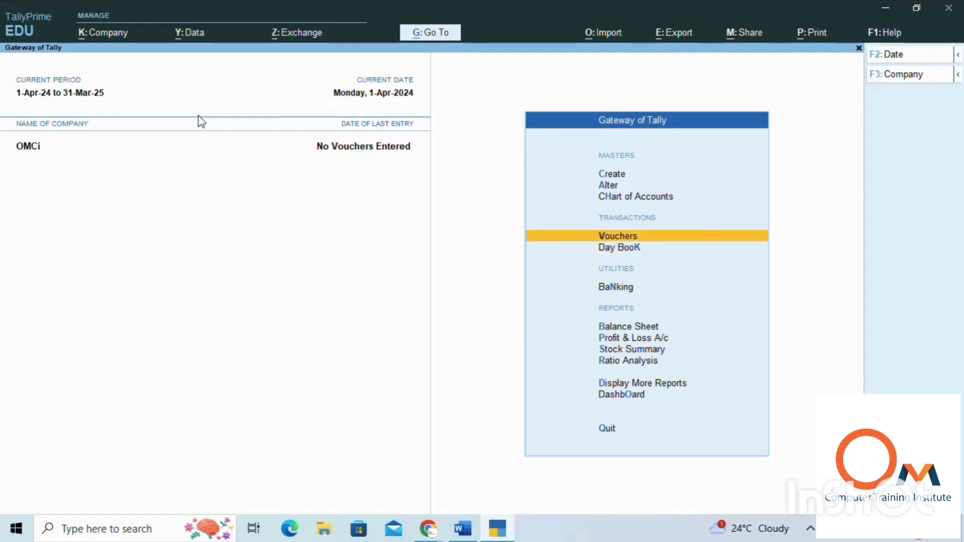
{"action": "key", "text": "Return"}
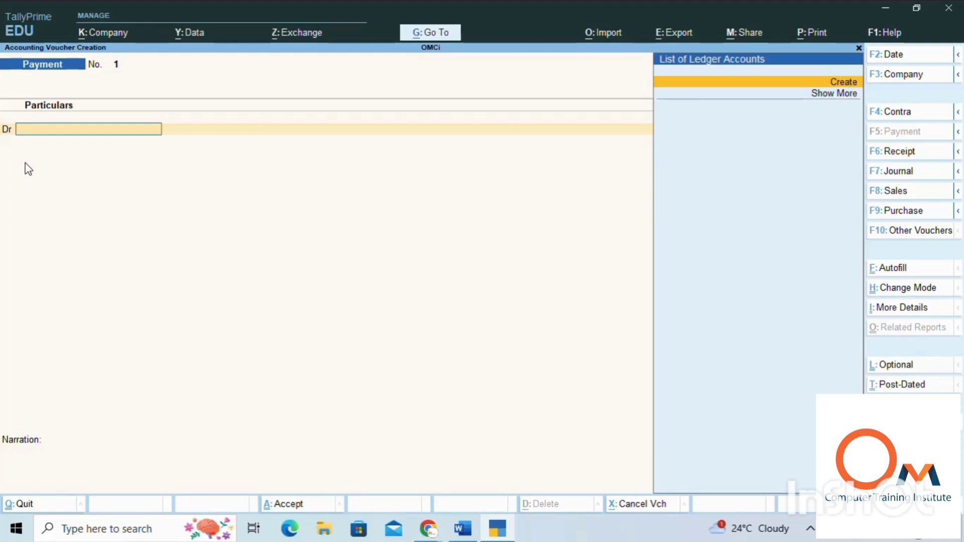
{"action": "key", "text": "Escape"}
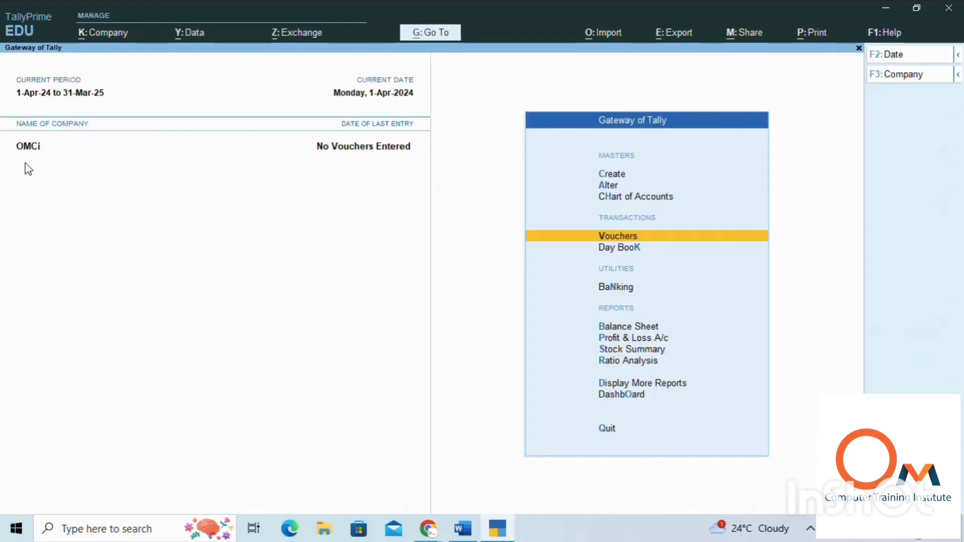
{"action": "key", "text": "Up"}
{"action": "key", "text": "Up"}
{"action": "key", "text": "Up"}
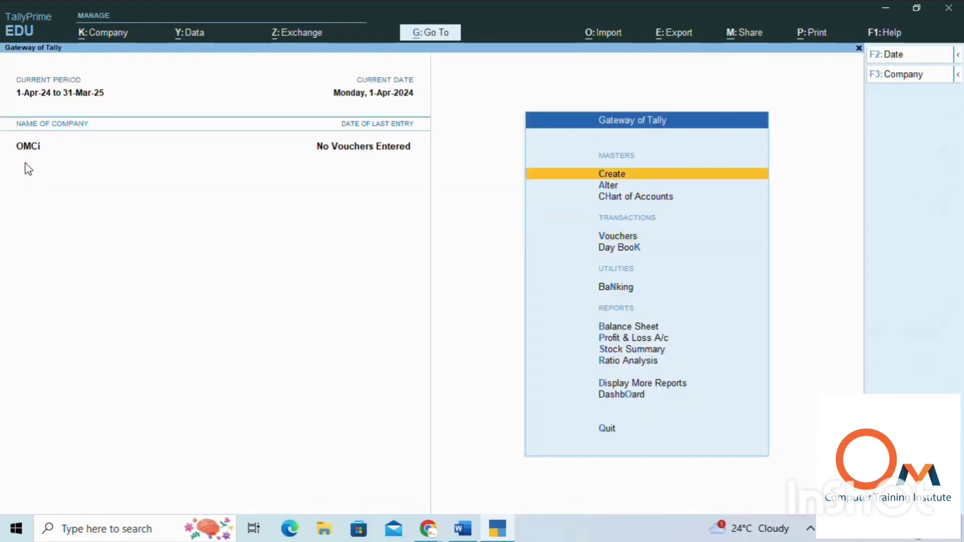
Step: Start a new ledger named Salary and place it under the Indirect Expenses group
{"action": "key", "text": "Return"}
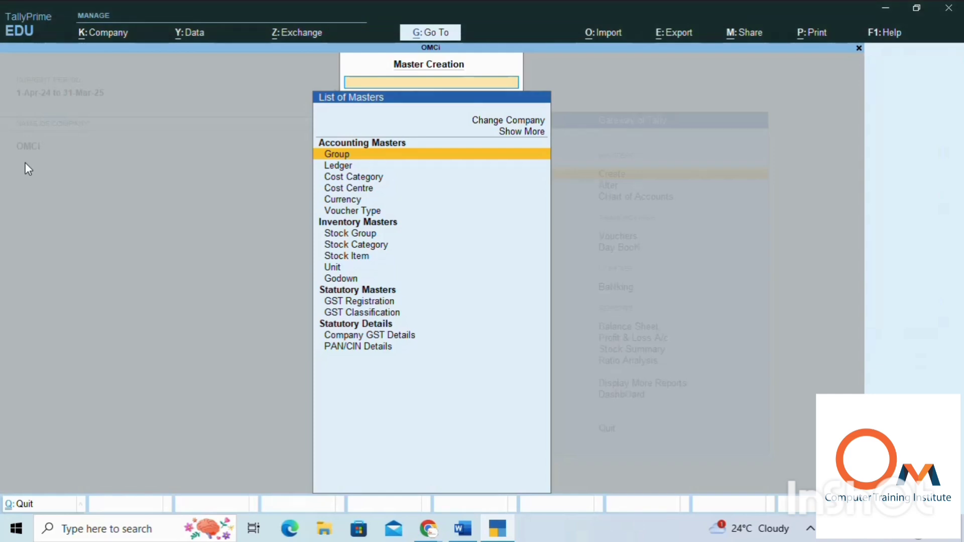
{"action": "key", "text": "Down"}
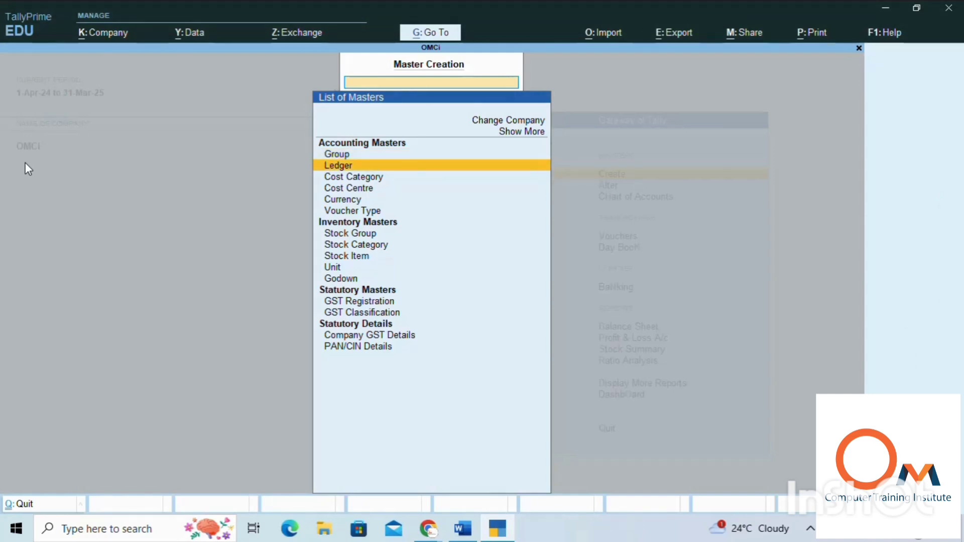
{"action": "key", "text": "Return"}
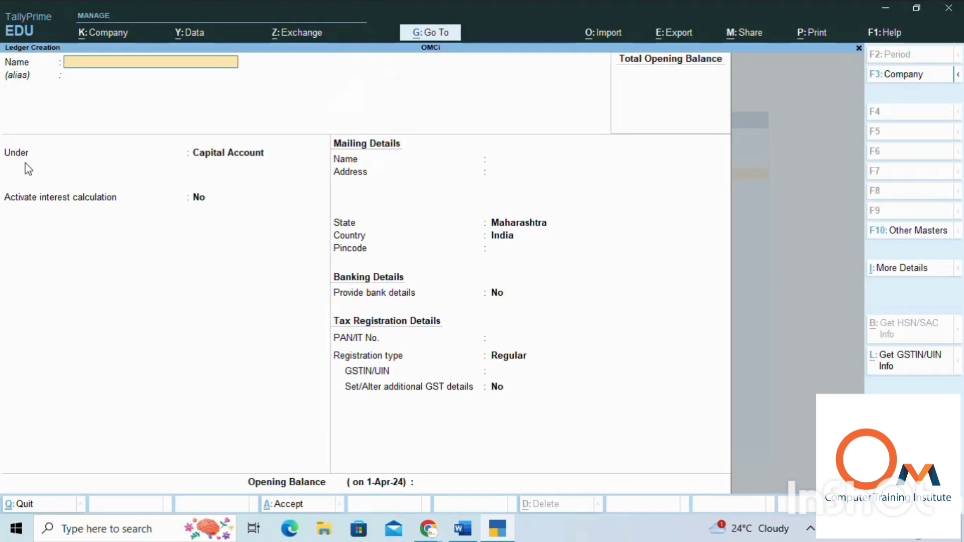
{"action": "type", "text": "Salary"}
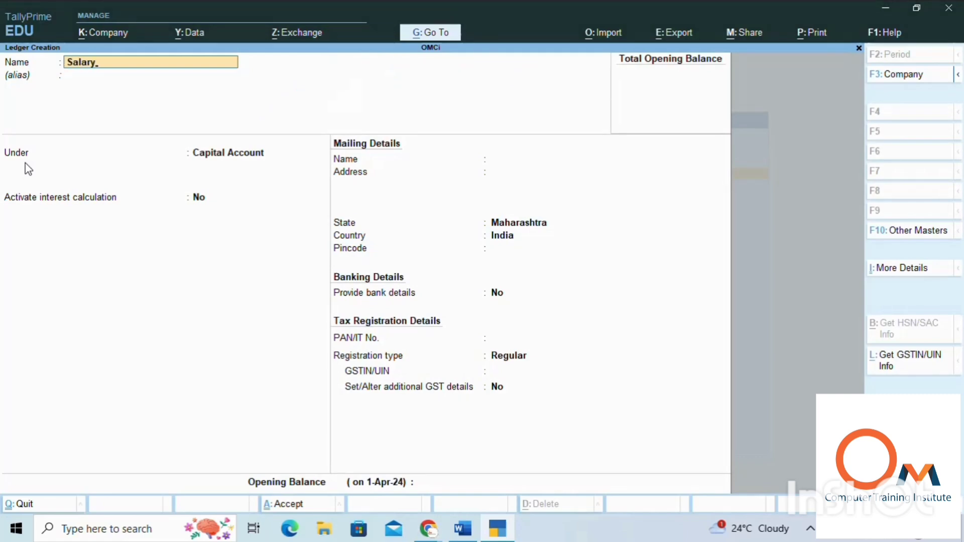
{"action": "key", "text": "Return"}
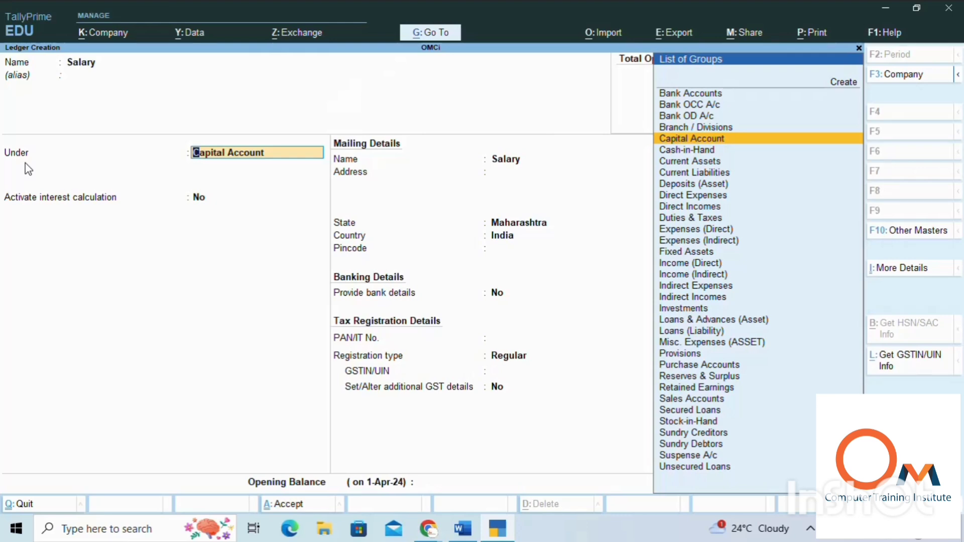
{"action": "type", "text": "In"}
{"action": "key", "text": "Down"}
{"action": "key", "text": "Down"}
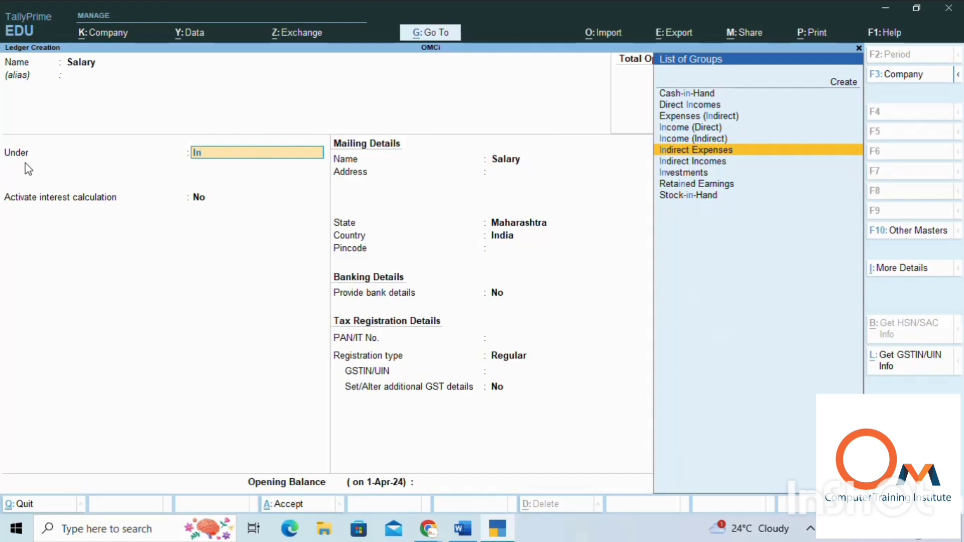
{"action": "key", "text": "Return"}
Step: Keep the default statutory, GST and banking details for the Salary ledger, leave its opening balance empty, and save it
{"action": "key", "text": "Return"}
{"action": "key", "text": "Return"}
{"action": "key", "text": "Return"}
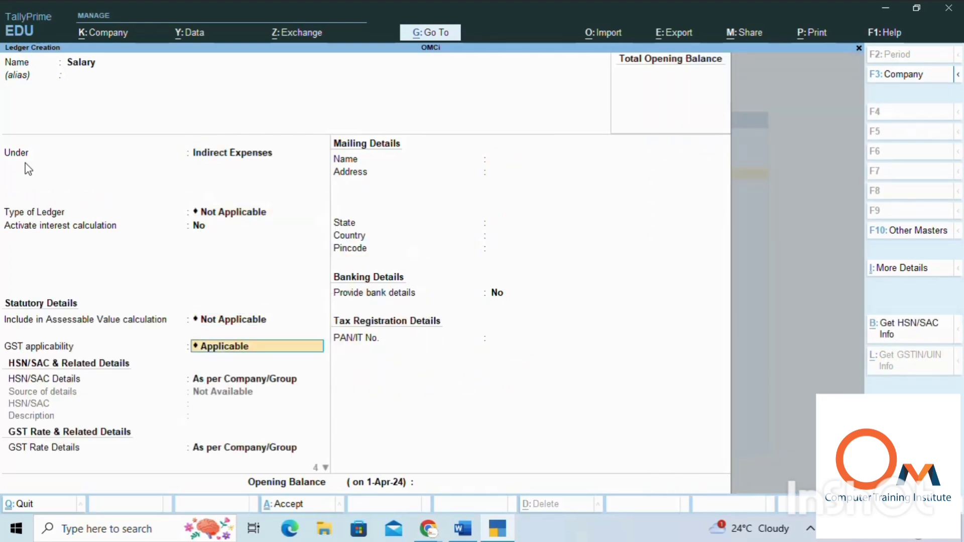
{"action": "key", "text": "Return"}
{"action": "key", "text": "Return"}
{"action": "key", "text": "Return"}
{"action": "key", "text": "Return"}
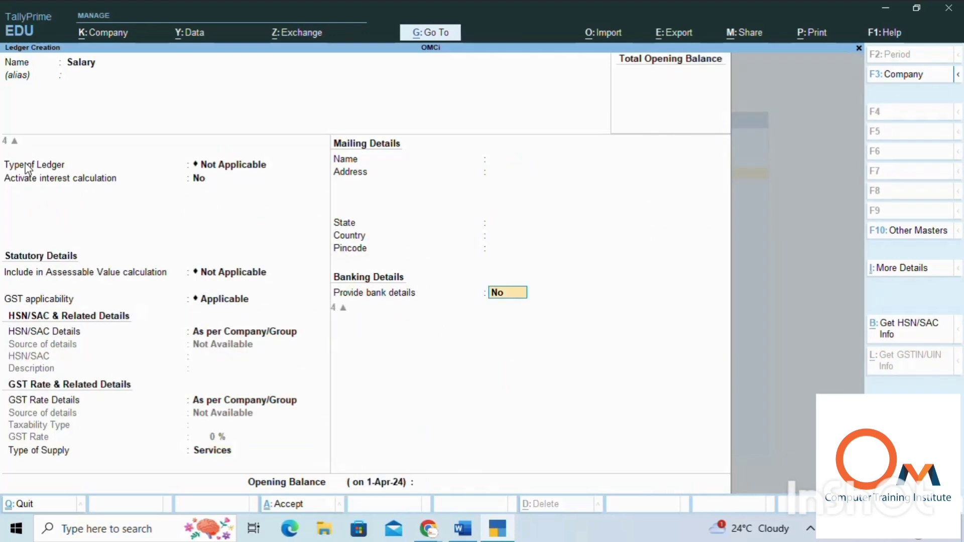
{"action": "key", "text": "Return"}
{"action": "key", "text": "Return"}
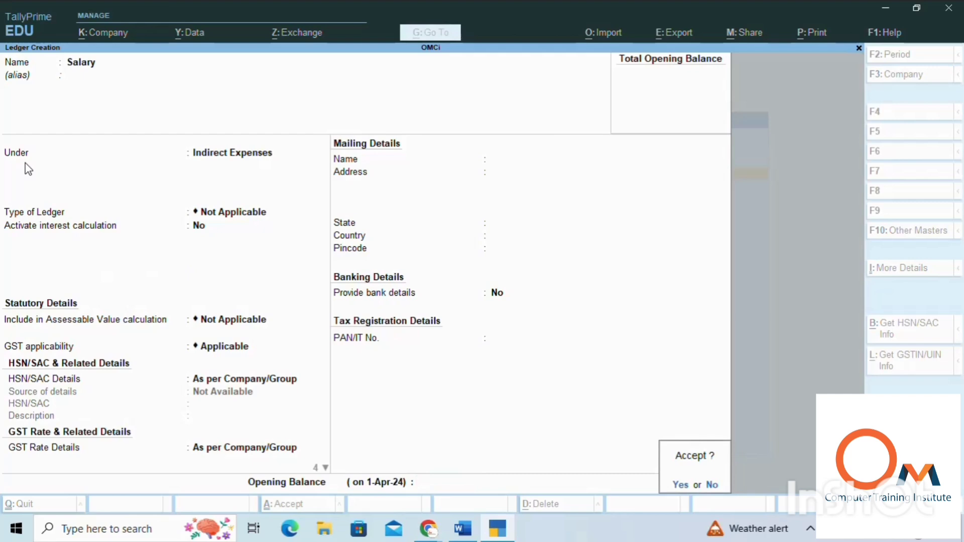
{"action": "key", "text": "Return"}
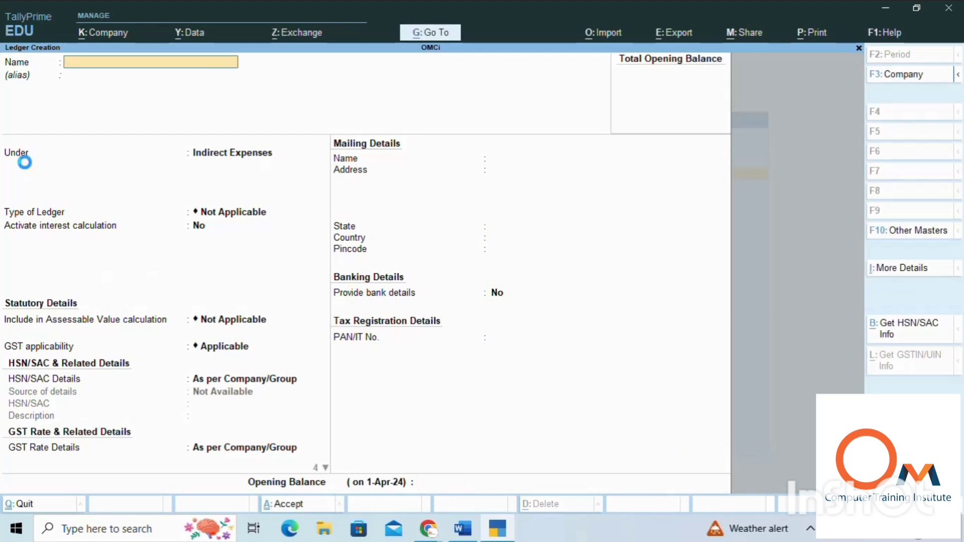
Step: Create a ledger named Bill under Indirect Expenses with the default details, and return to the Gateway of Tally
{"action": "type", "text": "Bill"}
{"action": "key", "text": "Return"}
{"action": "key", "text": "Return"}
{"action": "key", "text": "Return"}
{"action": "key", "text": "Return"}
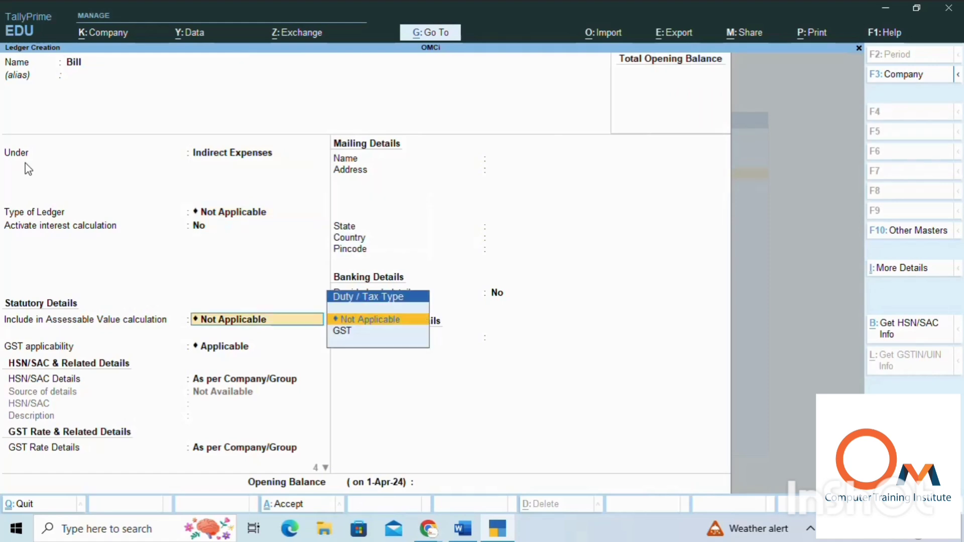
{"action": "key", "text": "Return"}
{"action": "key", "text": "Return"}
{"action": "key", "text": "Return"}
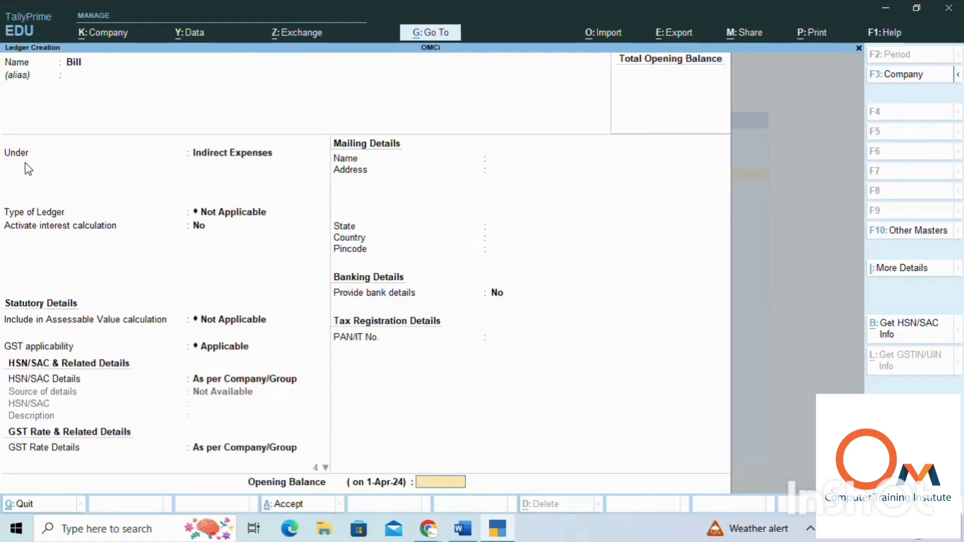
{"action": "key", "text": "Return"}
{"action": "key", "text": "Return"}
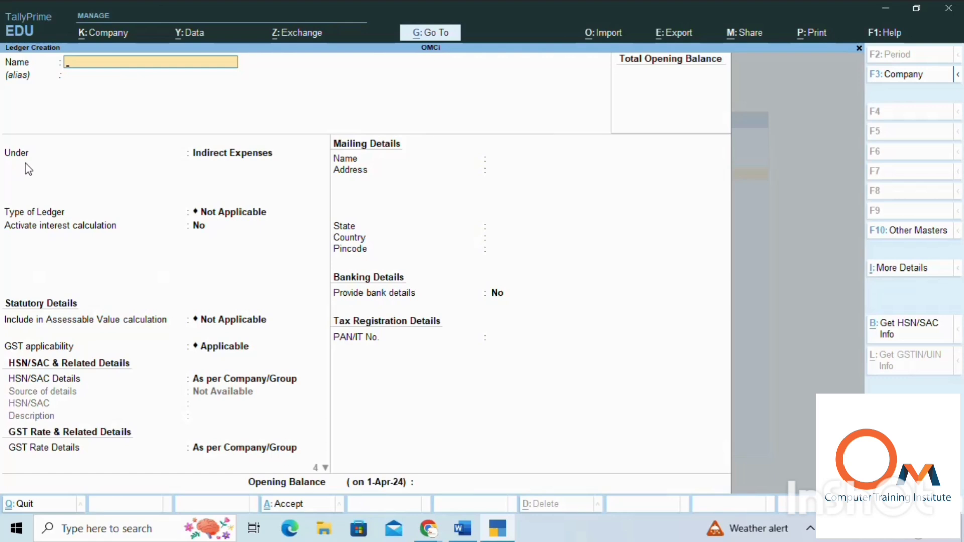
{"action": "key", "text": "Escape"}
{"action": "key", "text": "Return"}
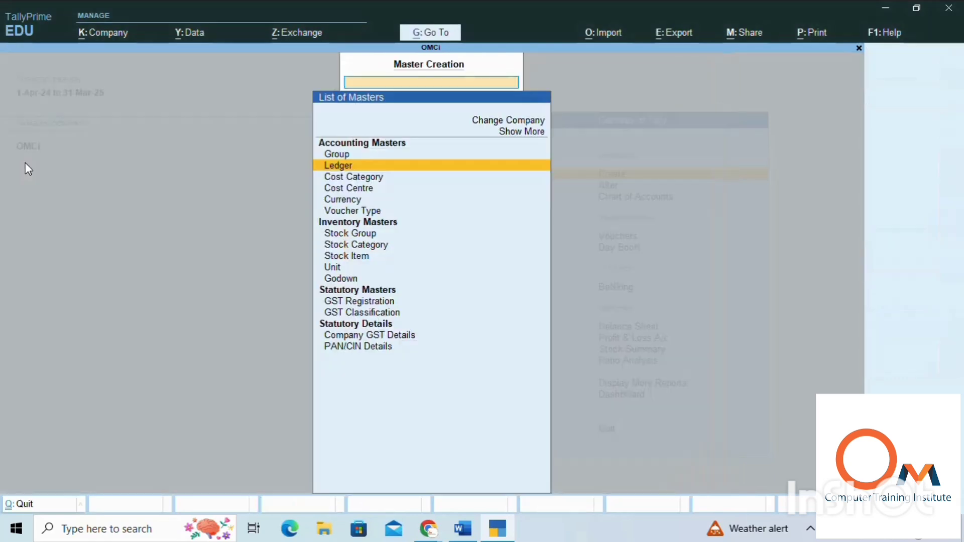
{"action": "key", "text": "Escape"}
Step: Start a payment voucher and debit the Salary ledger with 40,000
{"action": "key", "text": "Down"}
{"action": "key", "text": "Down"}
{"action": "key", "text": "Down"}
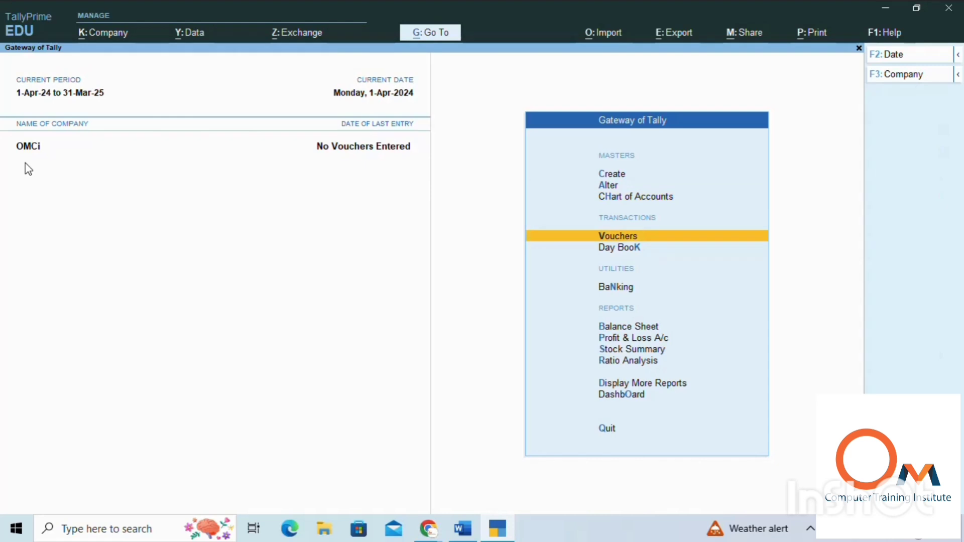
{"action": "key", "text": "Return"}
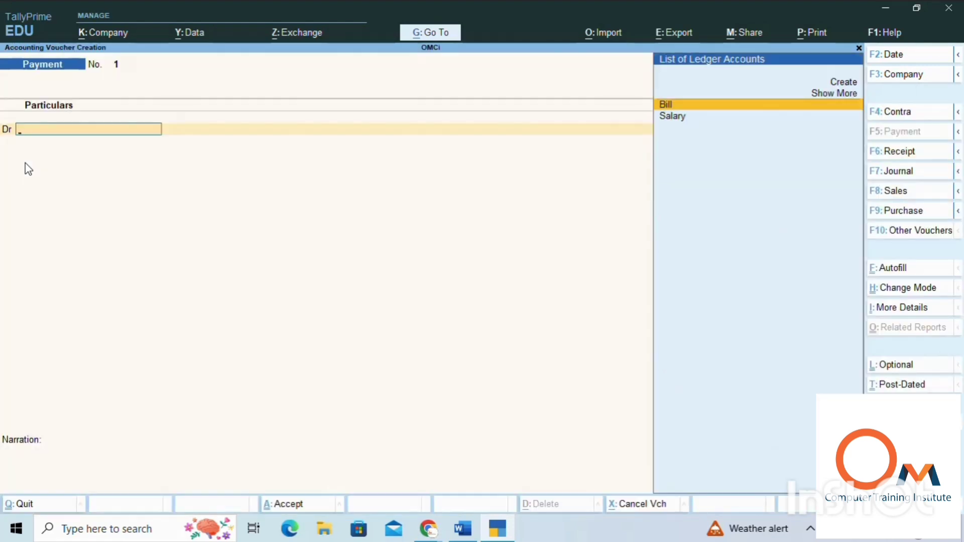
{"action": "key", "text": "Down"}
{"action": "key", "text": "Return"}
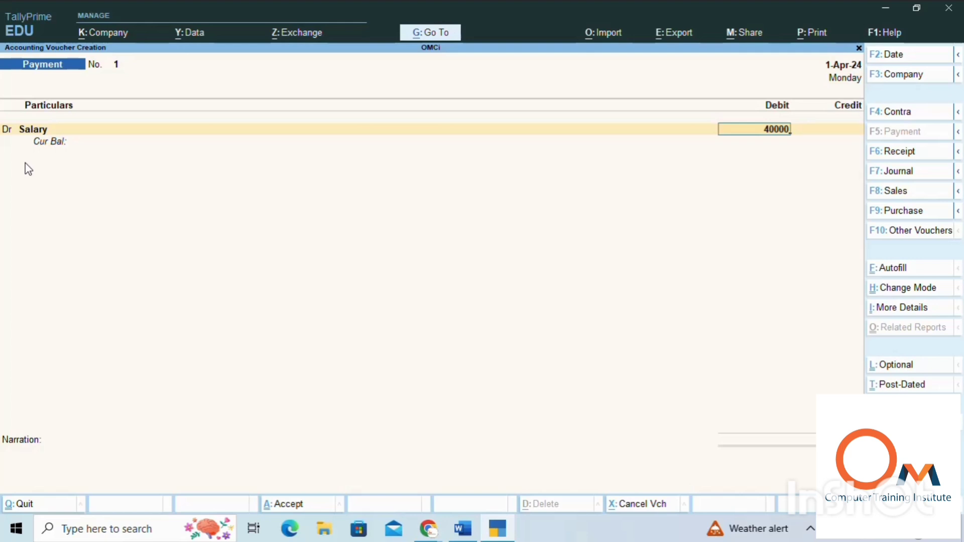
{"action": "key", "text": "Return"}
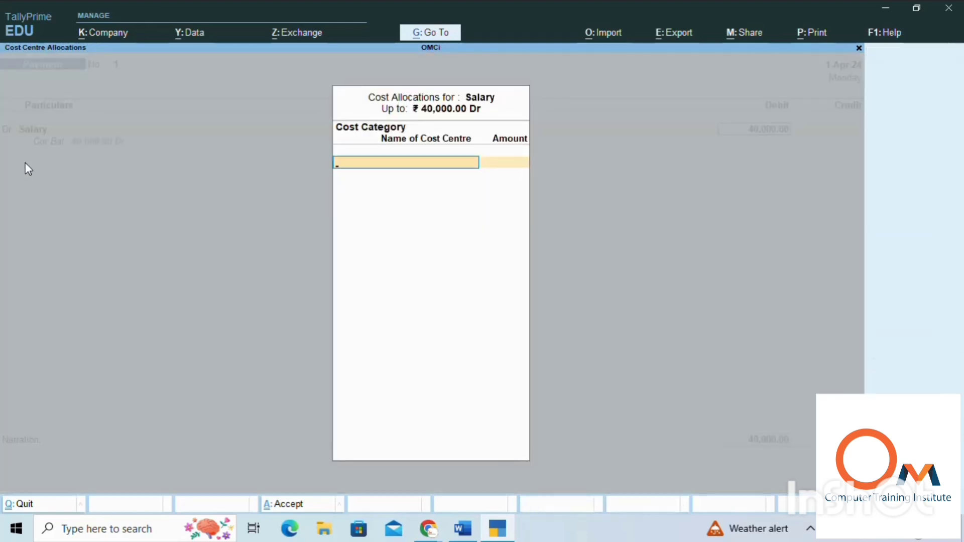
Step: Choose the Paid Salary category for the Salary cost allocation and assign 10,000 to the first employee's cost centre
{"action": "type", "text": "Pai"}
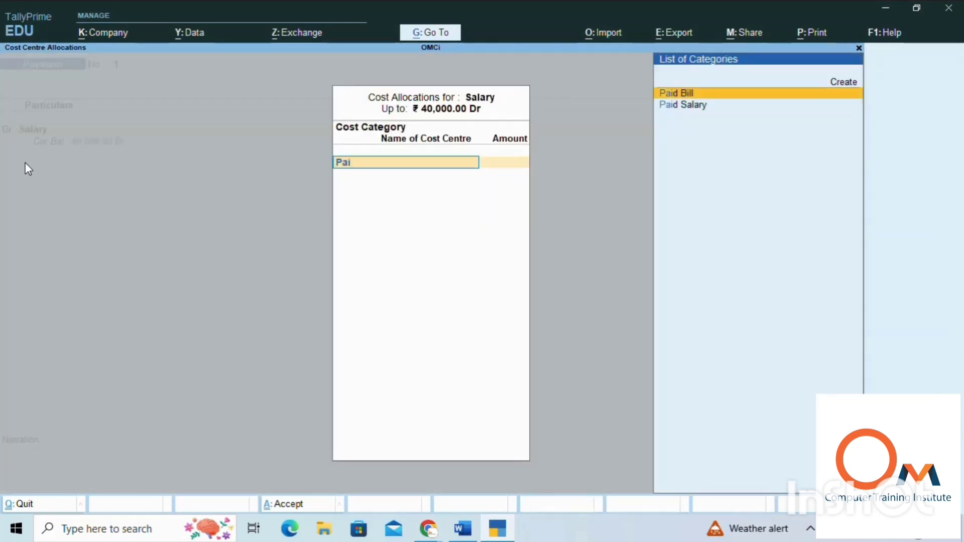
{"action": "key", "text": "Down"}
{"action": "key", "text": "Return"}
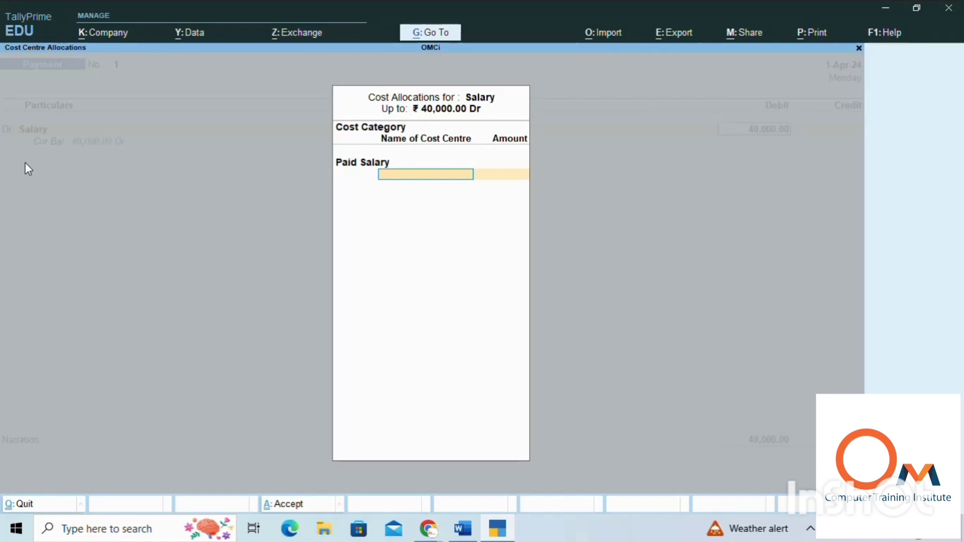
{"action": "type", "text": "Poo"}
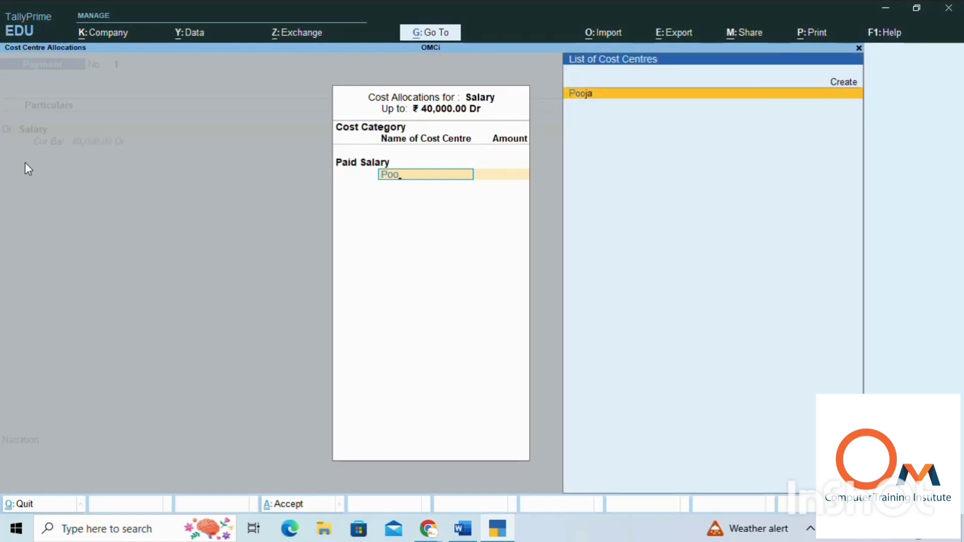
{"action": "key", "text": "Return"}
{"action": "type", "text": "10"}
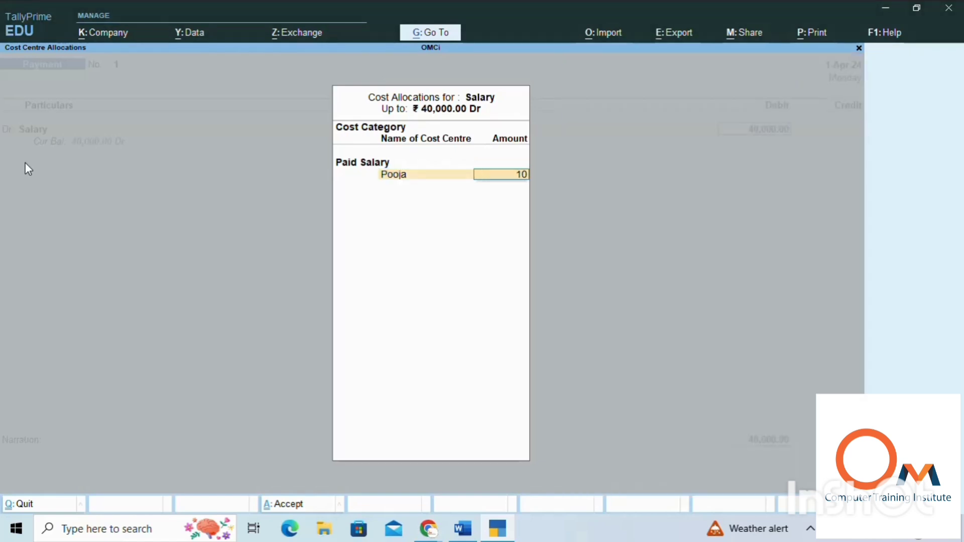
{"action": "type", "text": "000"}
{"action": "key", "text": "Return"}
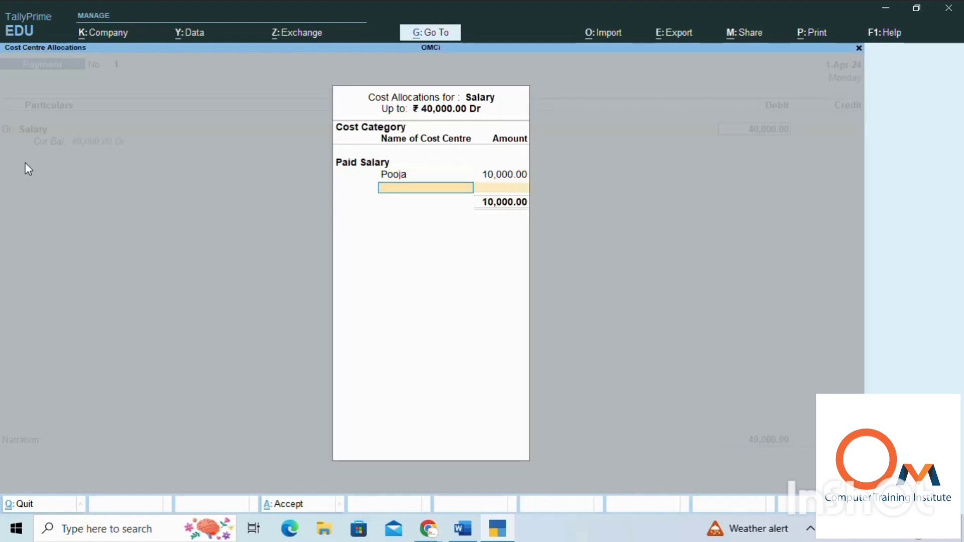
Step: Allocate 10,000 to the second employee's cost centre and 20,000 to the third's, completing the Salary allocation
{"action": "type", "text": "Ani"}
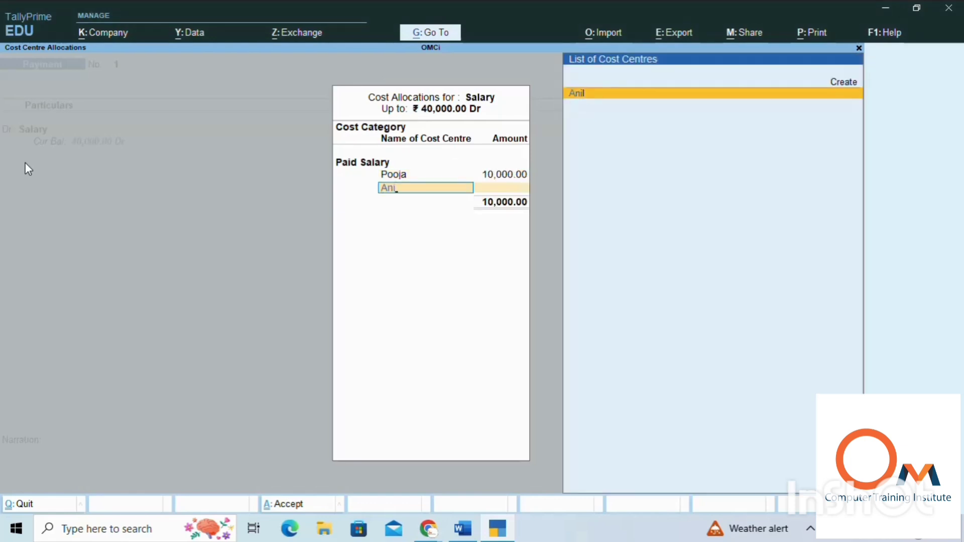
{"action": "key", "text": "Return"}
{"action": "type", "text": "1"}
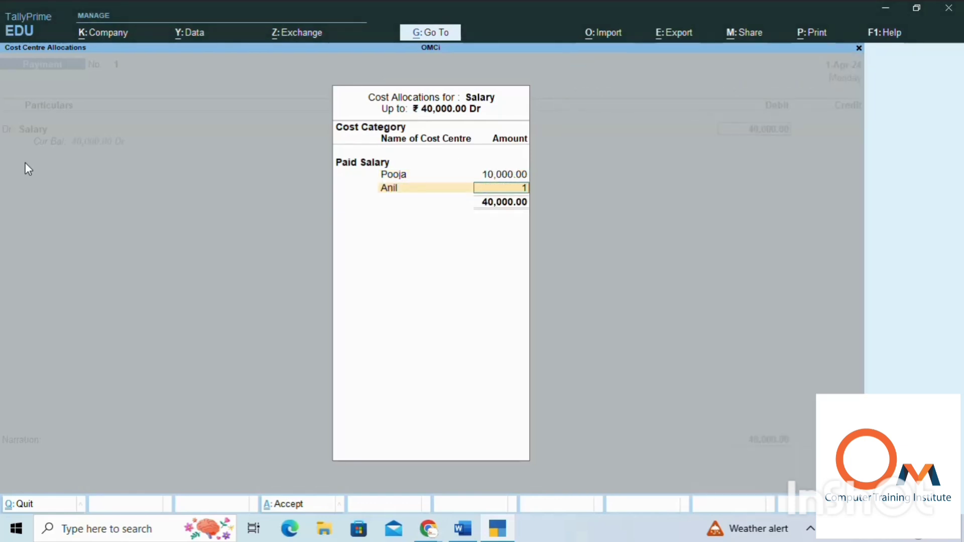
{"action": "type", "text": "0000"}
{"action": "key", "text": "Return"}
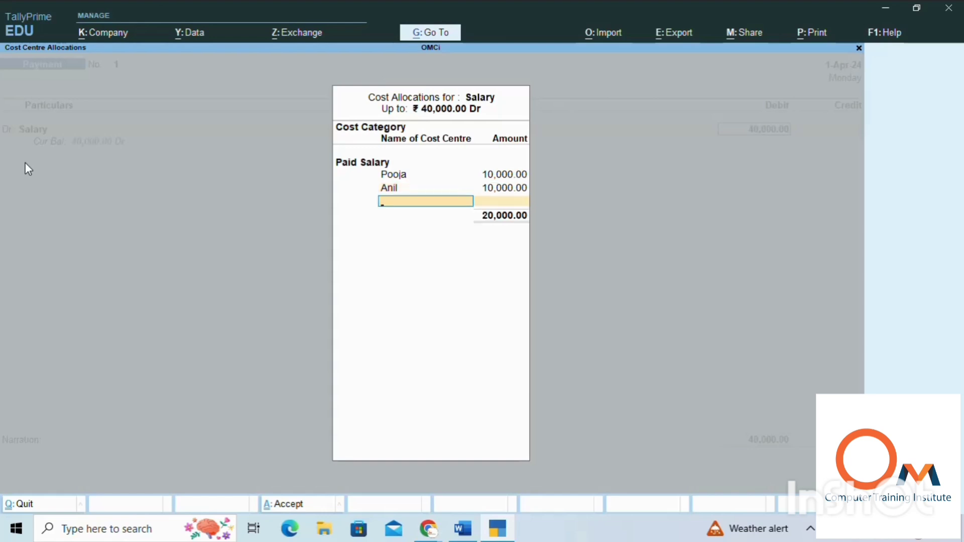
{"action": "type", "text": "Sn"}
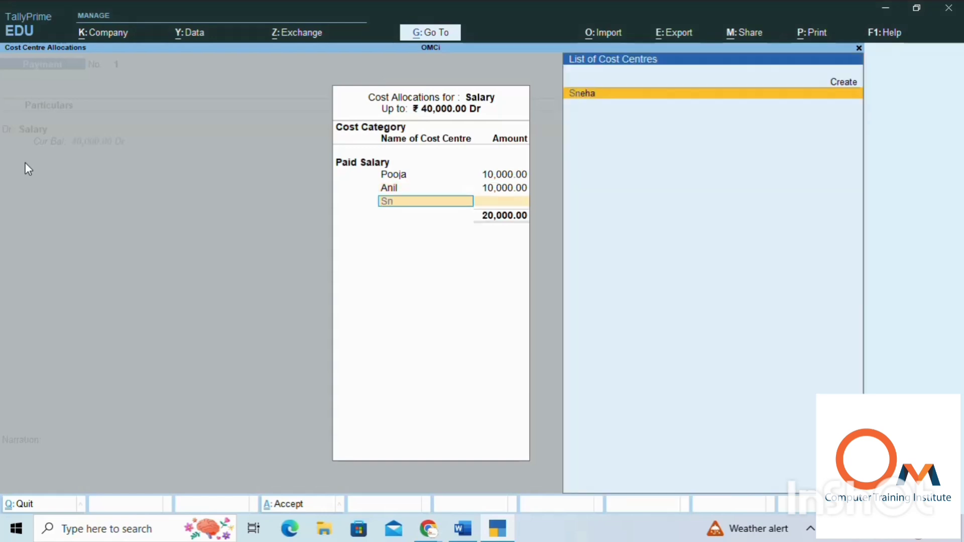
{"action": "key", "text": "Return"}
{"action": "key", "text": "Return"}
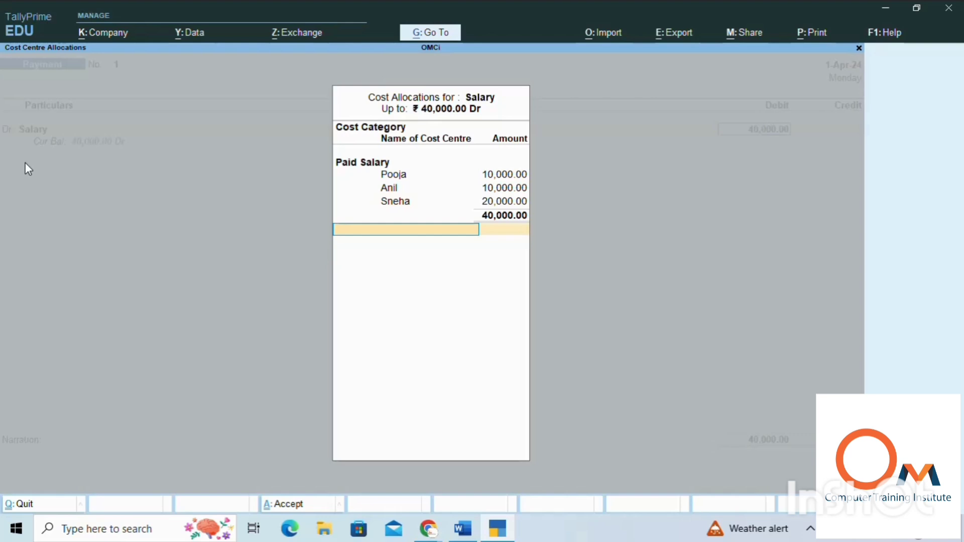
{"action": "key", "text": "Return"}
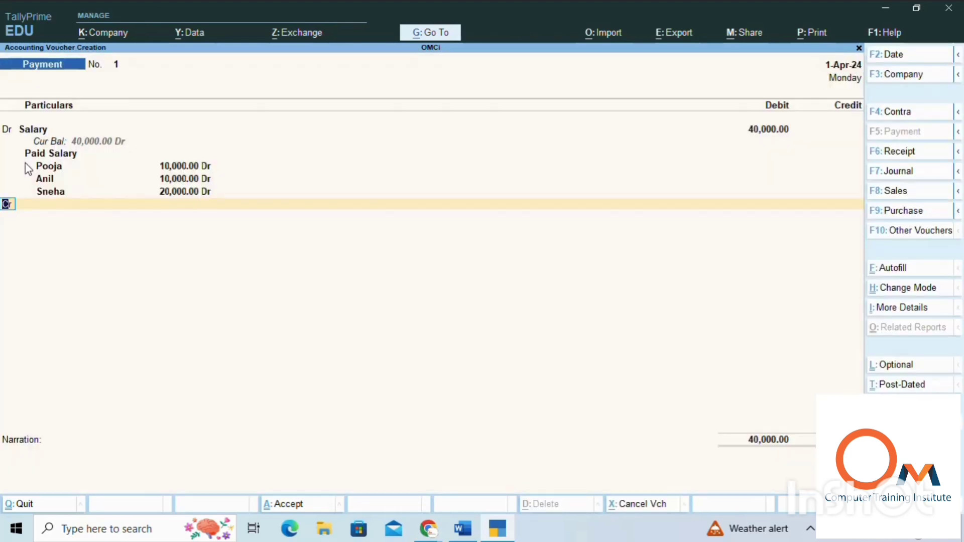
Step: Add a second debit entry to the payment voucher for the Bill ledger with an amount of 20,000
{"action": "key", "text": "d"}
{"action": "key", "text": "Return"}
{"action": "key", "text": "Return"}
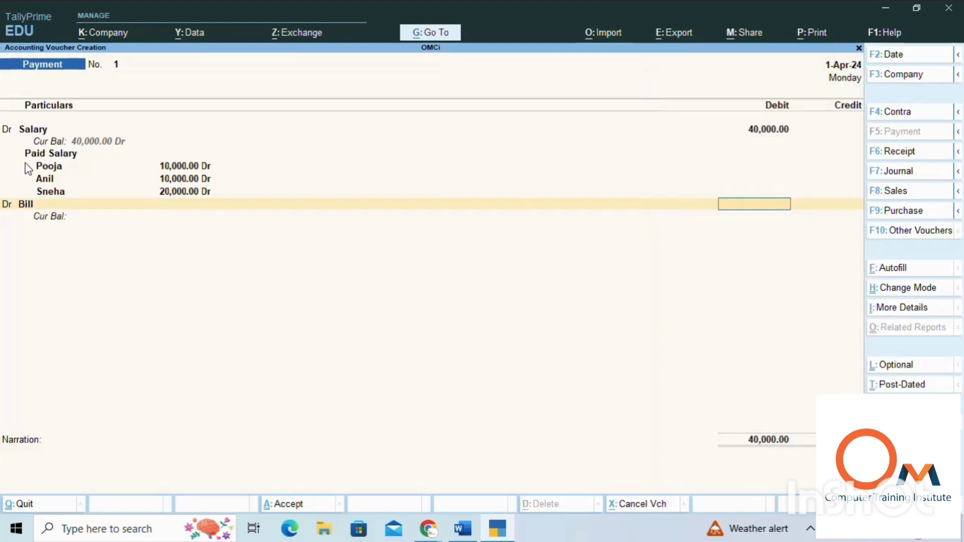
{"action": "type", "text": "20000"}
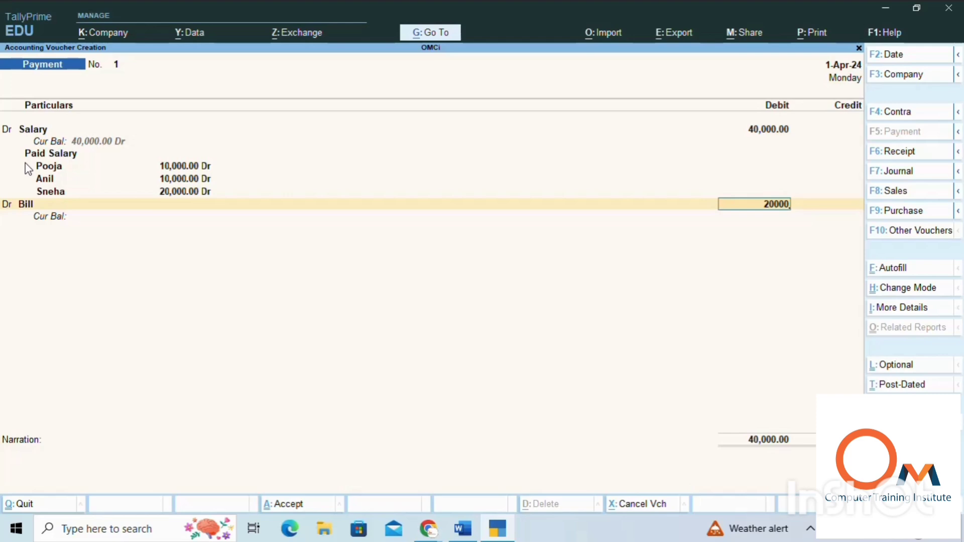
{"action": "key", "text": "Return"}
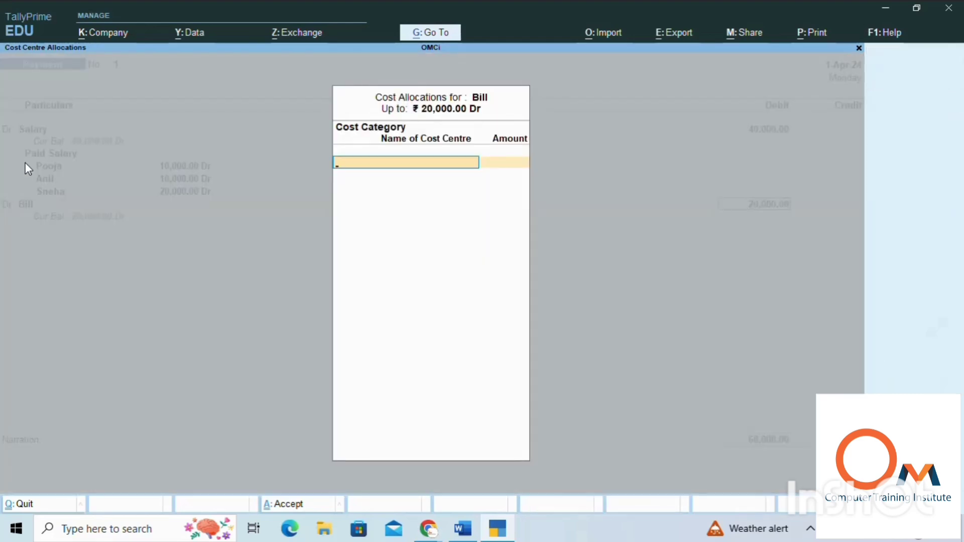
Step: Choose the Paid Bill category for the Bill cost allocation and assign 10,000 to the Rent cost centre
{"action": "type", "text": "P"}
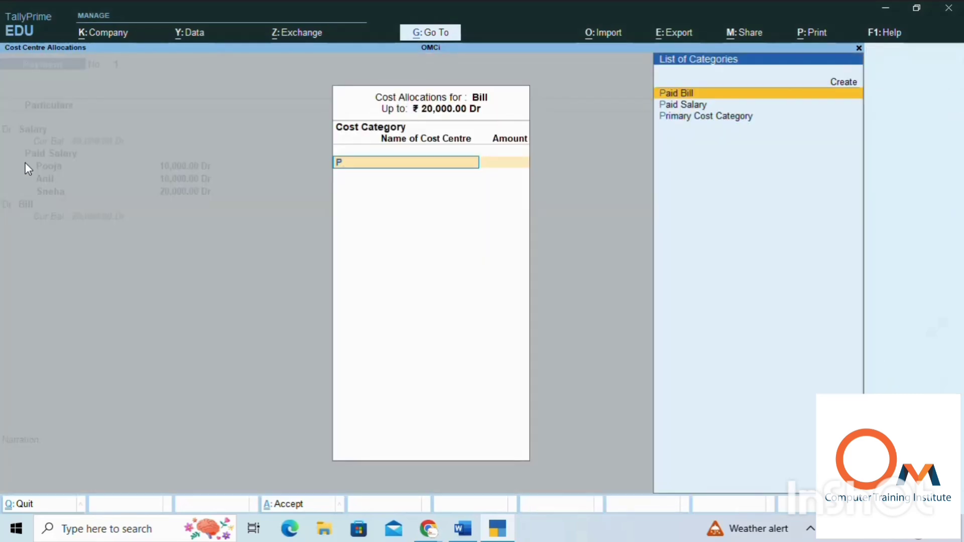
{"action": "key", "text": "Return"}
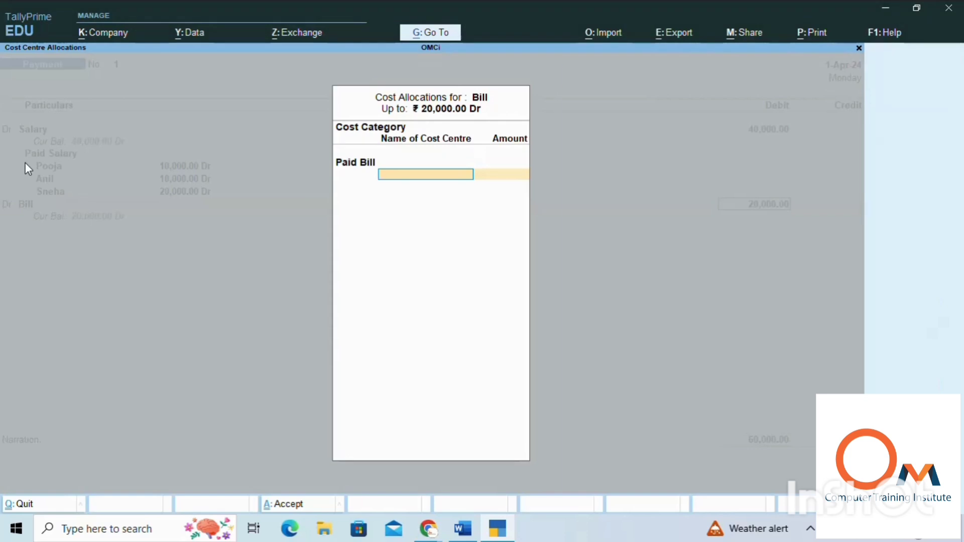
{"action": "type", "text": "Re"}
{"action": "key", "text": "Return"}
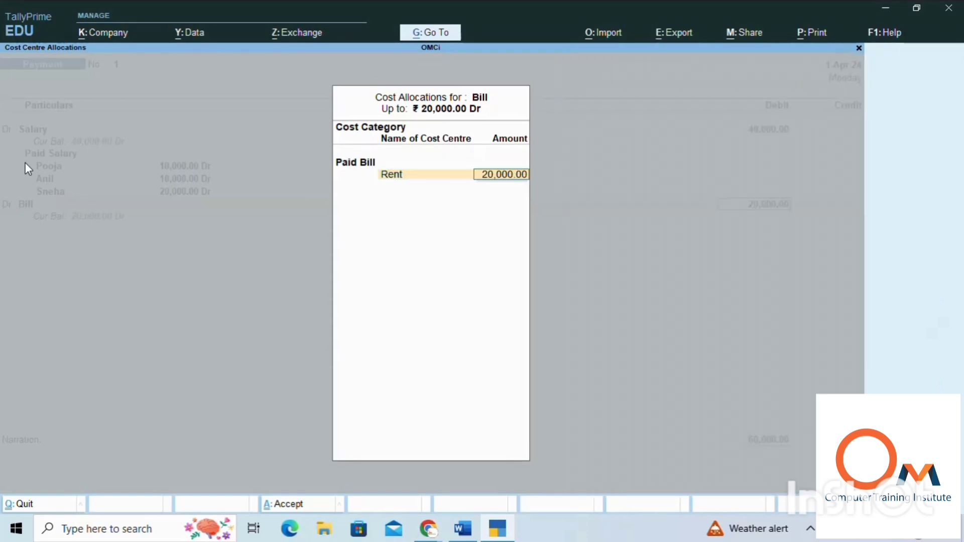
{"action": "key", "text": "BackSpace"}
{"action": "type", "text": "10,0"}
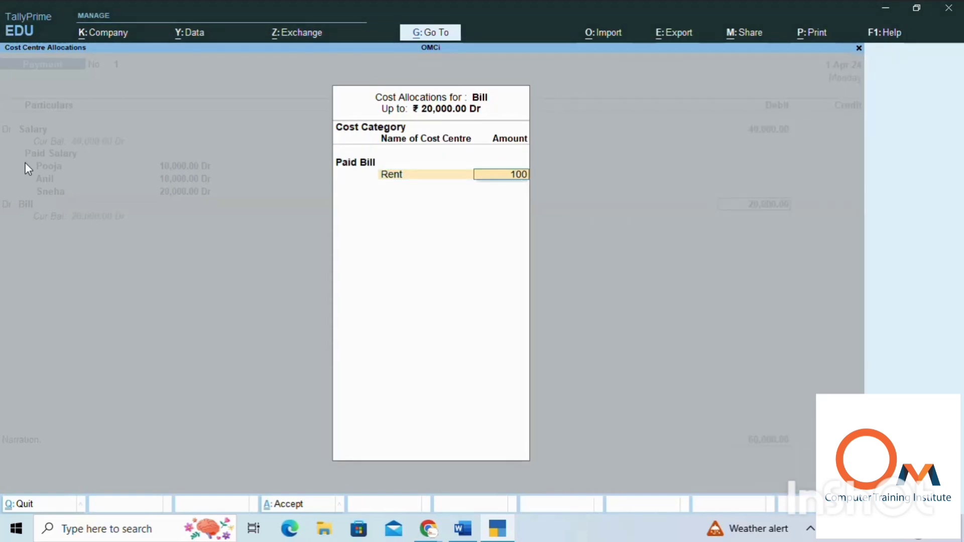
{"action": "type", "text": "000"}
{"action": "key", "text": "Return"}
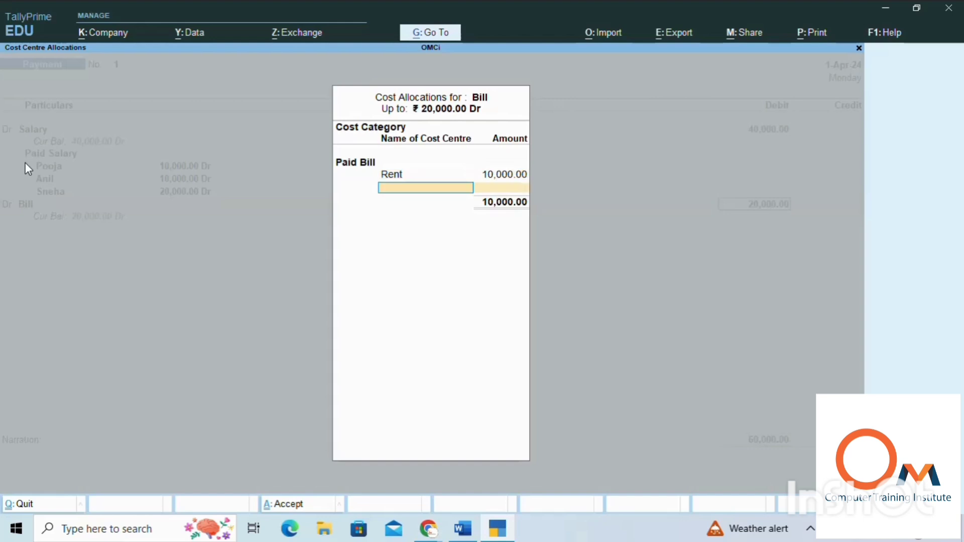
Step: Allocate the remaining 10,000 to the Light Bill cost centre and complete the Bill allocation
{"action": "type", "text": "Li"}
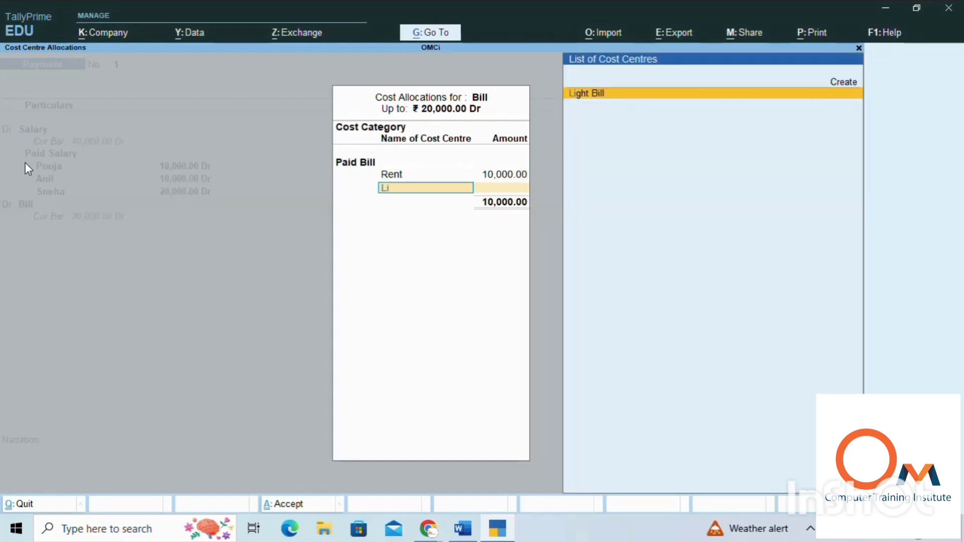
{"action": "type", "text": "ght"}
{"action": "key", "text": "Return"}
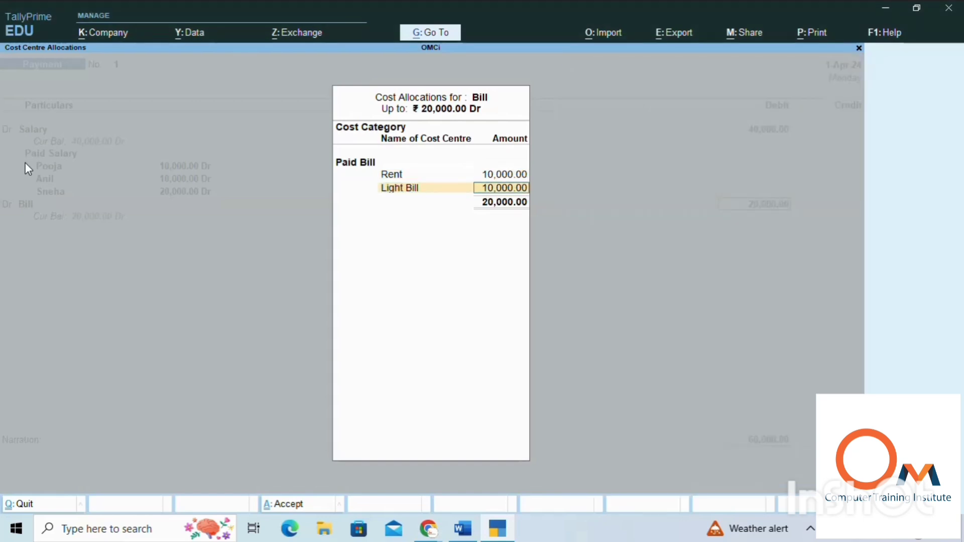
{"action": "key", "text": "Return"}
Step: From the voucher's credit entry, start a new ledger named Union Bank
{"action": "key", "text": "Return"}
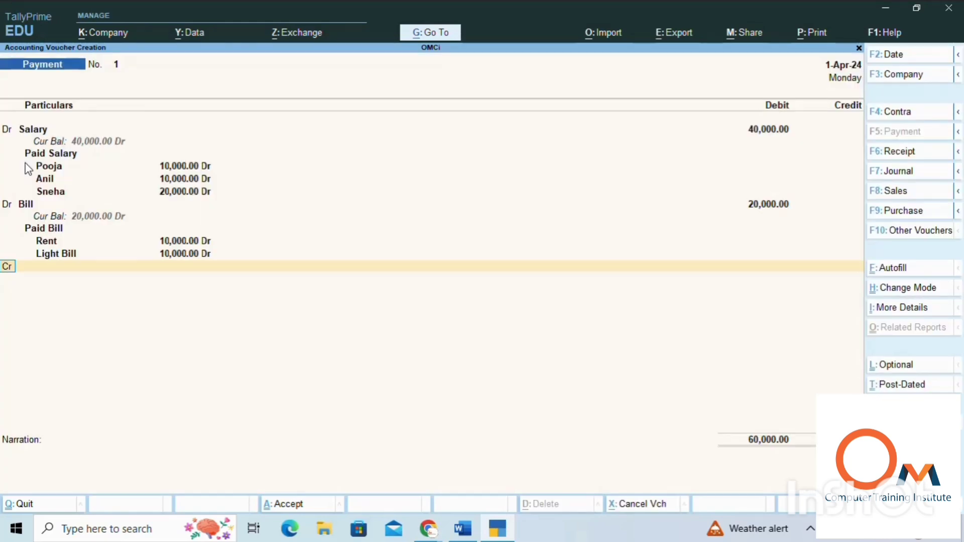
{"action": "key", "text": "Return"}
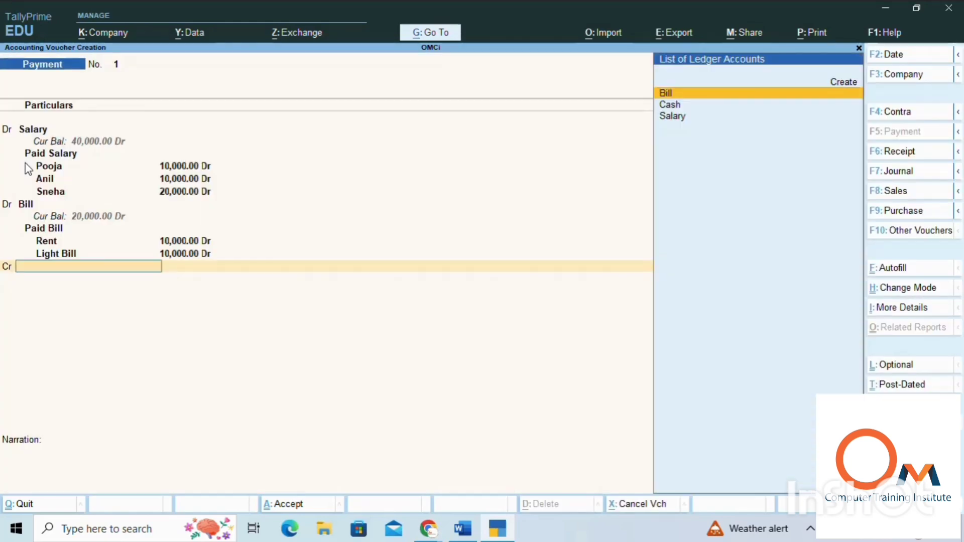
{"action": "key", "text": "Down"}
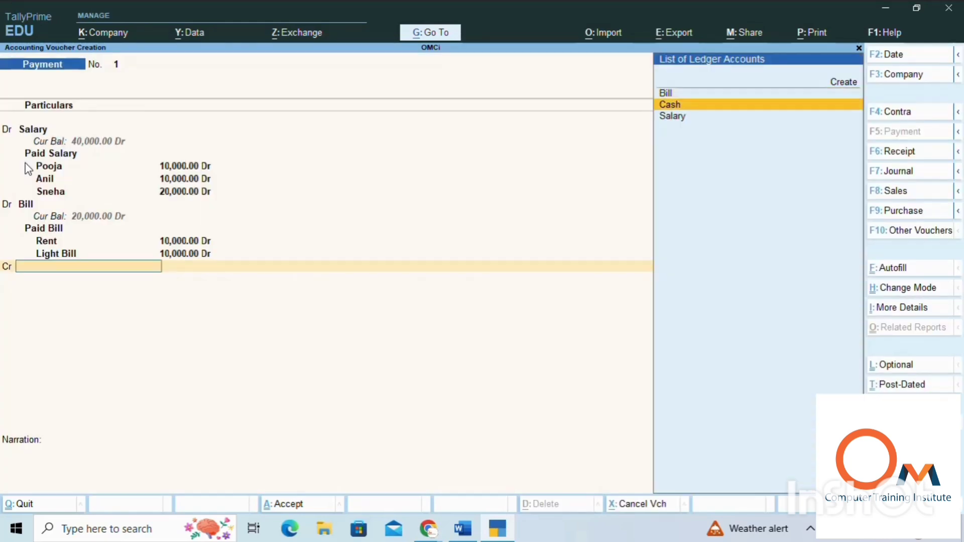
{"action": "key", "text": "Up"}
{"action": "key", "text": "Up"}
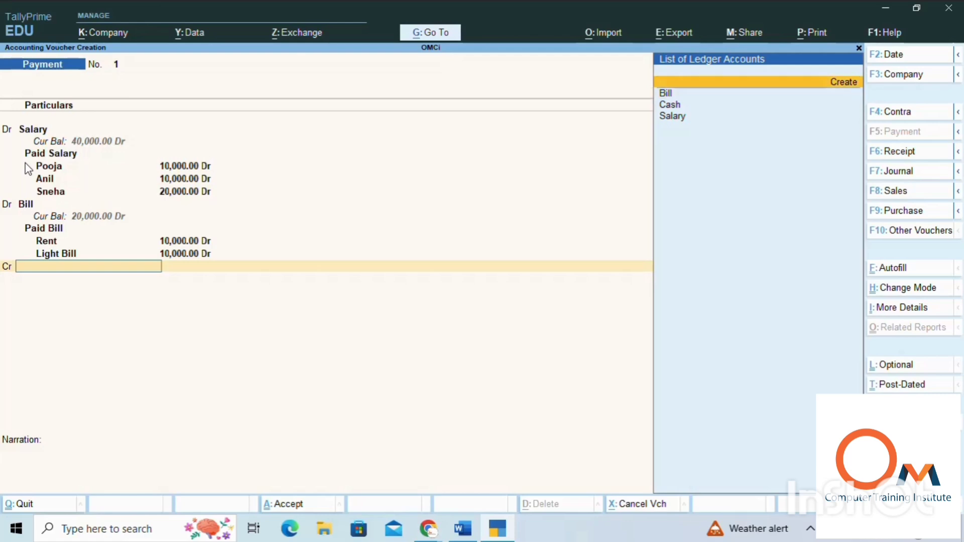
{"action": "key", "text": "Return"}
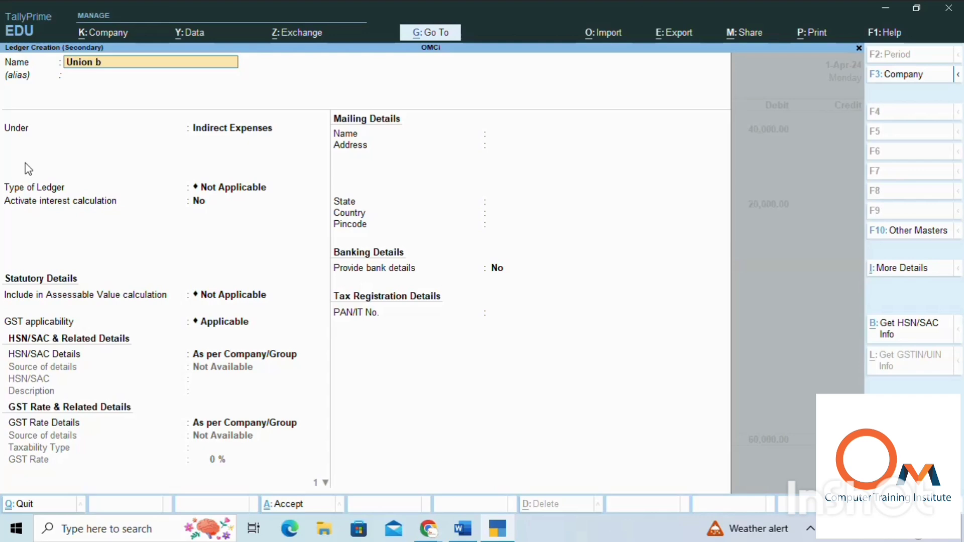
{"action": "type", "text": "Union Bank"}
{"action": "key", "text": "Return"}
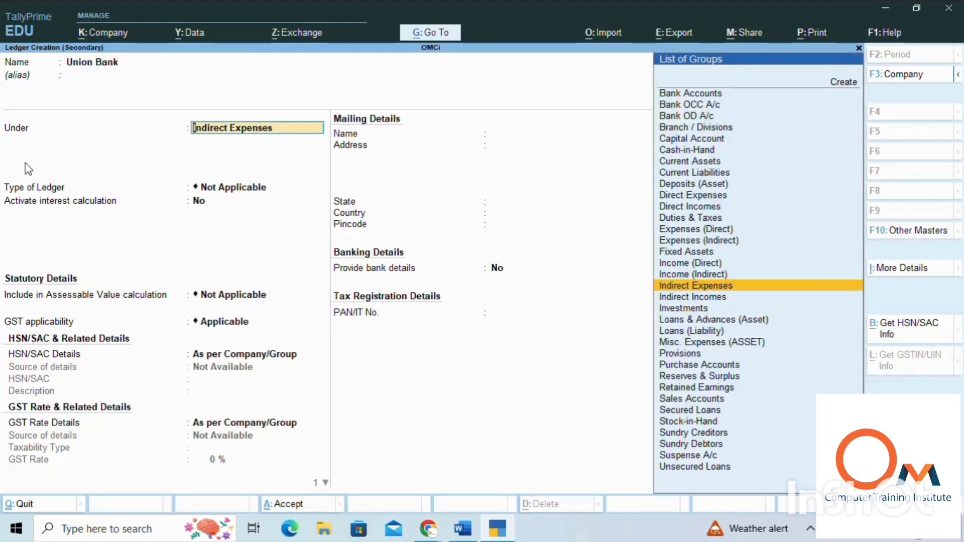
Step: Place the Union Bank ledger under the Bank Accounts group
{"action": "key", "text": "Return"}
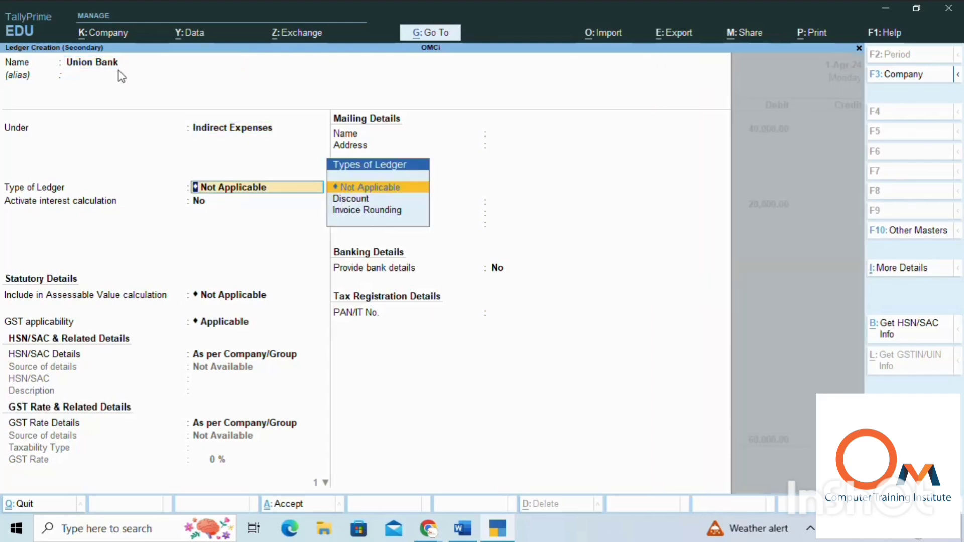
{"action": "left_click", "coordinate": [239, 131]}
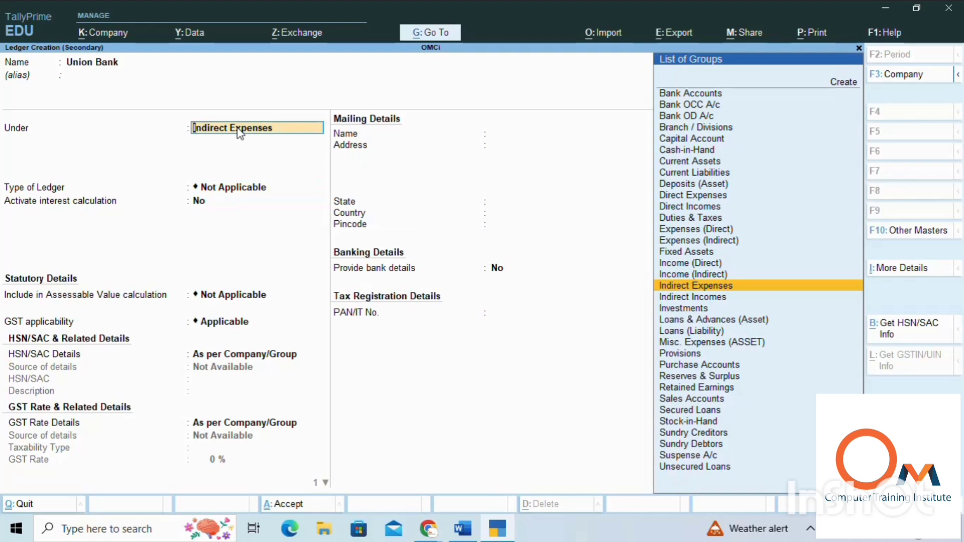
{"action": "key", "text": "Up"}
{"action": "key", "text": "Up"}
{"action": "key", "text": "Up"}
{"action": "key", "text": "Up"}
{"action": "key", "text": "Up"}
{"action": "key", "text": "Up"}
{"action": "key", "text": "Up"}
{"action": "key", "text": "Up"}
{"action": "key", "text": "Up"}
{"action": "key", "text": "Up"}
{"action": "key", "text": "Up"}
{"action": "key", "text": "Up"}
{"action": "key", "text": "Up"}
{"action": "key", "text": "Up"}
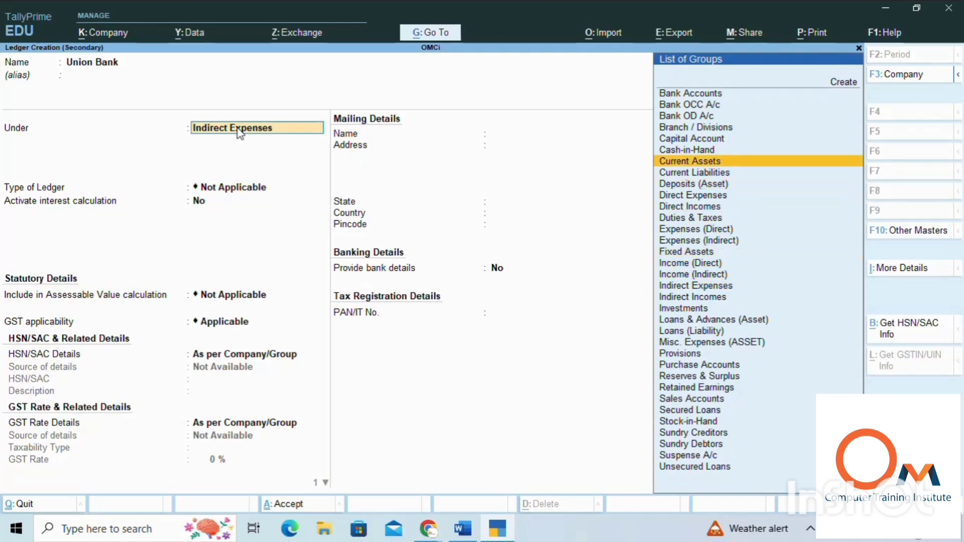
{"action": "key", "text": "Up"}
{"action": "key", "text": "Up"}
{"action": "key", "text": "Up"}
{"action": "key", "text": "Return"}
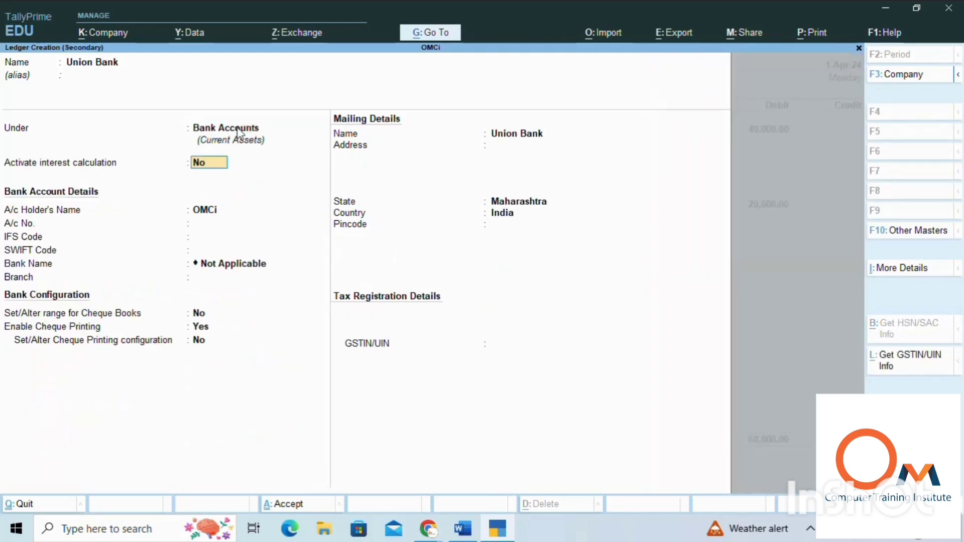
Step: Keep the default interest, bank and mailing details for the Union Bank ledger and save it
{"action": "key", "text": "Return"}
{"action": "key", "text": "Return"}
{"action": "key", "text": "Return"}
{"action": "key", "text": "Return"}
{"action": "key", "text": "Return"}
{"action": "key", "text": "Return"}
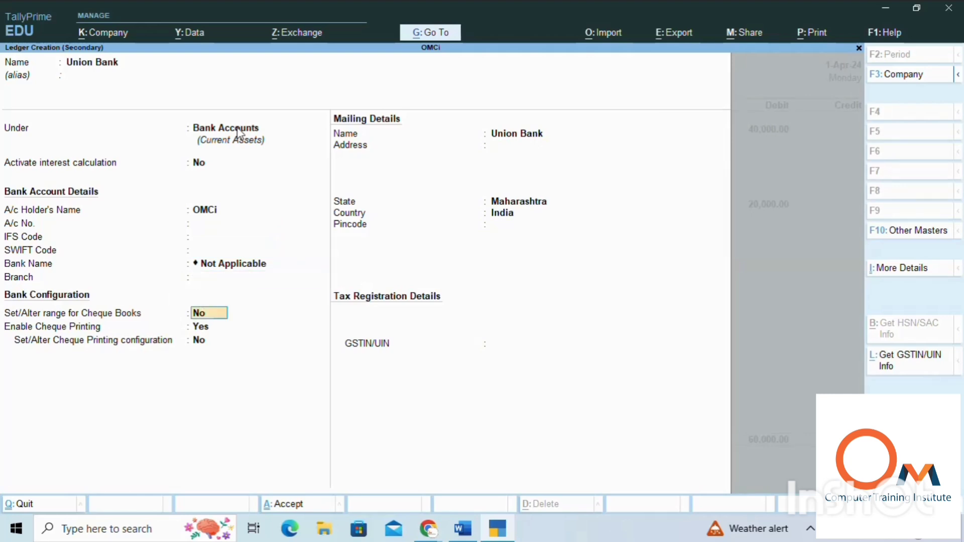
{"action": "key", "text": "Return"}
{"action": "key", "text": "Return"}
{"action": "key", "text": "Return"}
{"action": "key", "text": "Return"}
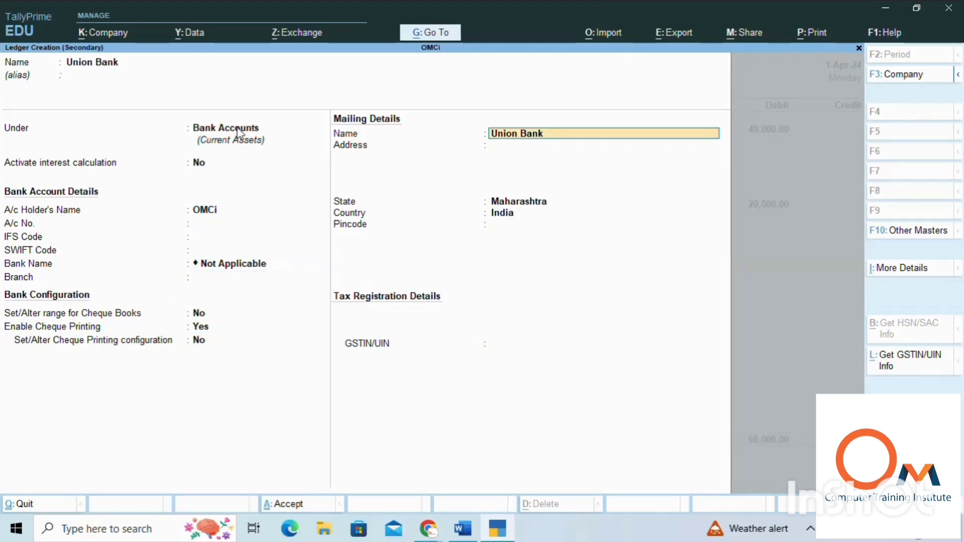
{"action": "key", "text": "Return"}
{"action": "key", "text": "Return"}
{"action": "key", "text": "Return"}
{"action": "key", "text": "Return"}
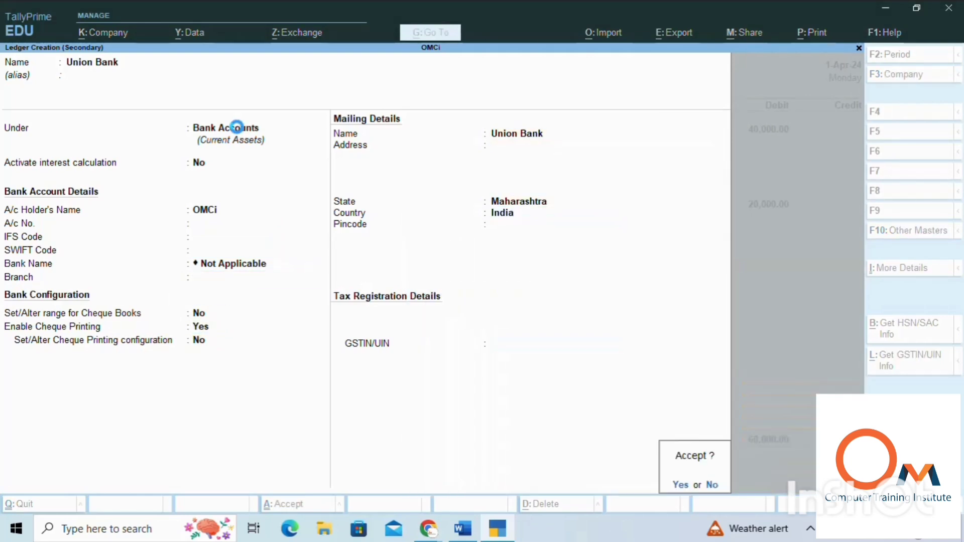
{"action": "key", "text": "Return"}
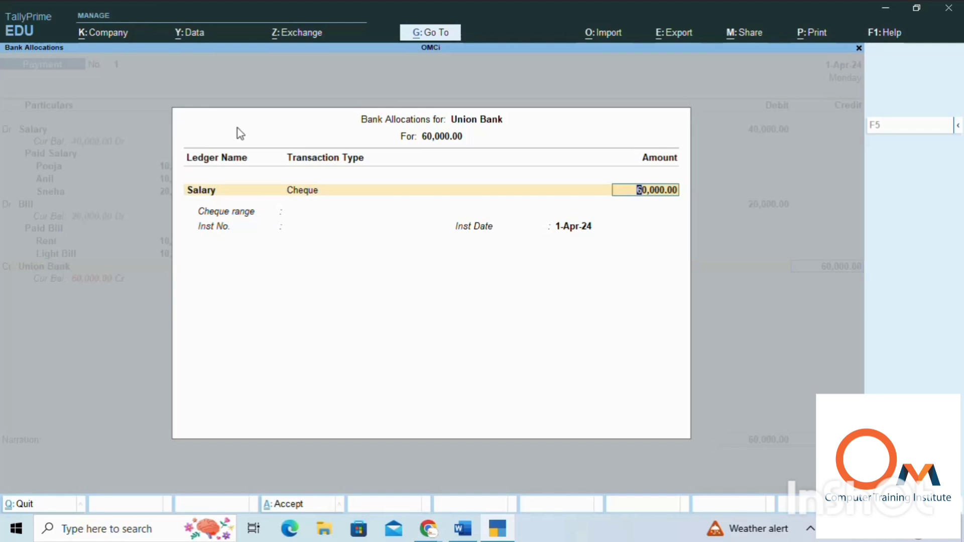
Step: Accept the 60,000 cheque allocation for Union Bank and save the payment voucher without a narration
{"action": "key", "text": "Return"}
{"action": "key", "text": "Return"}
{"action": "key", "text": "Return"}
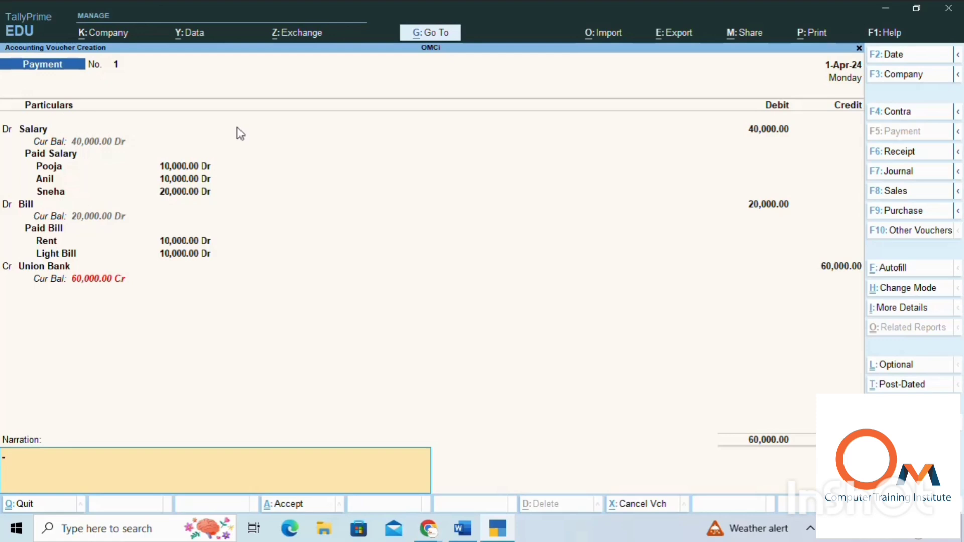
{"action": "key", "text": "Return"}
{"action": "key", "text": "Return"}
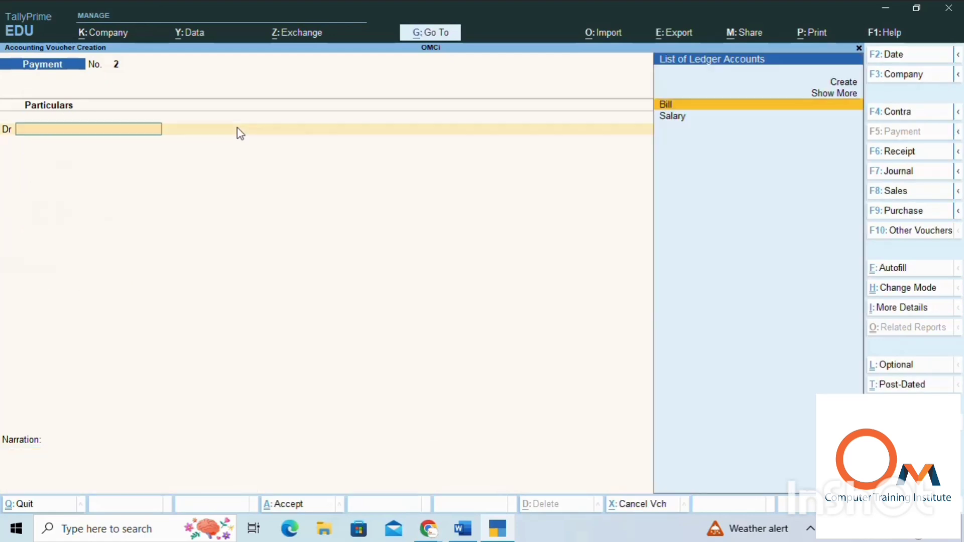
{"action": "key", "text": "Escape"}
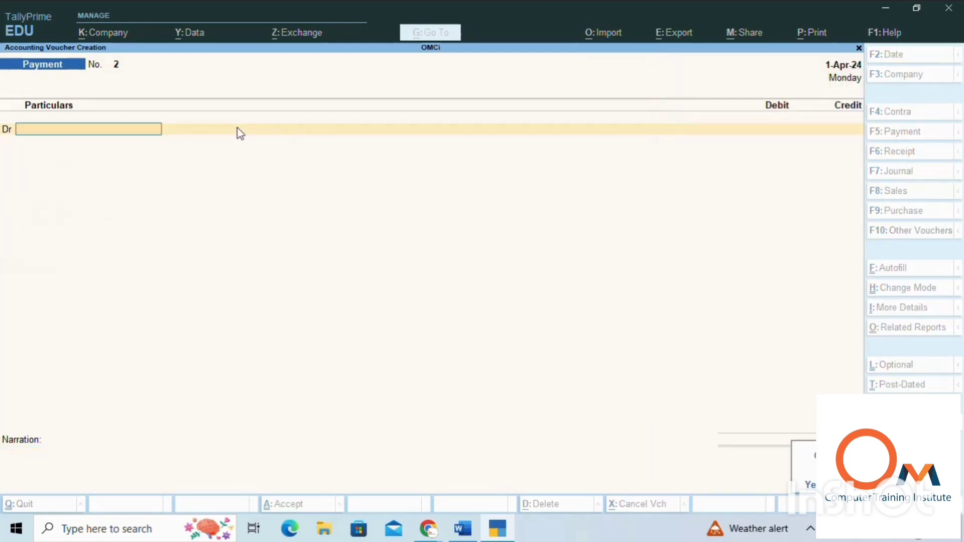
{"action": "key", "text": "y"}
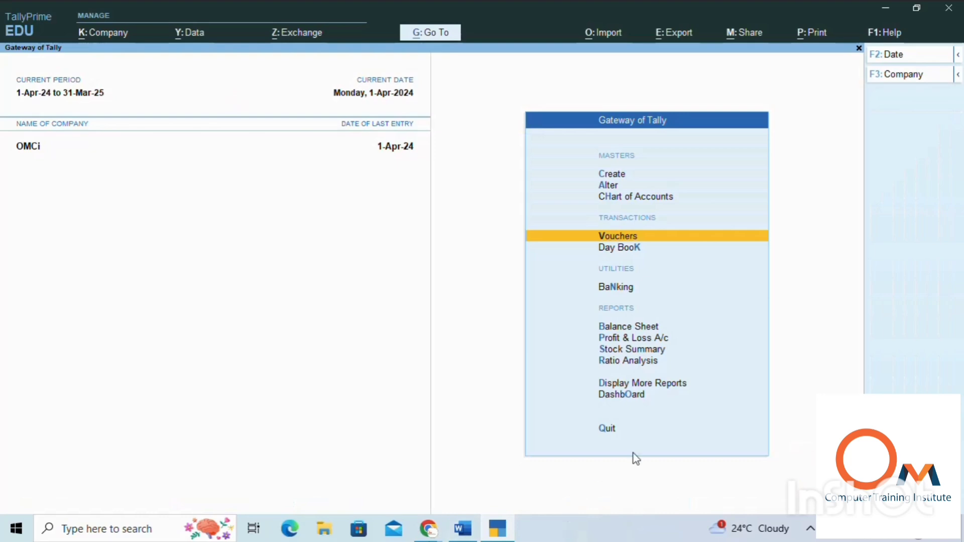
Step: In the Word tally notes, review the Cost Center and Cost Center Class sections with their example payment splits
{"action": "left_click", "coordinate": [811, 530]}
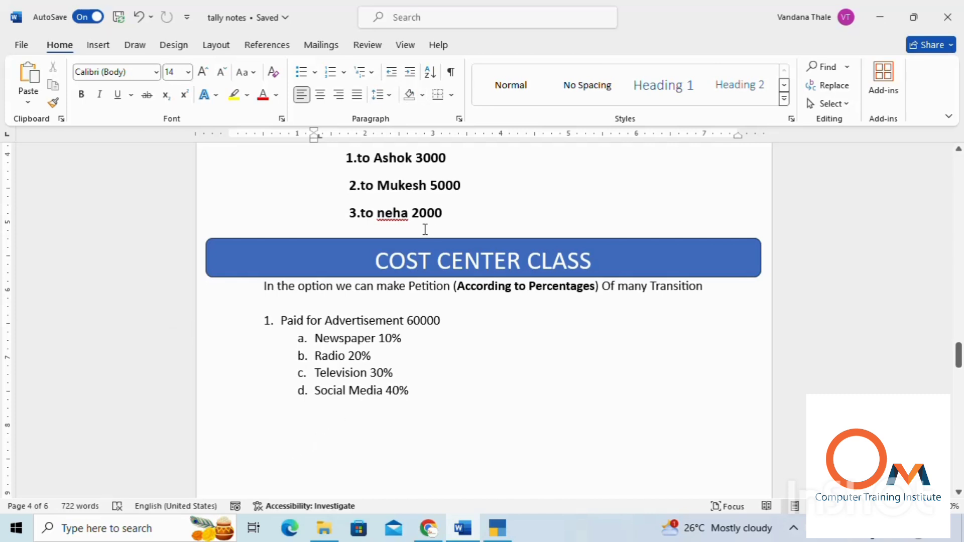
{"action": "left_click_drag", "start_coordinate": [377, 260], "coordinate": [593, 271]}
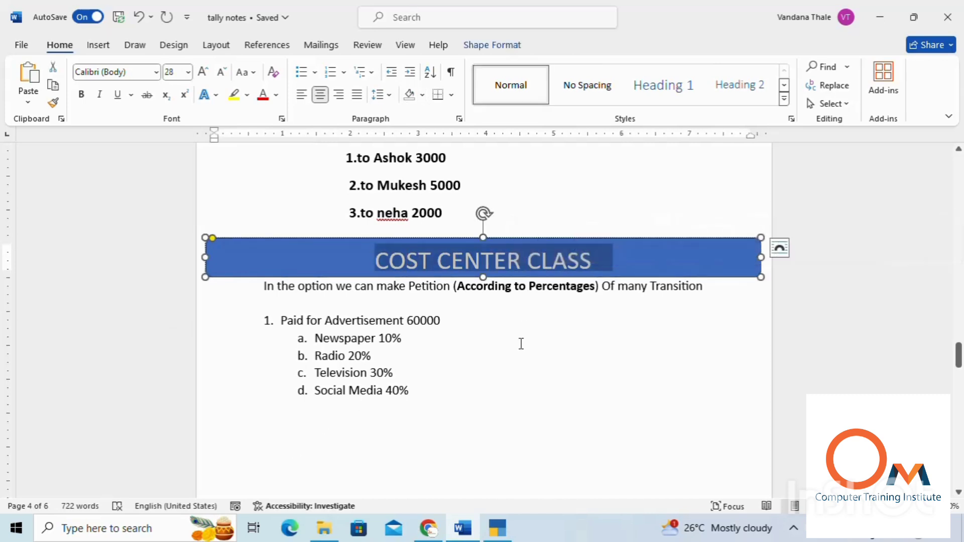
{"action": "left_click", "coordinate": [521, 344]}
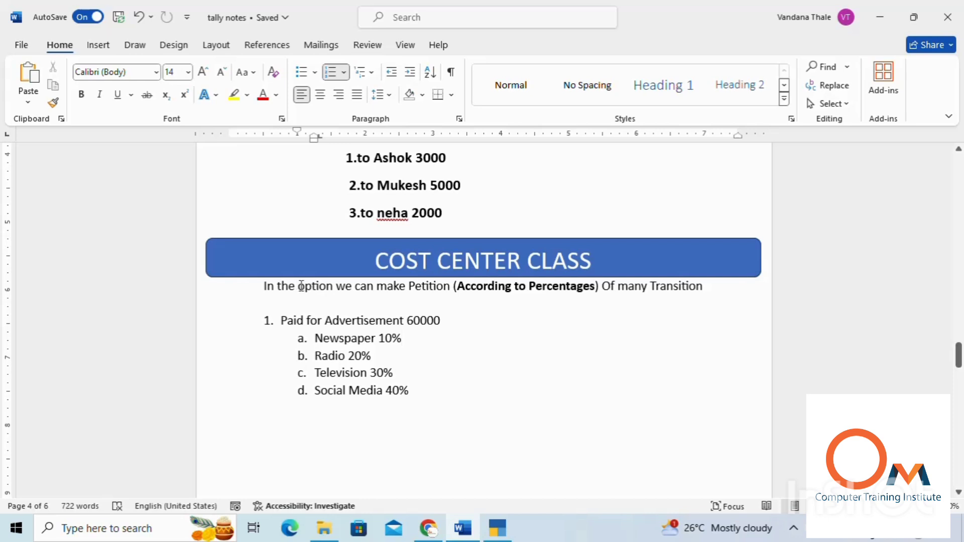
{"action": "left_click_drag", "start_coordinate": [267, 284], "coordinate": [646, 297]}
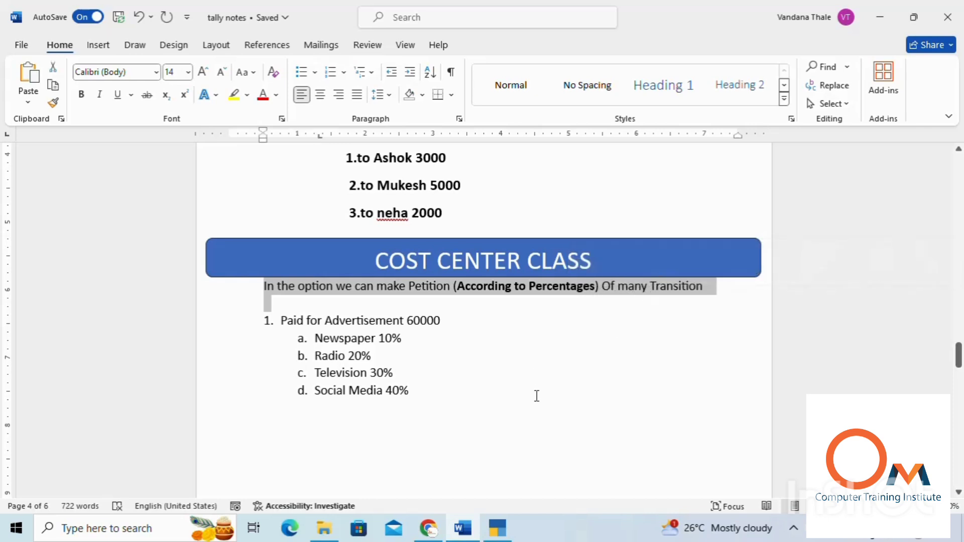
{"action": "left_click", "coordinate": [536, 393]}
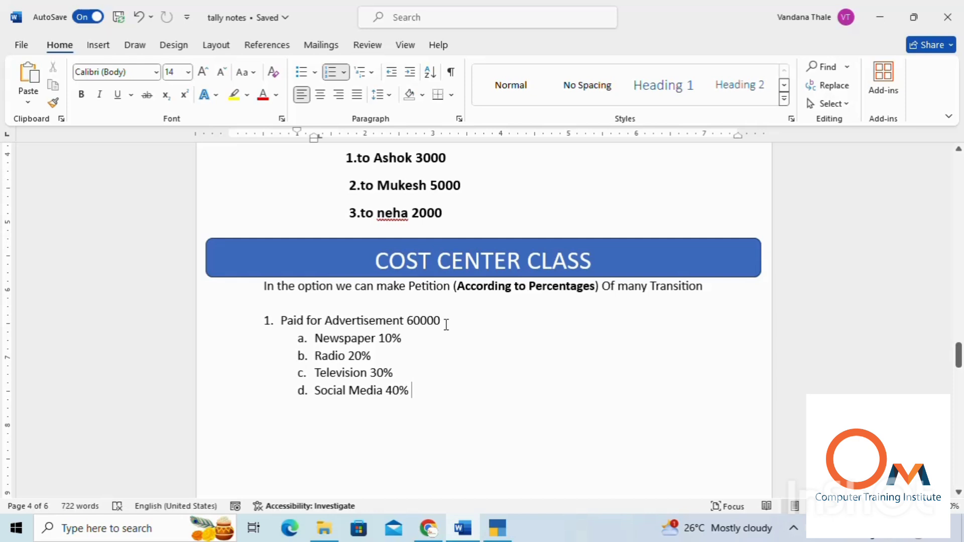
{"action": "scroll", "coordinate": [446, 325], "scroll_direction": "up", "scroll_amount": 12}
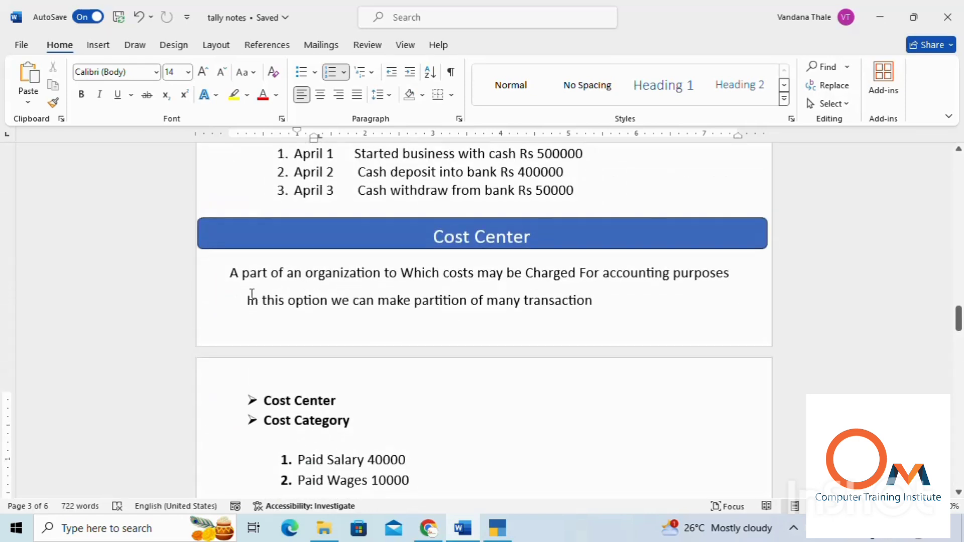
{"action": "left_click_drag", "start_coordinate": [248, 300], "coordinate": [284, 302]}
{"action": "left_click_drag", "start_coordinate": [360, 306], "coordinate": [582, 308]}
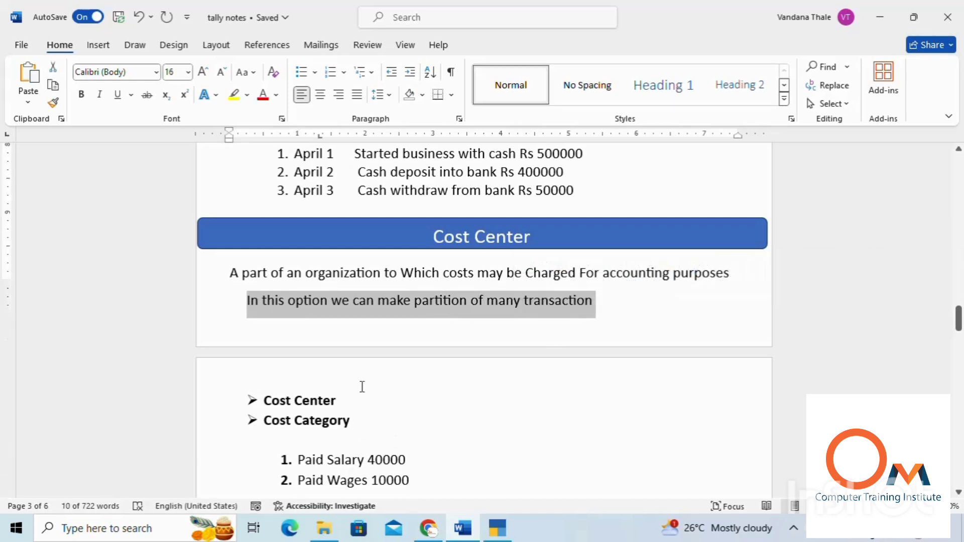
{"action": "scroll", "coordinate": [361, 387], "scroll_direction": "down", "scroll_amount": 3}
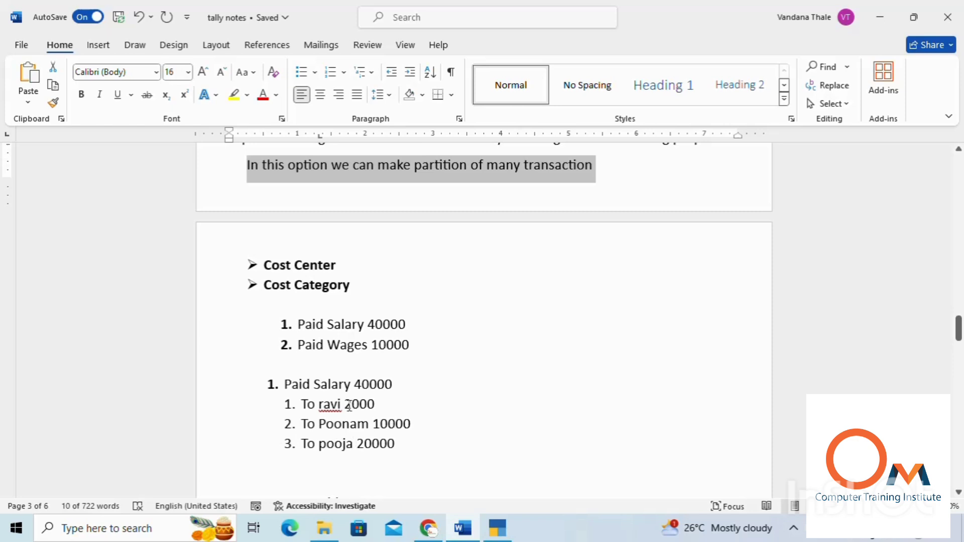
{"action": "scroll", "coordinate": [333, 365], "scroll_direction": "down", "scroll_amount": 1}
{"action": "scroll", "coordinate": [332, 365], "scroll_direction": "down", "scroll_amount": 2}
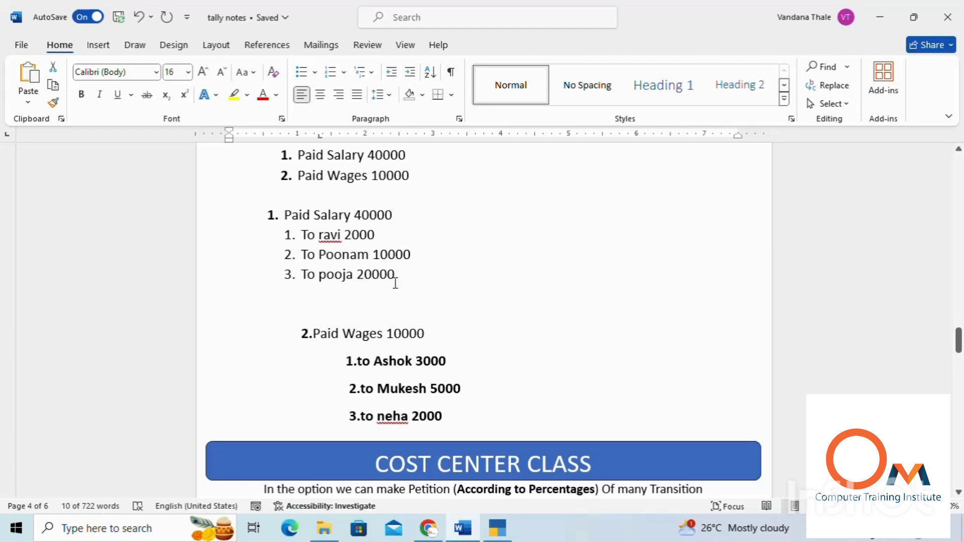
{"action": "scroll", "coordinate": [235, 439], "scroll_direction": "down", "scroll_amount": 2}
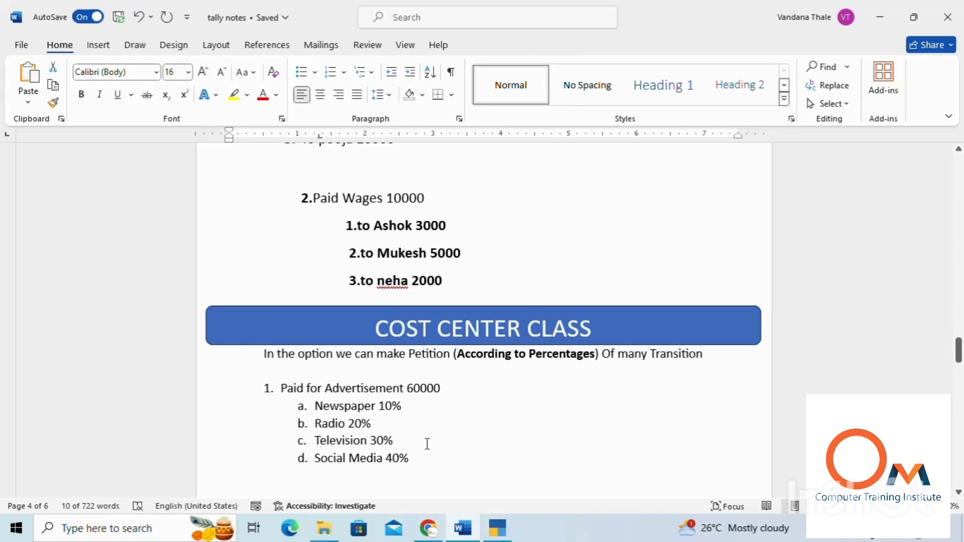
Step: Switch to TallyPrime and expand the list of masters that can be created for company Om
{"action": "left_click", "coordinate": [510, 532]}
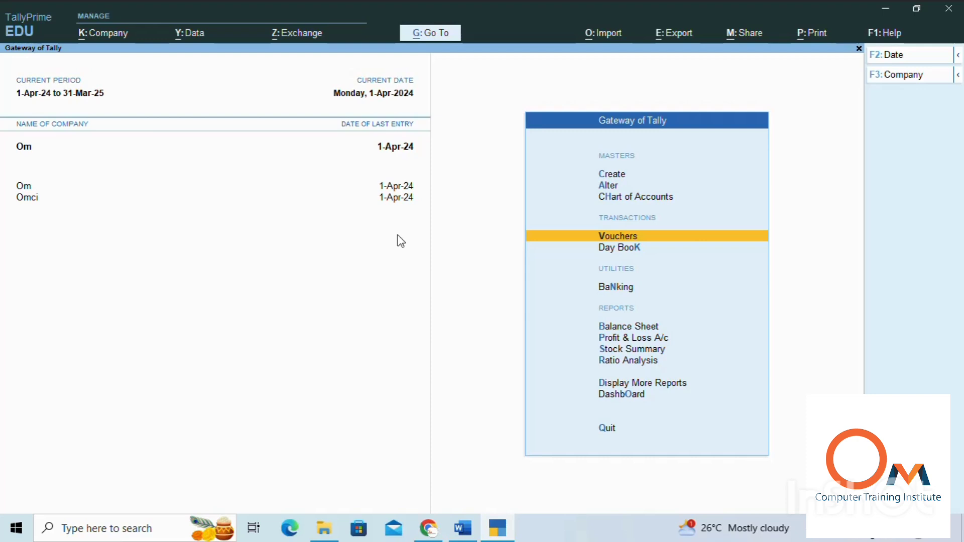
{"action": "key", "text": "Up"}
{"action": "key", "text": "Up"}
{"action": "key", "text": "Up"}
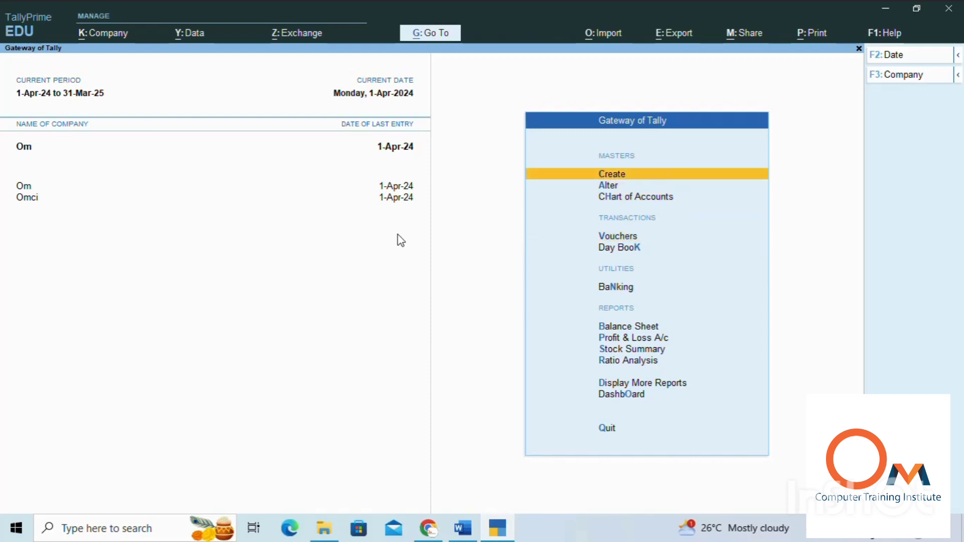
{"action": "key", "text": "Return"}
{"action": "key", "text": "Down"}
{"action": "key", "text": "Down"}
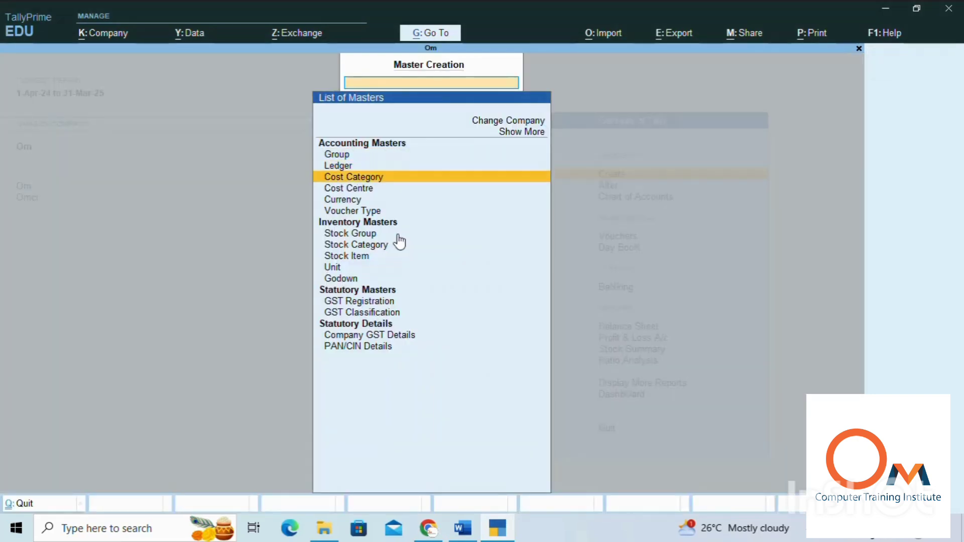
{"action": "key", "text": "Down"}
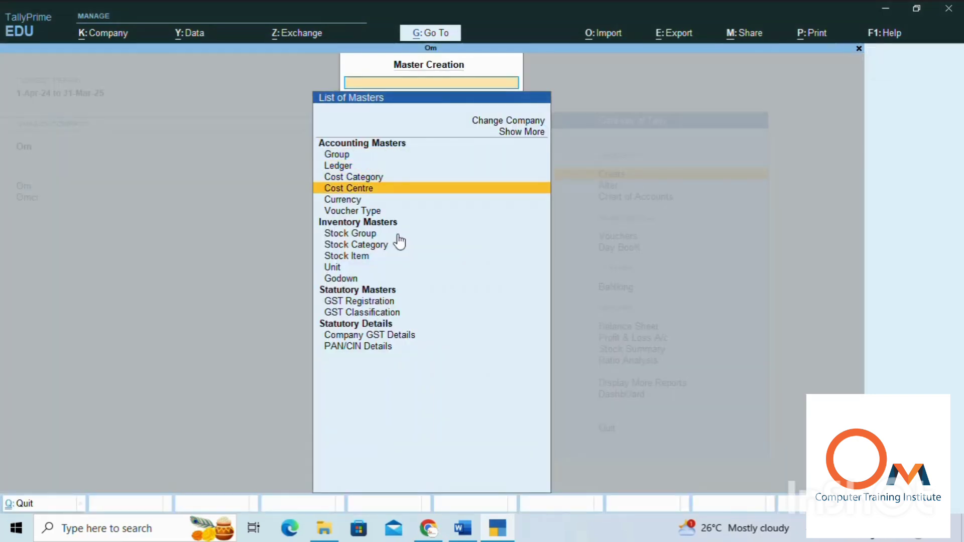
{"action": "left_click", "coordinate": [529, 133]}
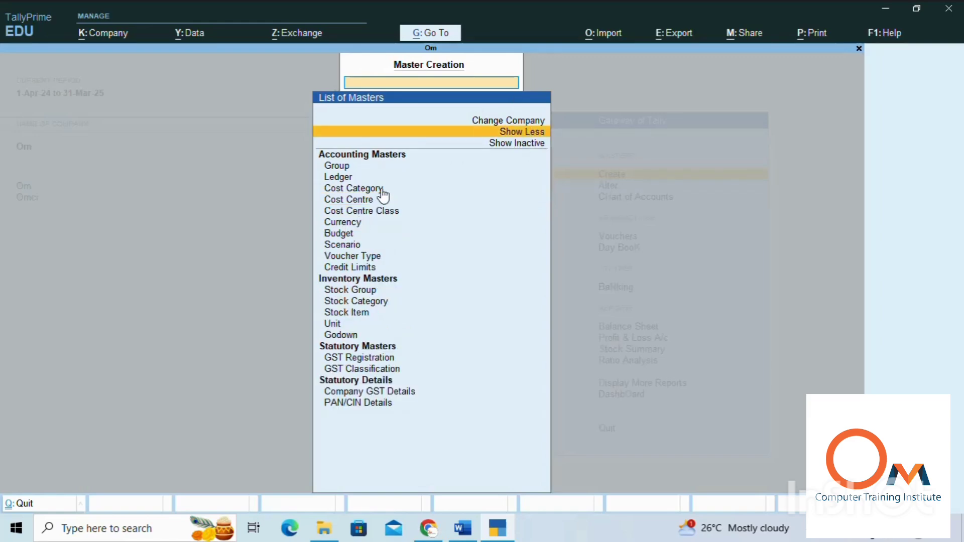
{"action": "left_click", "coordinate": [365, 211]}
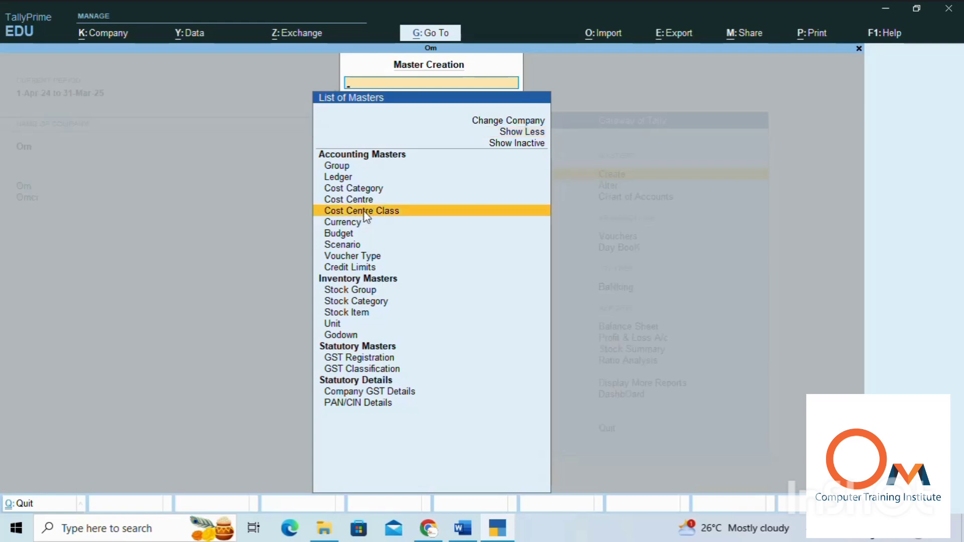
{"action": "left_click", "coordinate": [365, 213]}
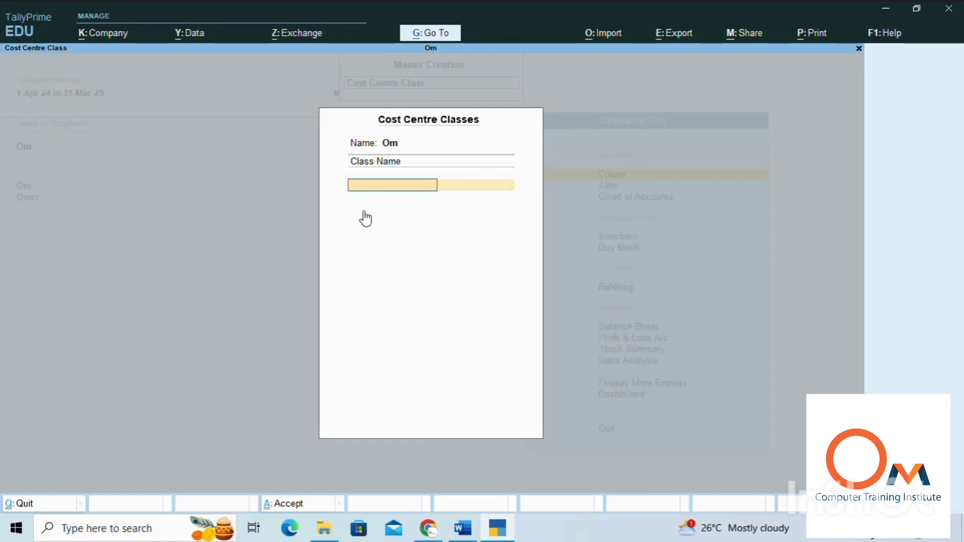
{"action": "type", "text": "Advertisement"}
{"action": "key", "text": "Return"}
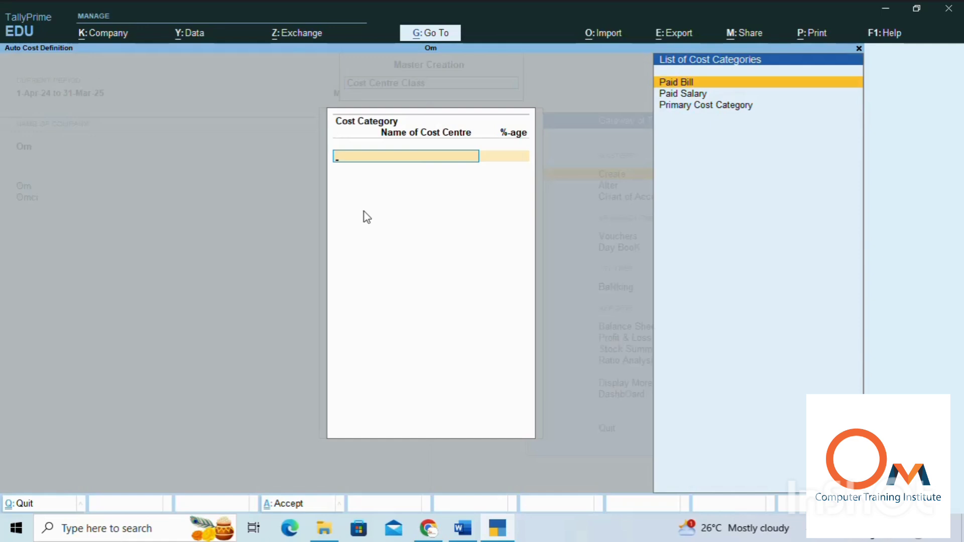
{"action": "key", "text": "alt+c"}
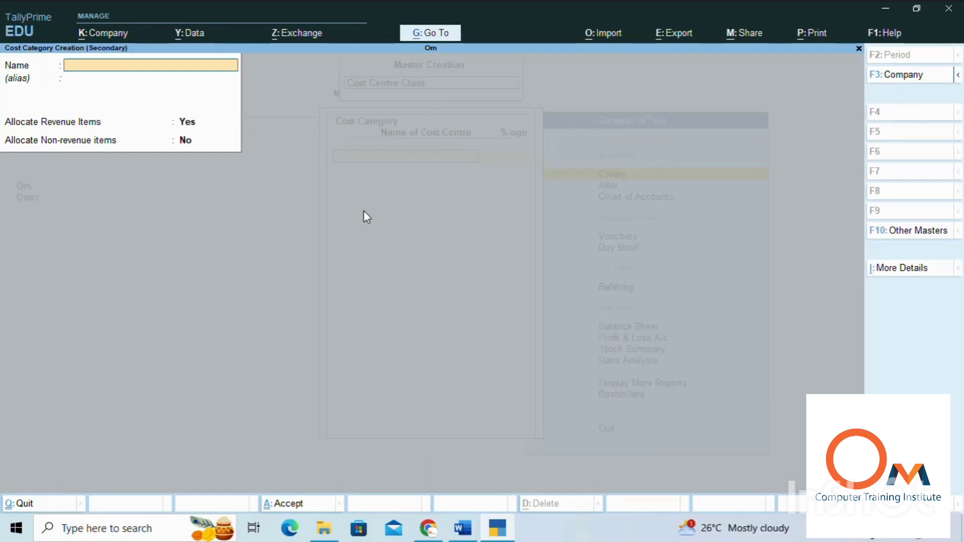
{"action": "key", "text": "Escape"}
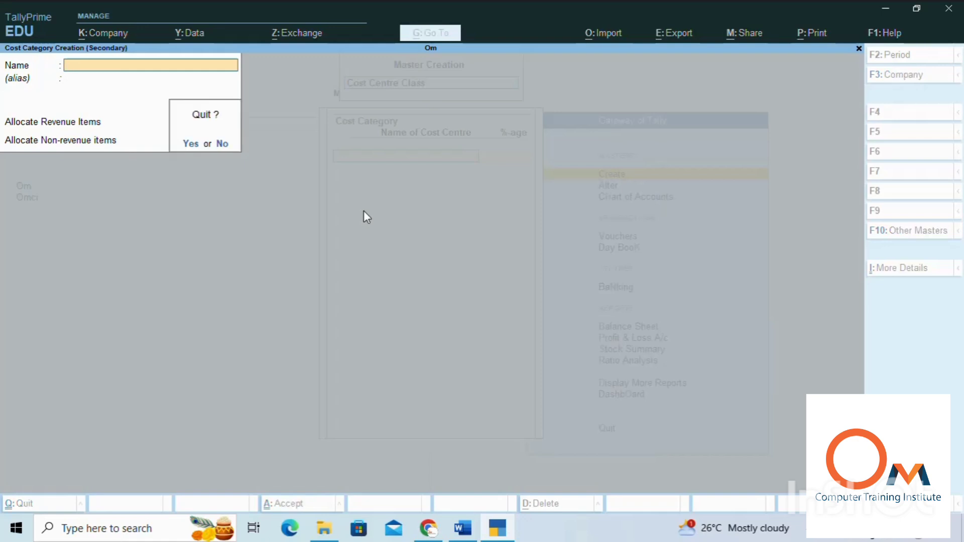
{"action": "key", "text": "y"}
{"action": "key", "text": "Escape"}
{"action": "key", "text": "y"}
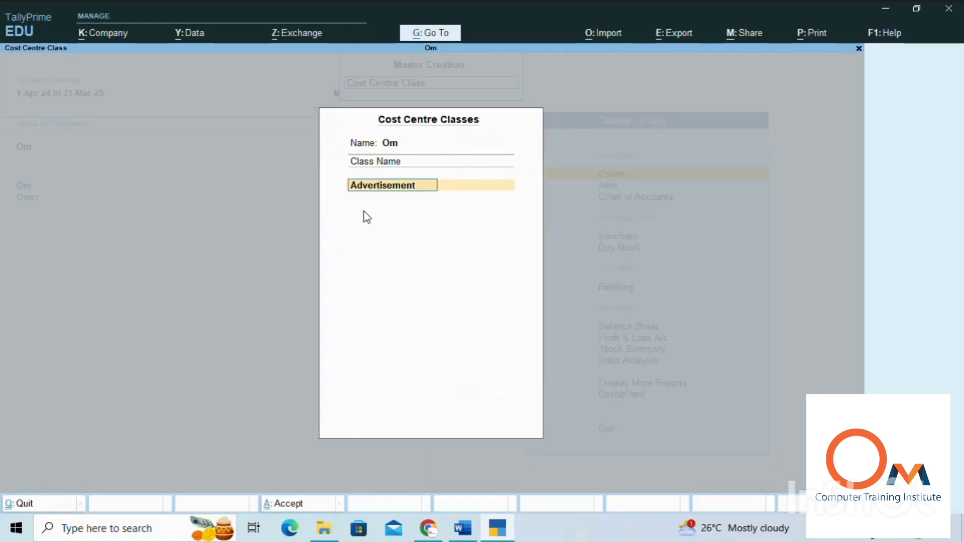
{"action": "key", "text": "BackSpace"}
{"action": "key", "text": "Escape"}
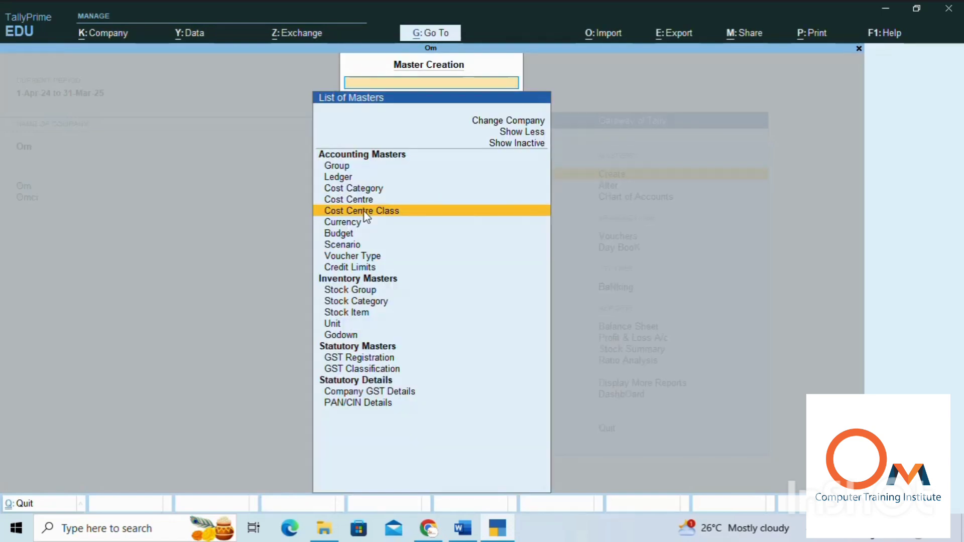
Step: Create a cost category named Advertisement, keeping revenue allocation at Yes and non-revenue allocation at No
{"action": "key", "text": "Up"}
{"action": "key", "text": "Up"}
{"action": "key", "text": "Return"}
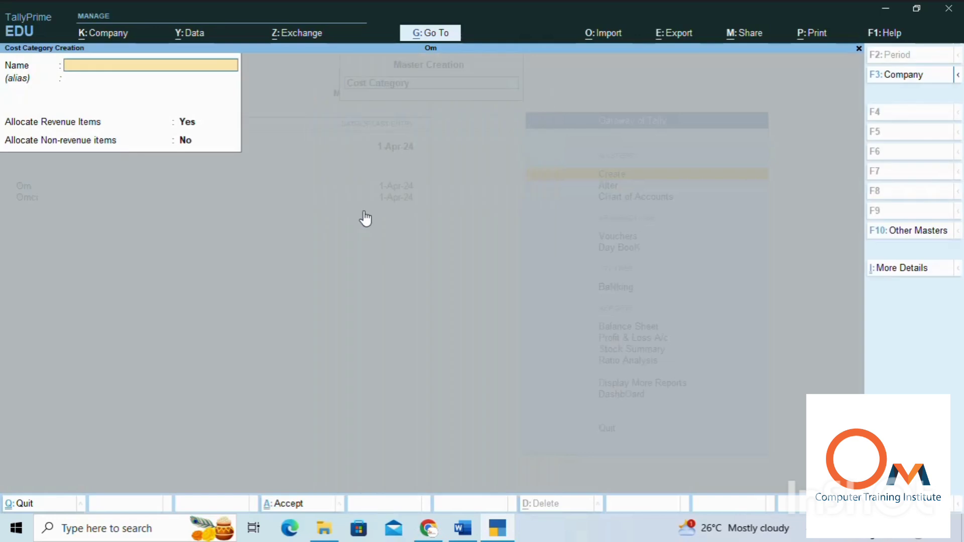
{"action": "type", "text": "Advertisement"}
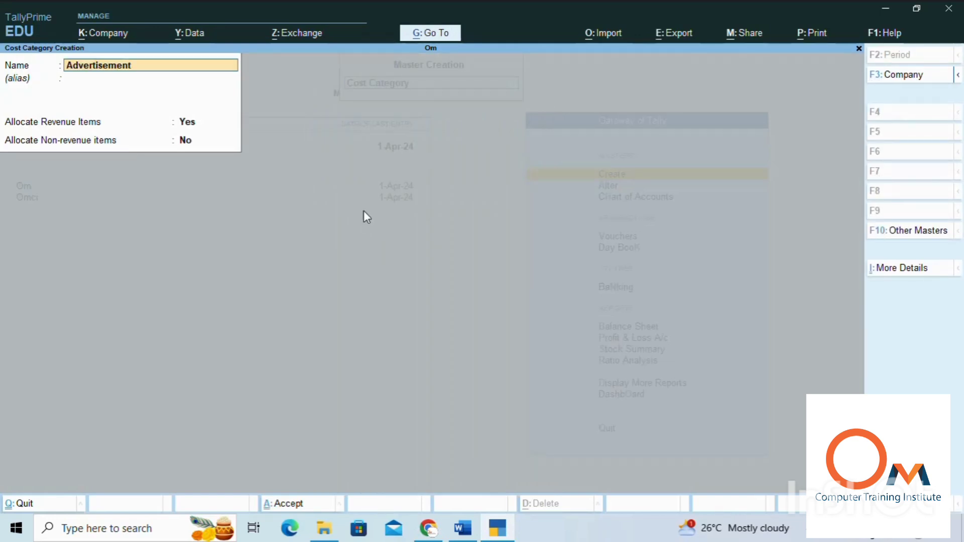
{"action": "key", "text": "Return"}
{"action": "key", "text": "Return"}
{"action": "key", "text": "Return"}
{"action": "key", "text": "Return"}
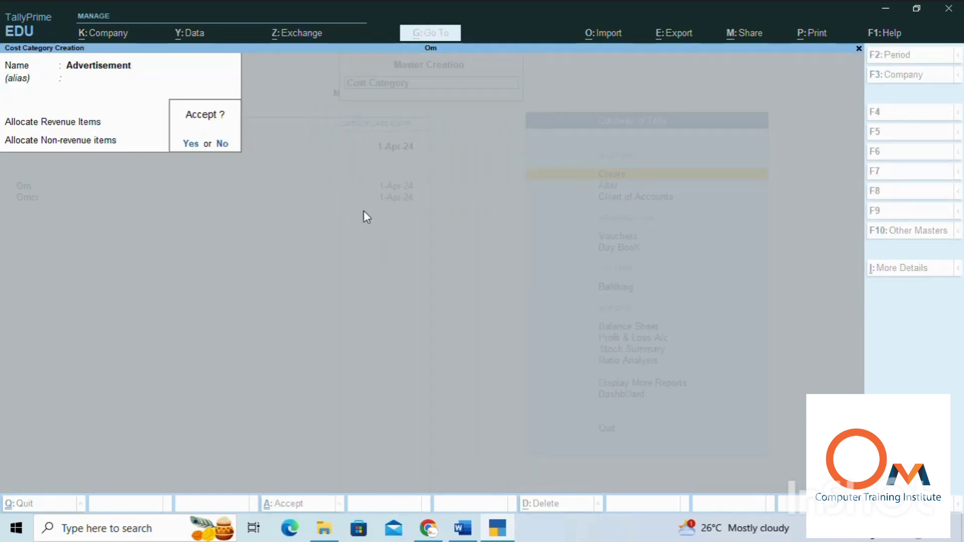
{"action": "key", "text": "Return"}
{"action": "key", "text": "Escape"}
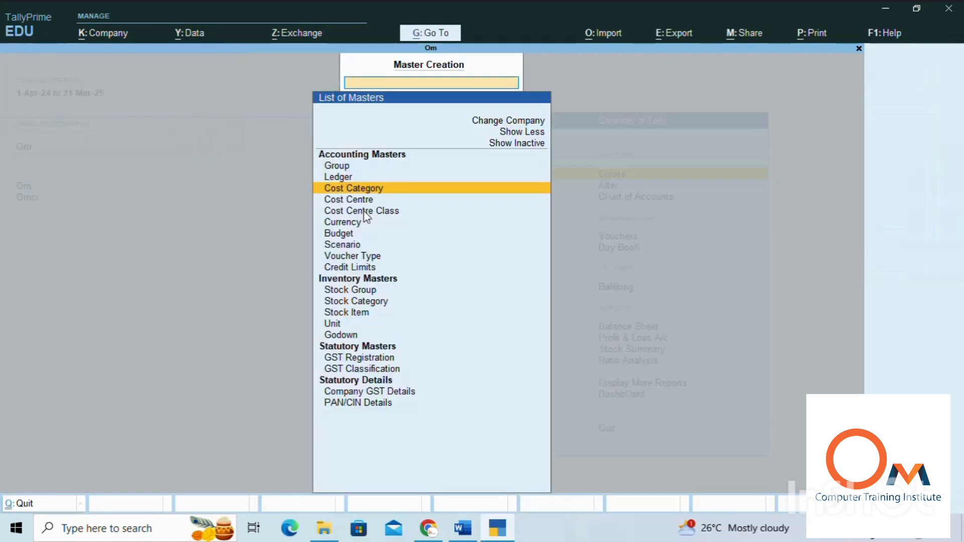
Step: Start a cost centre class named Adv for company Om and choose Advertisement as its cost category
{"action": "key", "text": "Down"}
{"action": "key", "text": "Down"}
{"action": "key", "text": "Down"}
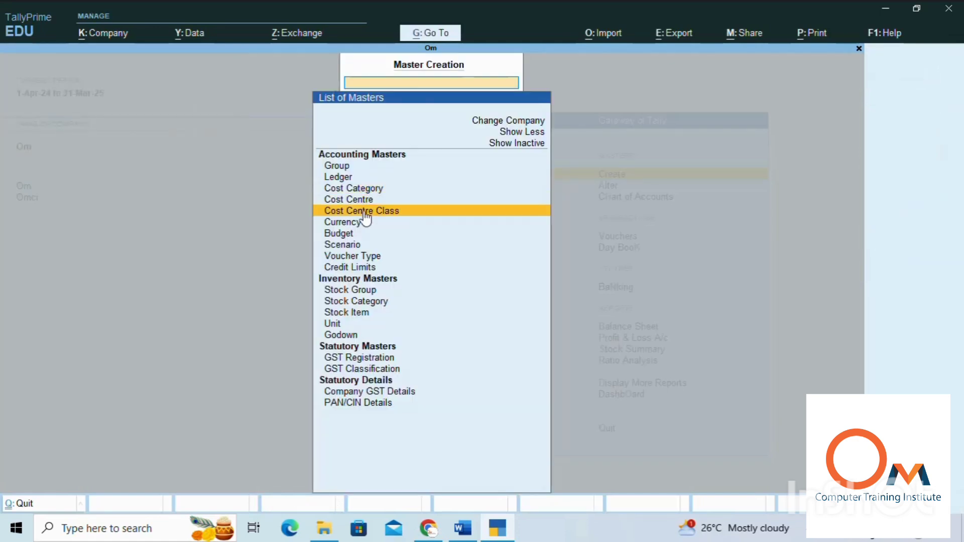
{"action": "key", "text": "Up"}
{"action": "key", "text": "Return"}
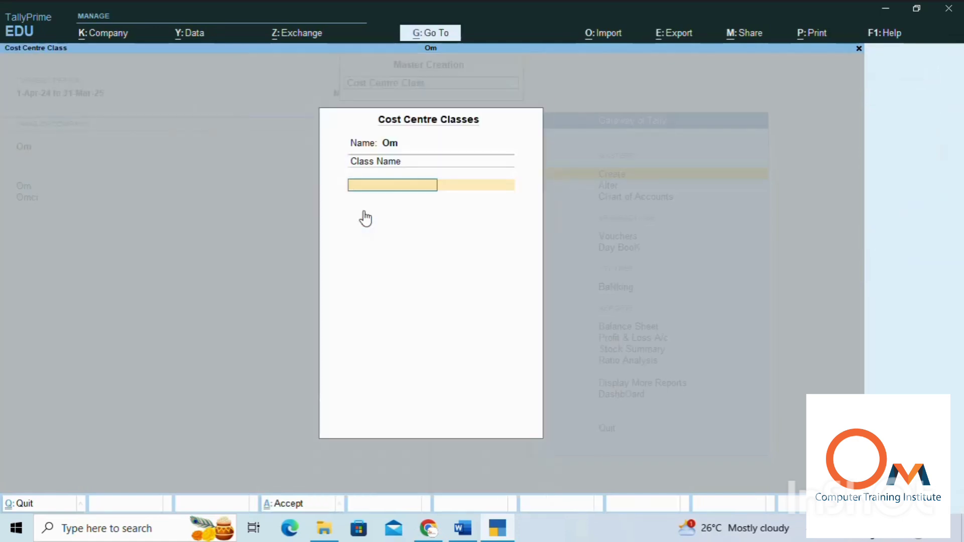
{"action": "type", "text": "Adv"}
{"action": "key", "text": "Return"}
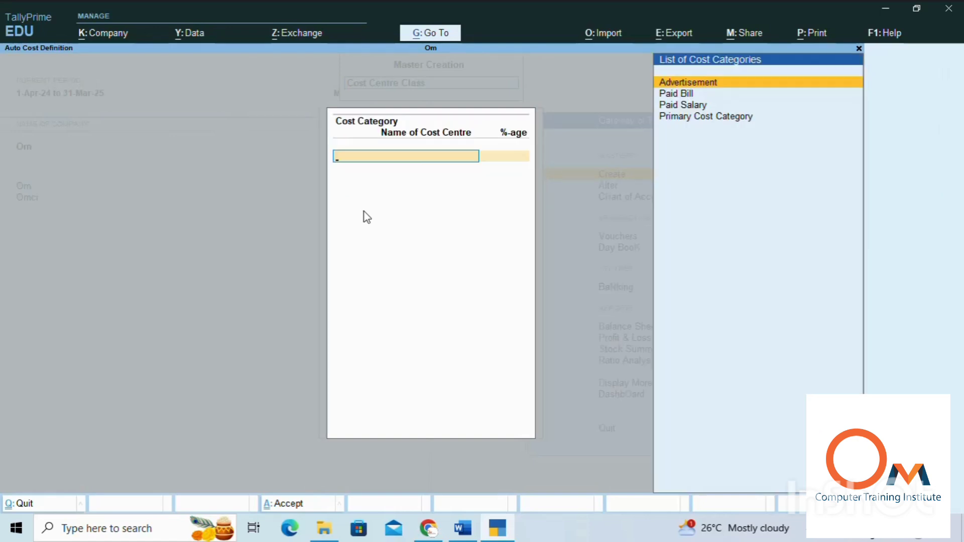
{"action": "key", "text": "Return"}
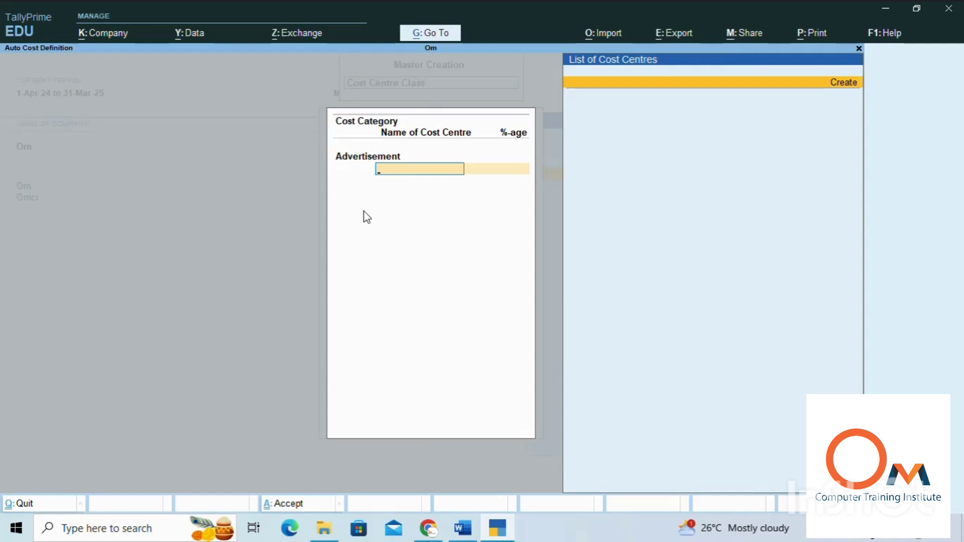
Step: Create a cost centre named Newspepar under Primary and allocate 10% of the Adv class to it
{"action": "key", "text": "Return"}
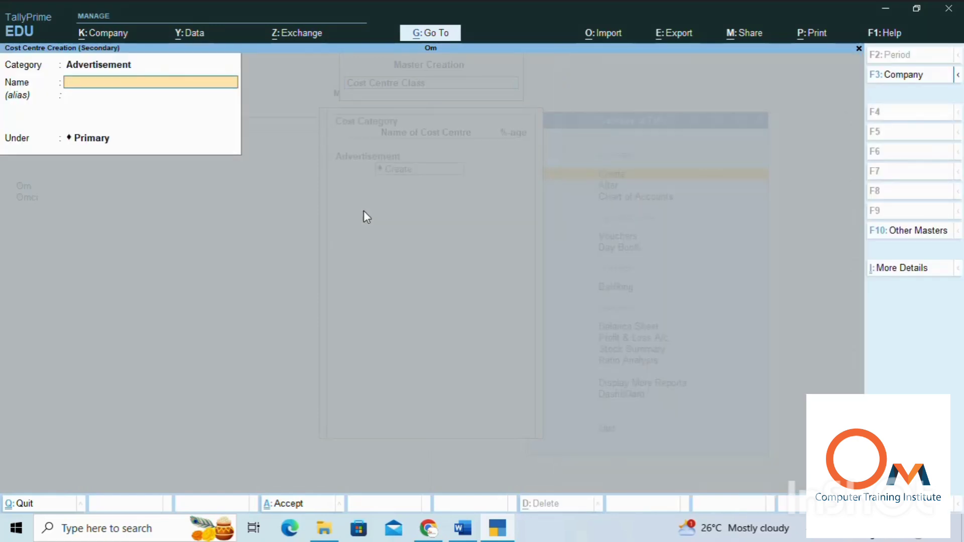
{"action": "type", "text": "Newspepa"}
{"action": "key", "text": "Return"}
{"action": "key", "text": "Return"}
{"action": "key", "text": "Return"}
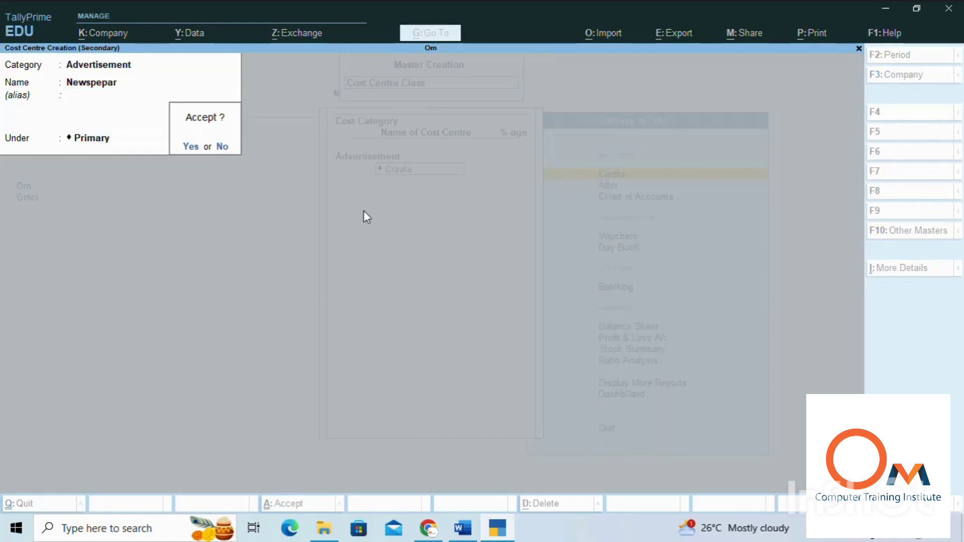
{"action": "key", "text": "Return"}
{"action": "type", "text": "10"}
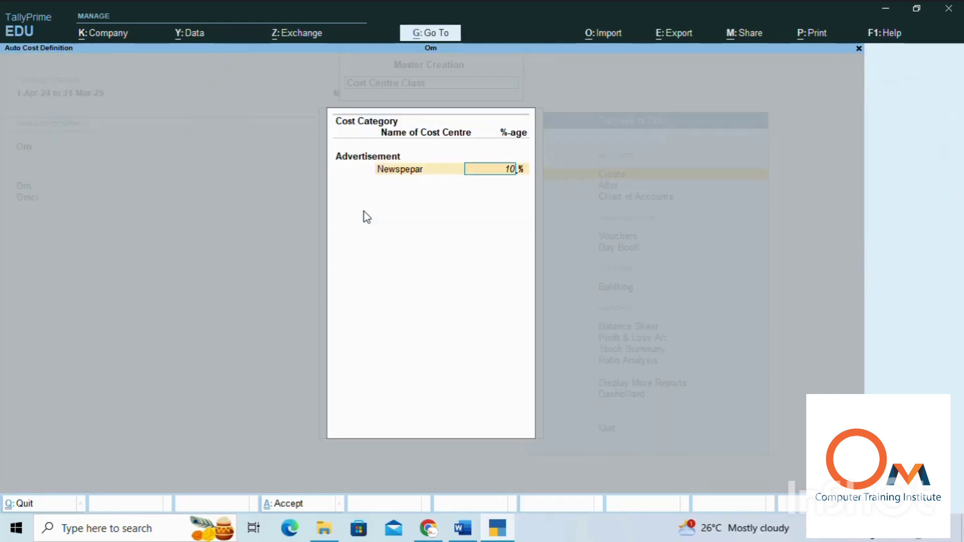
{"action": "key", "text": "Return"}
Step: Create a cost centre named Redio under Primary and allocate 20% of the Adv class to it
{"action": "key", "text": "Return"}
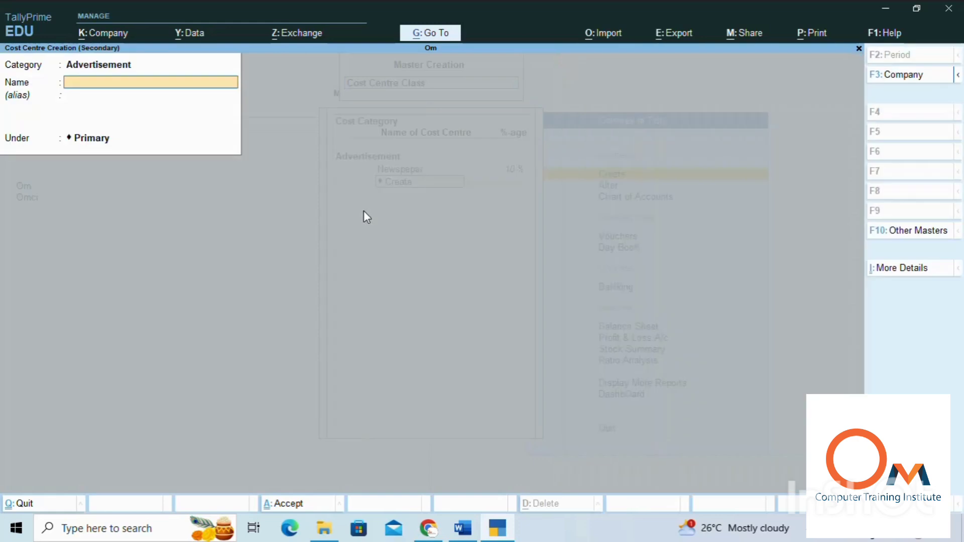
{"action": "type", "text": "Redio"}
{"action": "key", "text": "Return"}
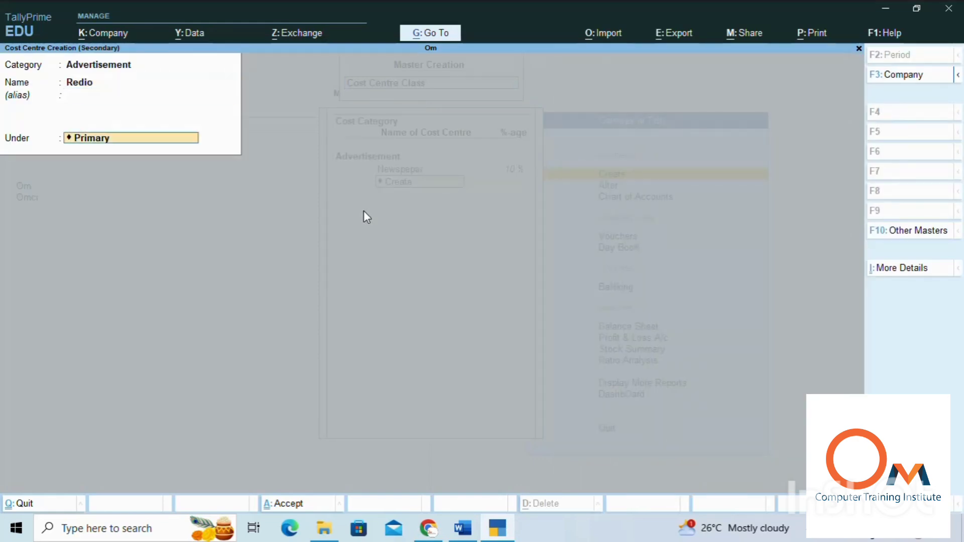
{"action": "key", "text": "Return"}
{"action": "key", "text": "Return"}
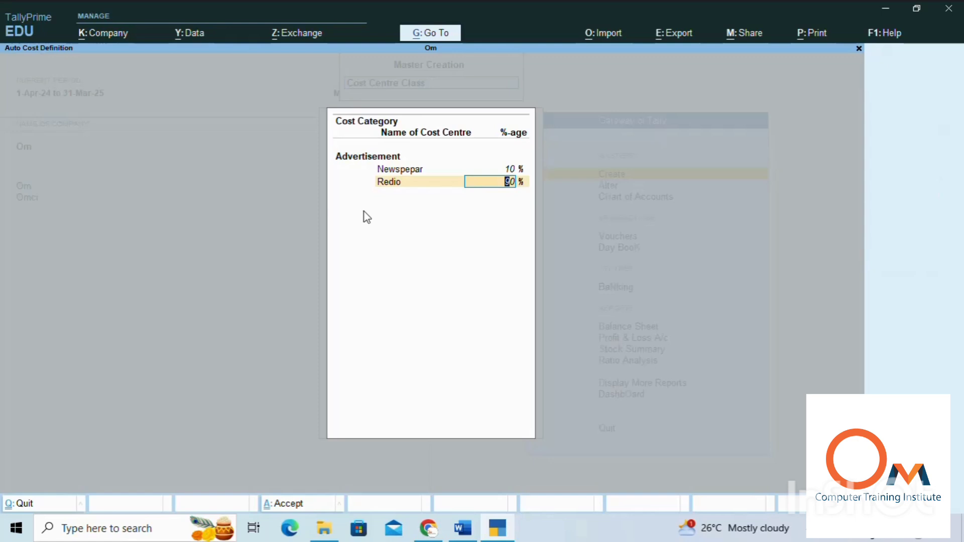
{"action": "type", "text": "20"}
Step: Create a cost centre named Televison under Primary and allocate 30% of the Adv class to it
{"action": "key", "text": "Return"}
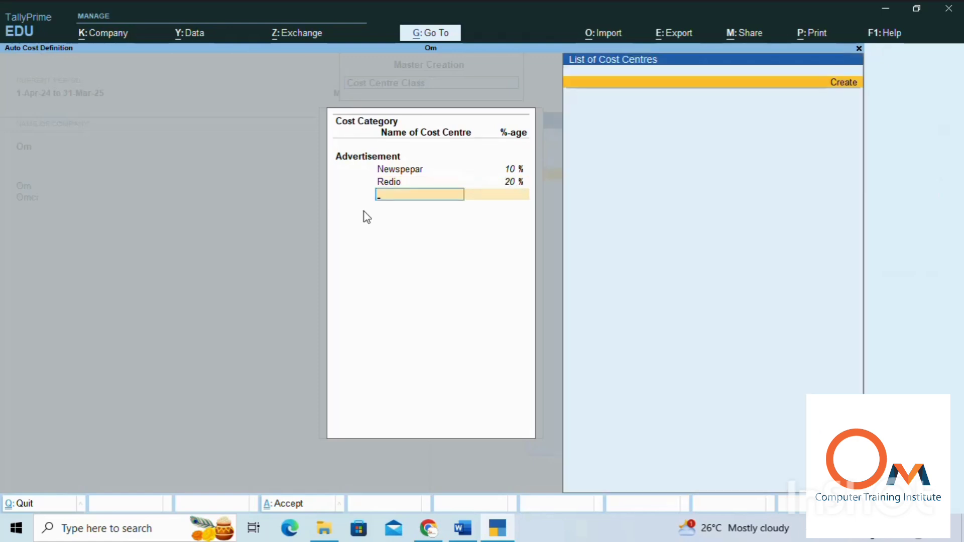
{"action": "key", "text": "Return"}
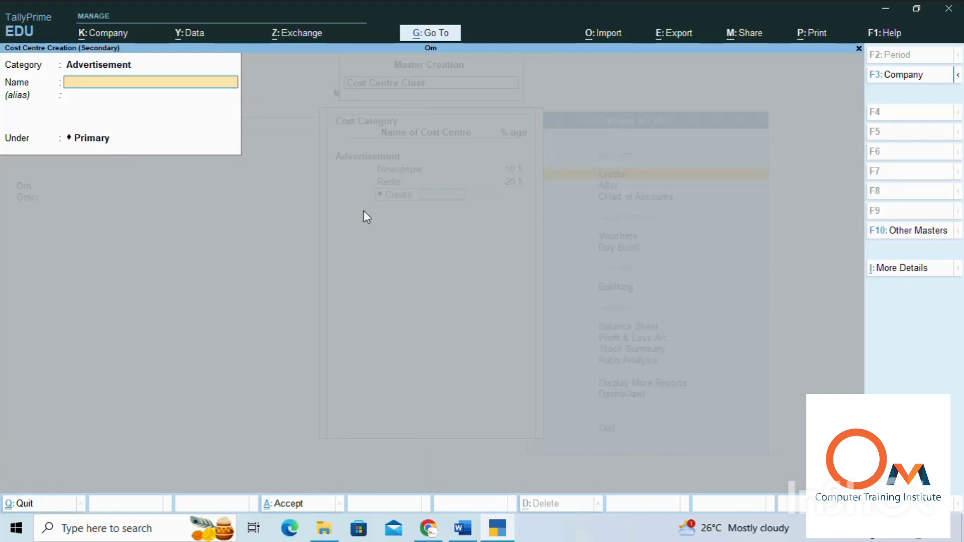
{"action": "type", "text": "Televison"}
{"action": "key", "text": "Return"}
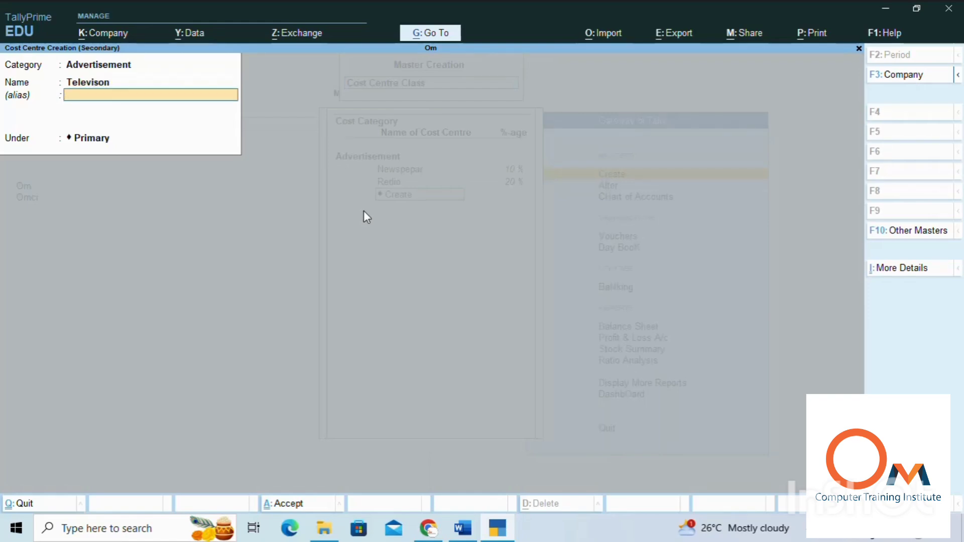
{"action": "key", "text": "Return"}
{"action": "key", "text": "Return"}
{"action": "key", "text": "Return"}
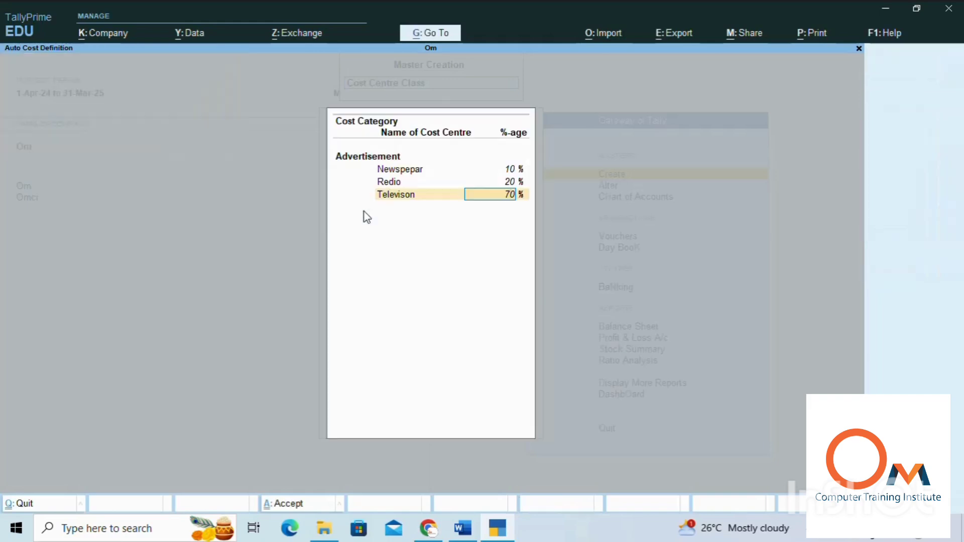
{"action": "type", "text": "30"}
Step: Create a cost centre named Social Media under Primary with a 40% allocation, and save the Adv class
{"action": "key", "text": "Return"}
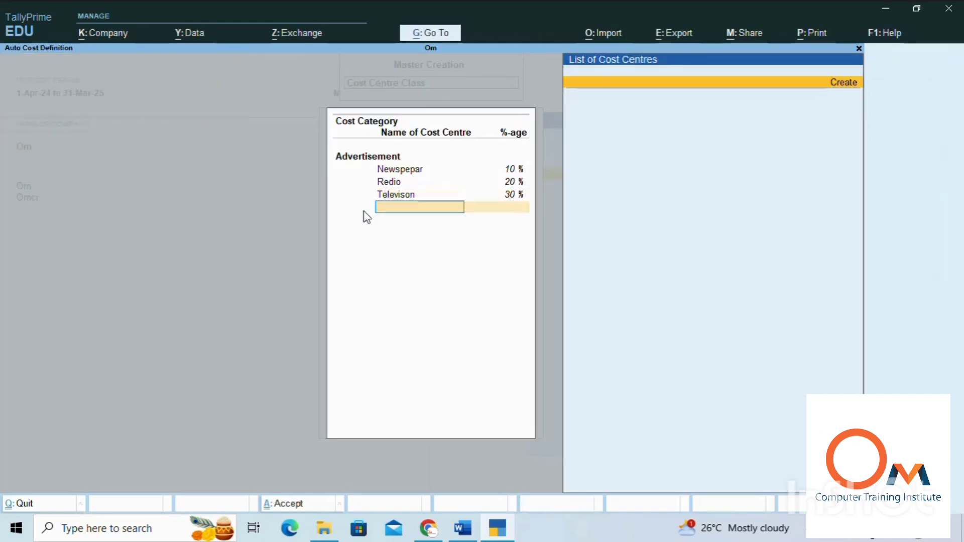
{"action": "key", "text": "Return"}
{"action": "type", "text": "So"}
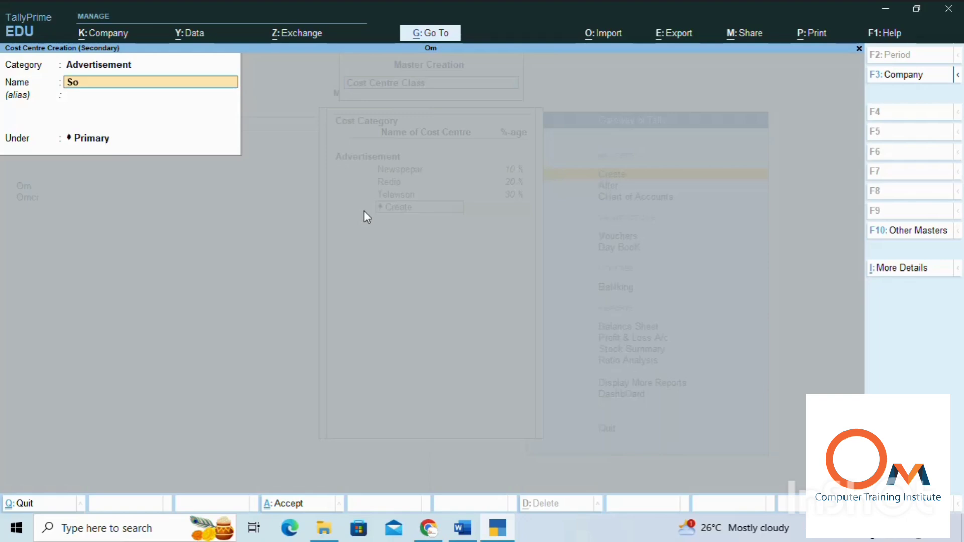
{"action": "type", "text": "cial Media"}
{"action": "key", "text": "Return"}
{"action": "key", "text": "Return"}
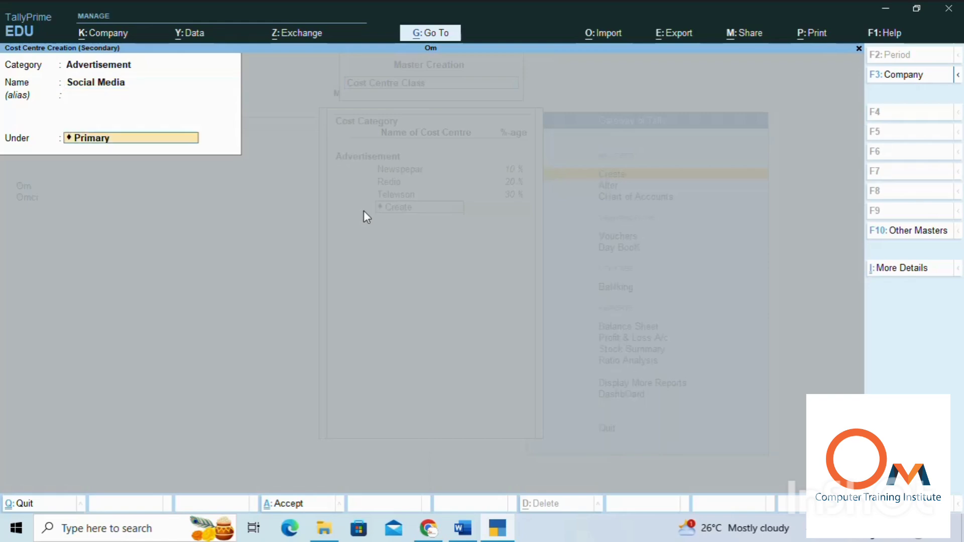
{"action": "key", "text": "Return"}
{"action": "key", "text": "Return"}
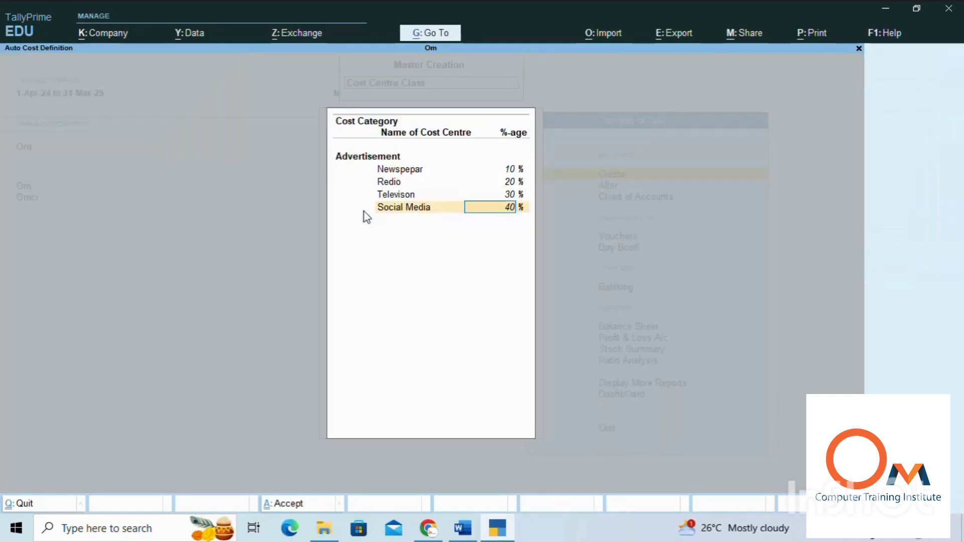
{"action": "key", "text": "Return"}
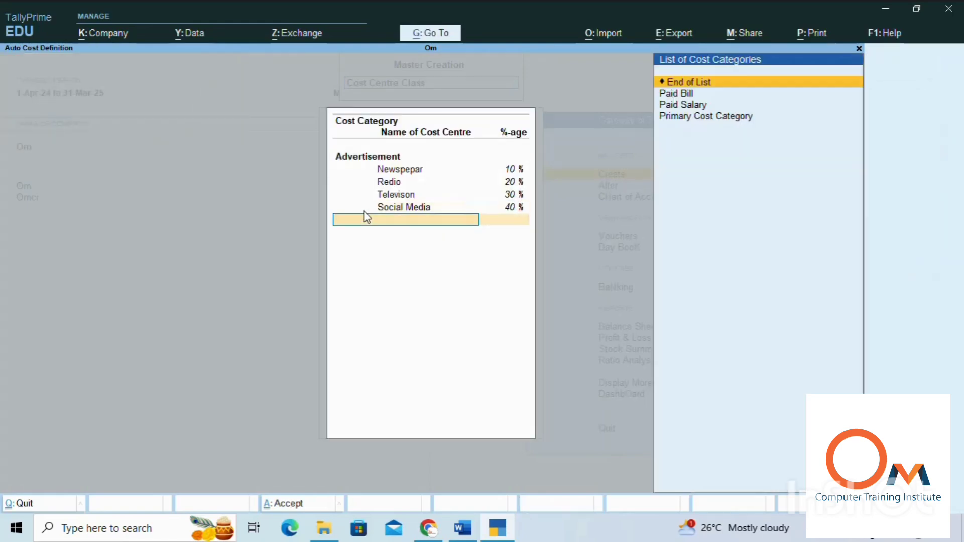
{"action": "key", "text": "Return"}
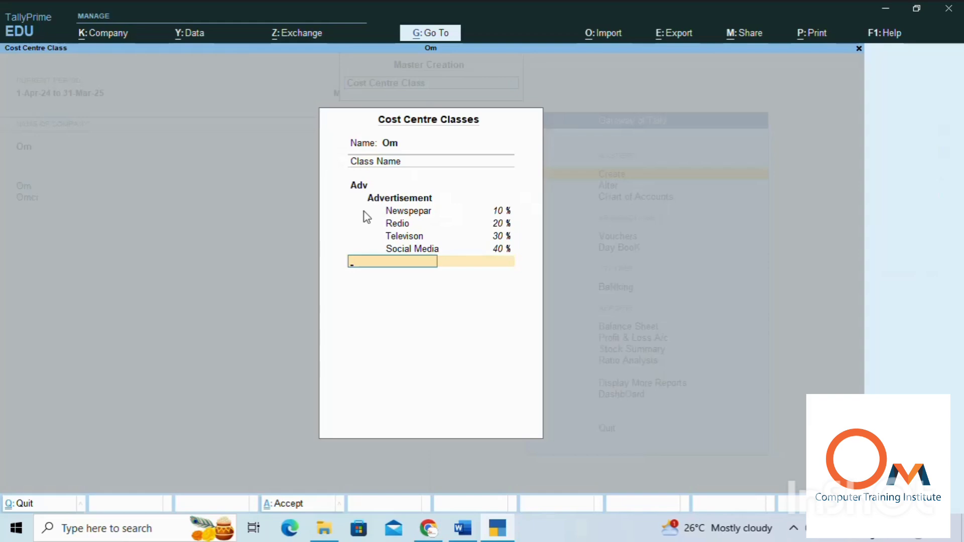
{"action": "key", "text": "ctrl+a"}
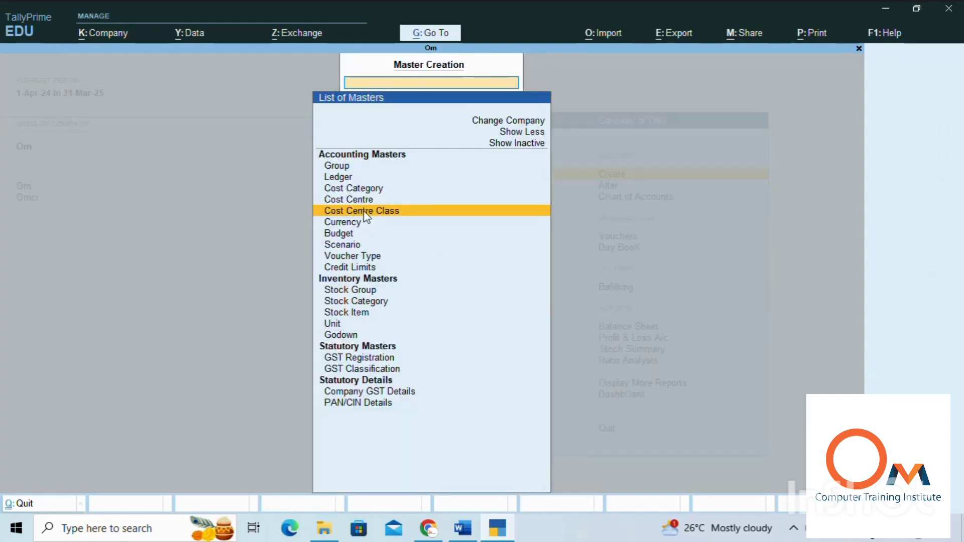
Step: Leave master creation and open a new payment voucher for company Om
{"action": "key", "text": "Escape"}
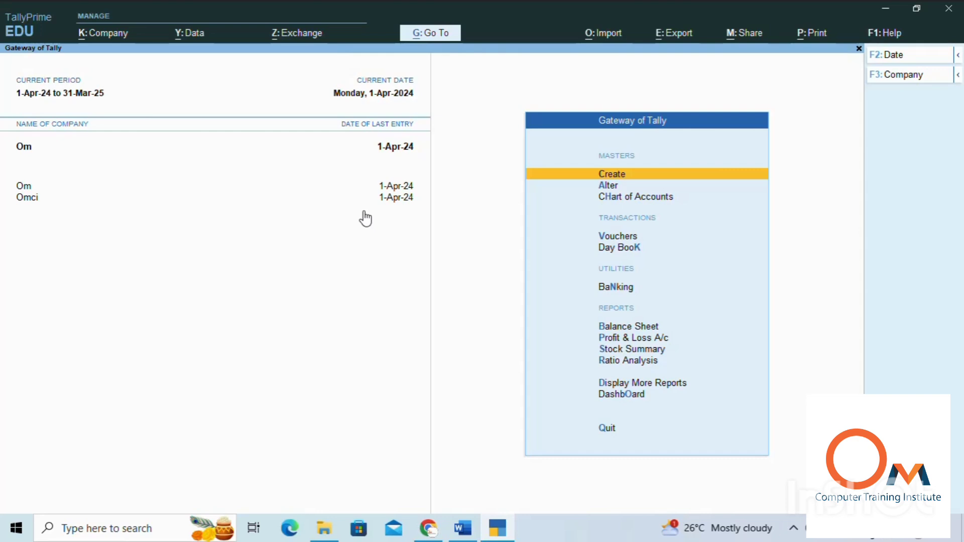
{"action": "key", "text": "Down"}
{"action": "key", "text": "Down"}
{"action": "key", "text": "Down"}
{"action": "key", "text": "Down"}
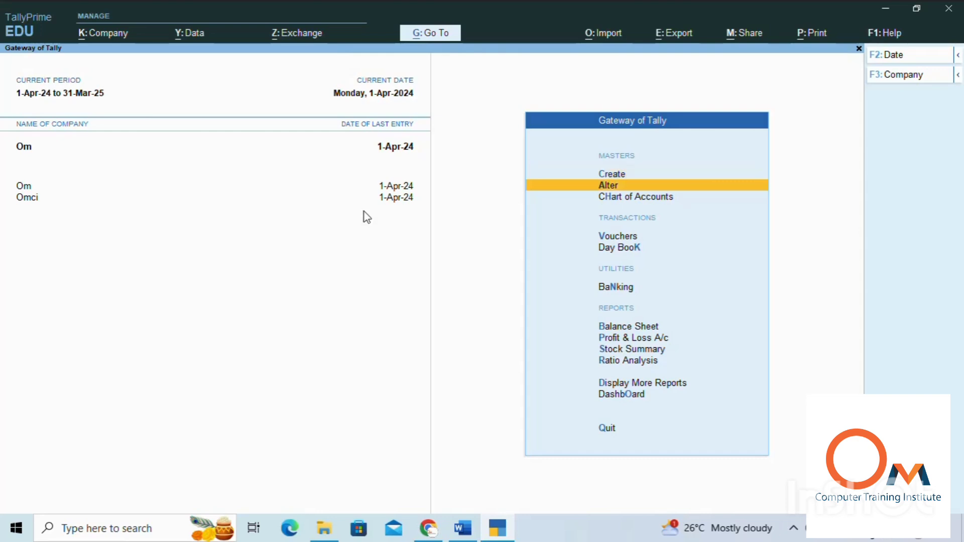
{"action": "key", "text": "Up"}
{"action": "key", "text": "Return"}
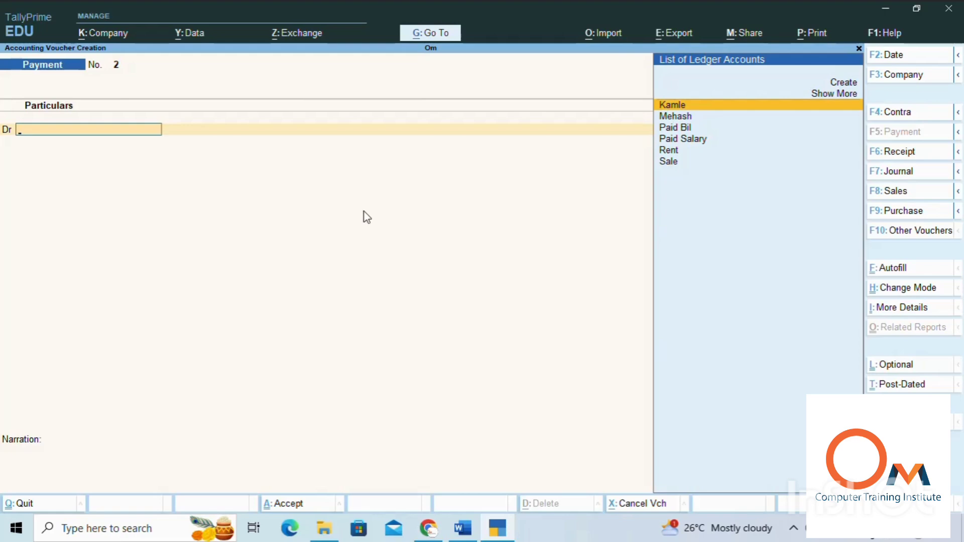
Step: In the payment voucher configuration, set Select Cost Centre/Class and Show list of Cost Centres to Yes, and accept
{"action": "key", "text": "F12"}
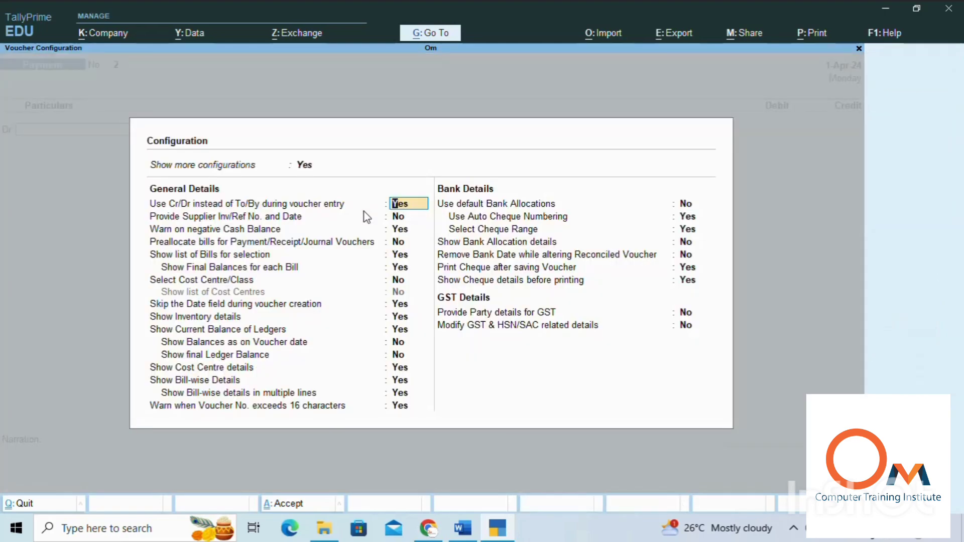
{"action": "key", "text": "Down"}
{"action": "key", "text": "Down"}
{"action": "key", "text": "Down"}
{"action": "key", "text": "Down"}
{"action": "key", "text": "Down"}
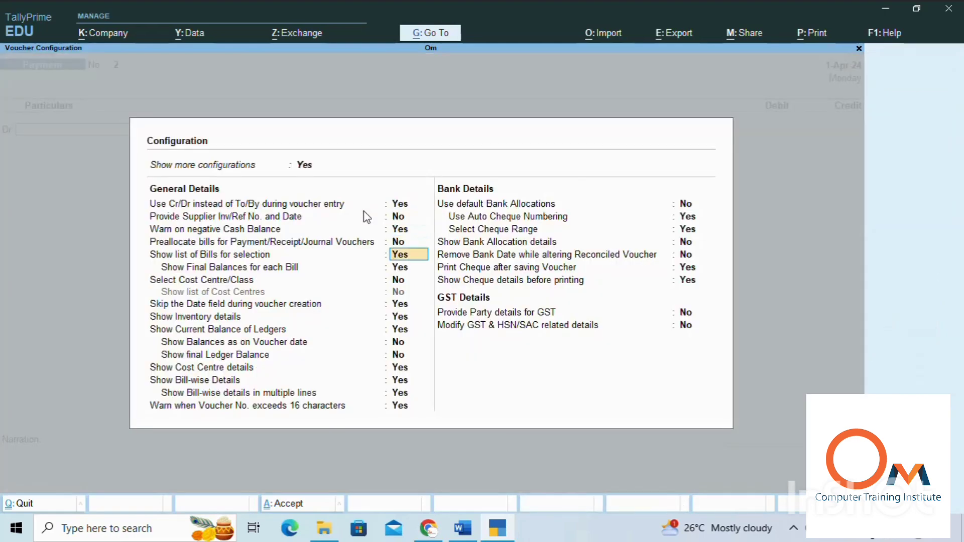
{"action": "key", "text": "Down"}
{"action": "type", "text": "yes"}
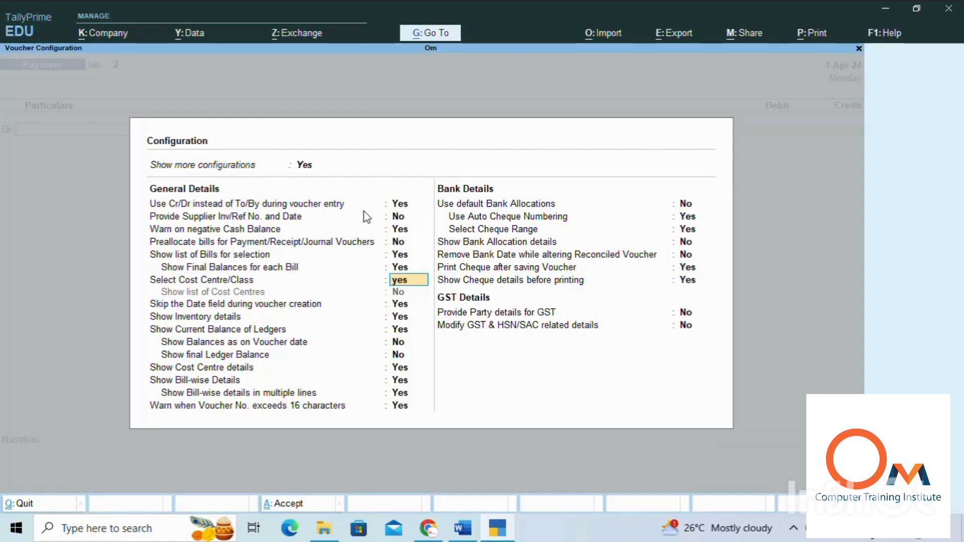
{"action": "key", "text": "Return"}
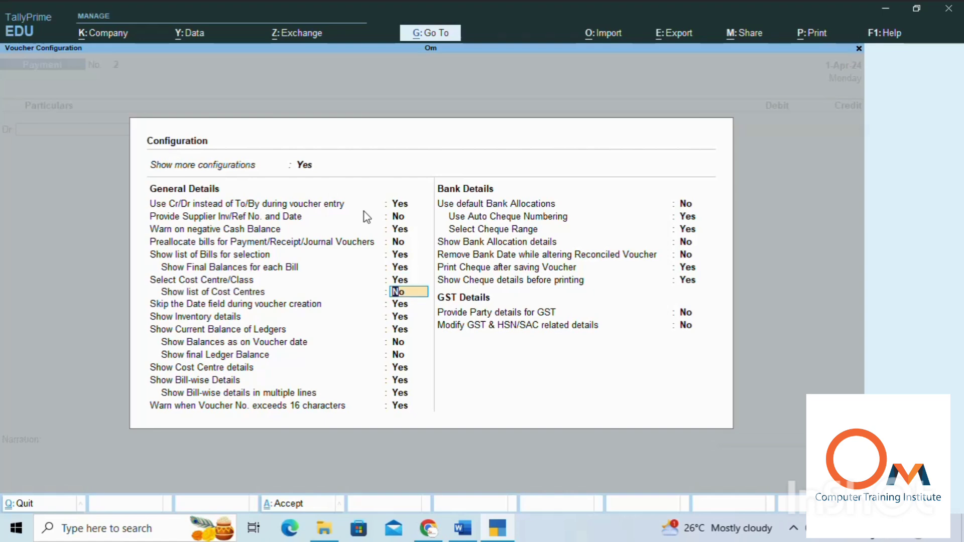
{"action": "type", "text": "yes"}
{"action": "key", "text": "Return"}
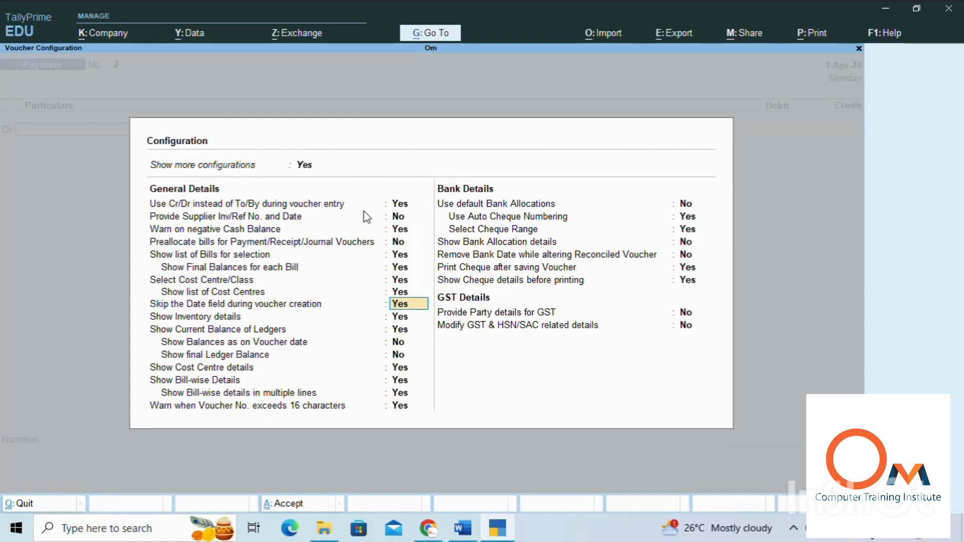
{"action": "key", "text": "ctrl+a"}
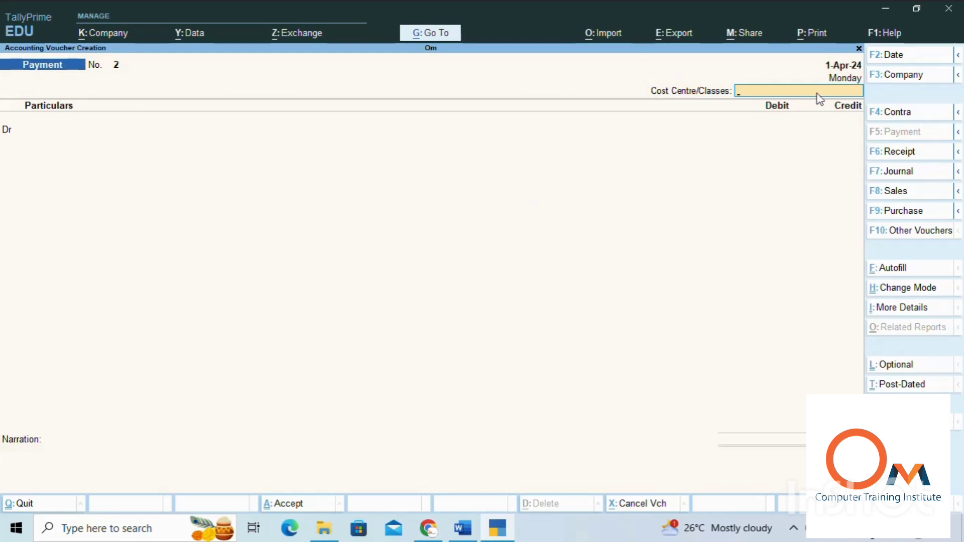
Step: Apply the Adv cost centre class to the payment and create a new debit ledger named Advertisement Paid
{"action": "type", "text": "A"}
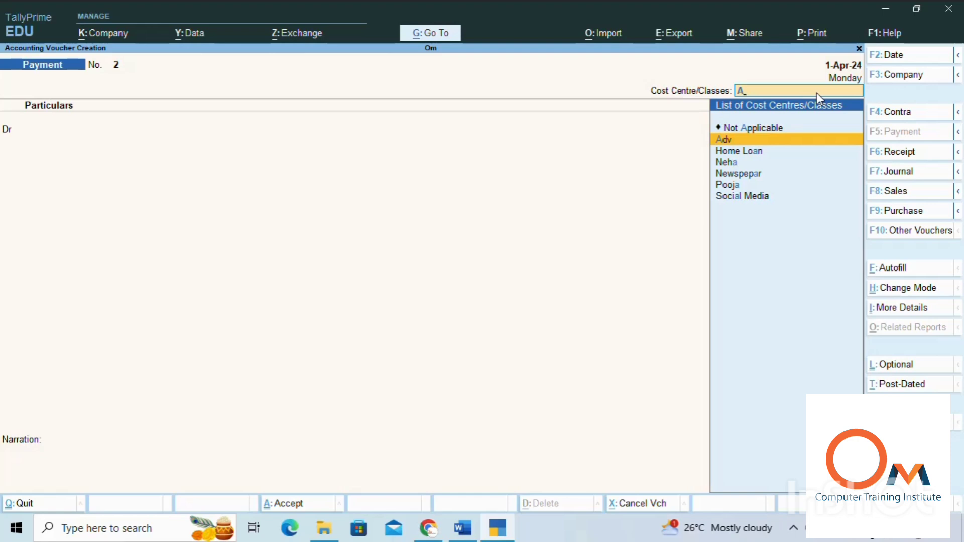
{"action": "key", "text": "Return"}
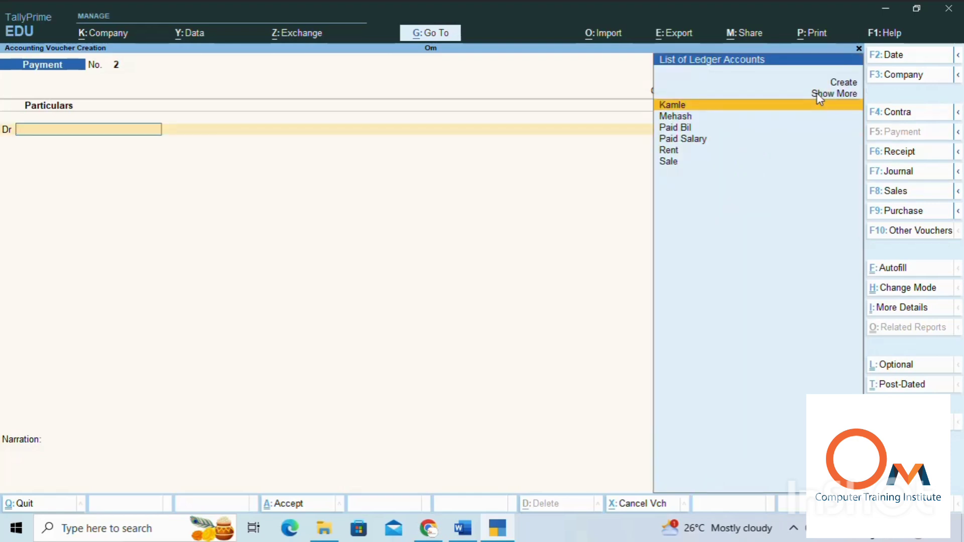
{"action": "key", "text": "Up"}
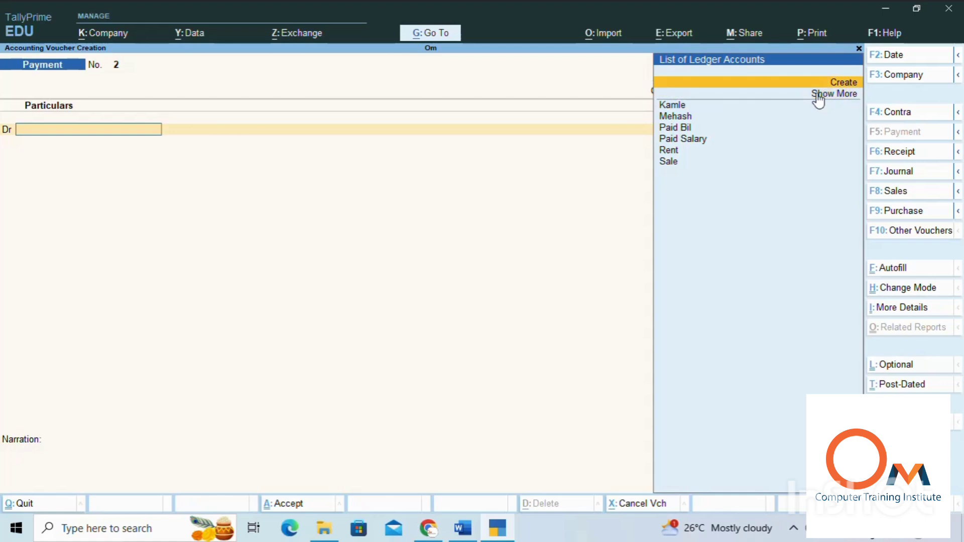
{"action": "key", "text": "Return"}
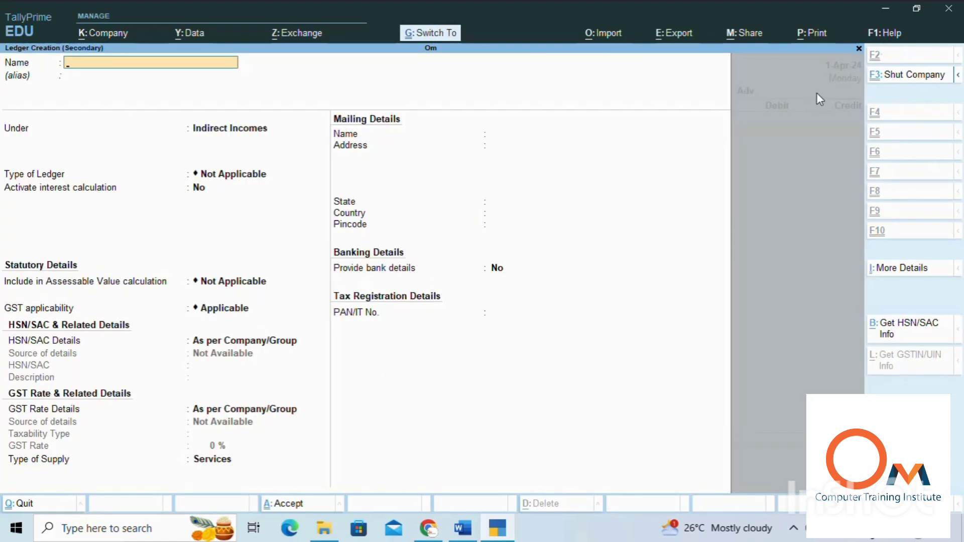
{"action": "type", "text": "Advertisement Paid"}
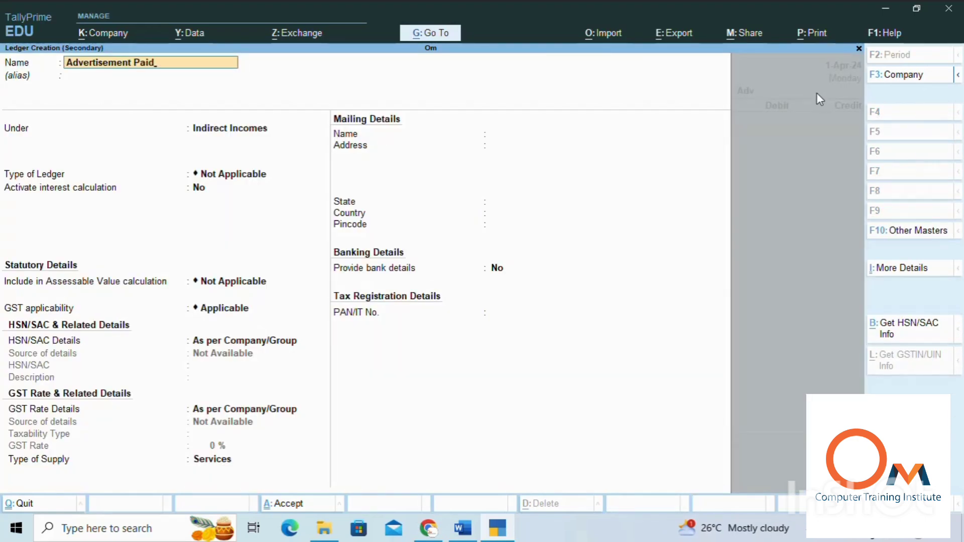
{"action": "key", "text": "Return"}
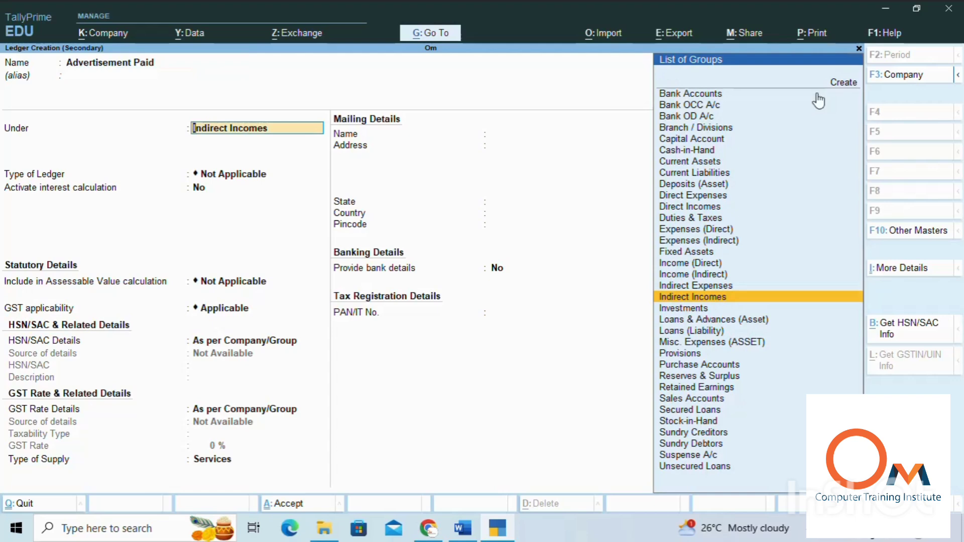
Step: Place the Advertisement Paid ledger under Indirect Incomes, keep its remaining default settings, and save it
{"action": "key", "text": "Return"}
{"action": "key", "text": "Return"}
{"action": "key", "text": "Return"}
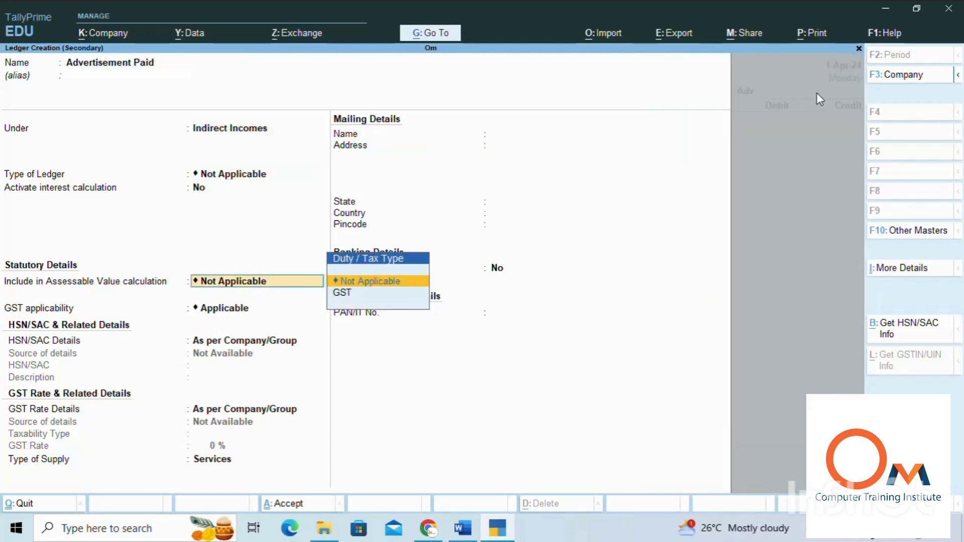
{"action": "key", "text": "Return"}
{"action": "key", "text": "Return"}
{"action": "key", "text": "Return"}
{"action": "key", "text": "Return"}
{"action": "key", "text": "Return"}
{"action": "key", "text": "Return"}
{"action": "key", "text": "Return"}
{"action": "key", "text": "Return"}
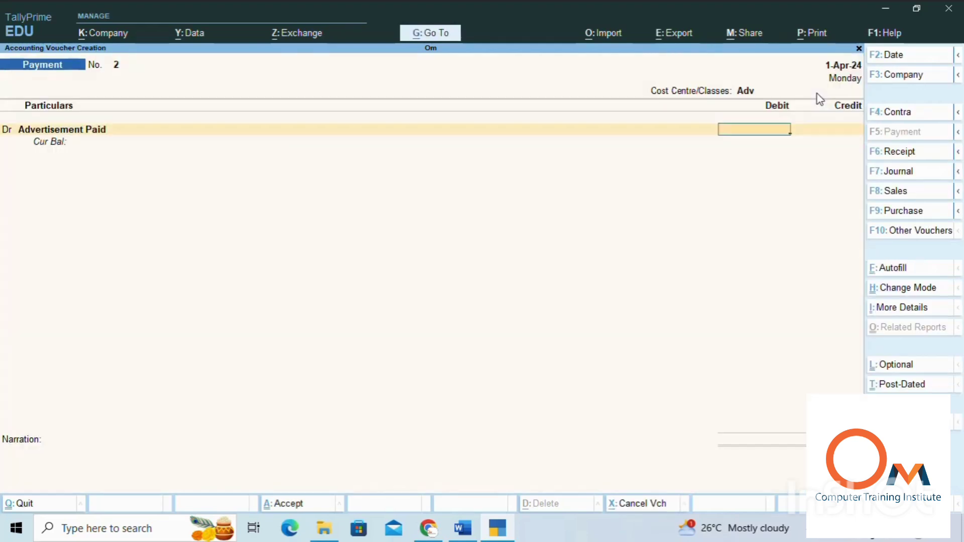
Step: Set the debit amount for Advertisement Paid to 60,000
{"action": "type", "text": "6"}
{"action": "type", "text": "0000"}
Step: Choose Cash as the credit ledger of the Advertisement Paid payment
{"action": "key", "text": "Return"}
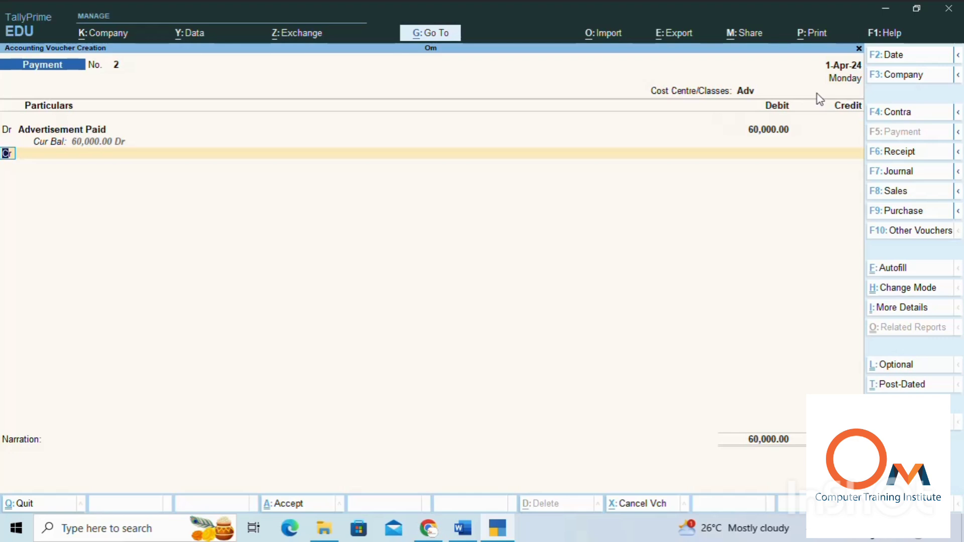
{"action": "key", "text": "Return"}
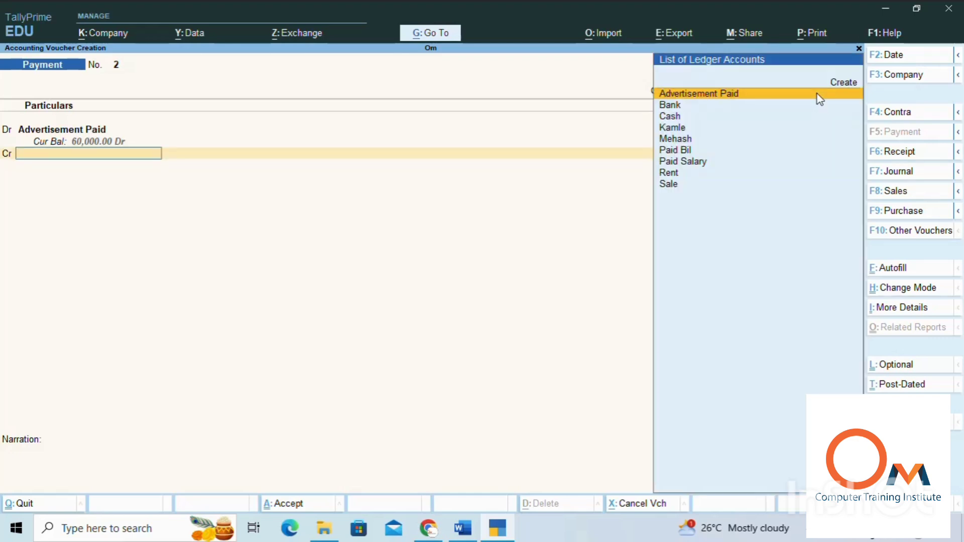
{"action": "key", "text": "Down"}
{"action": "key", "text": "Down"}
{"action": "key", "text": "Down"}
{"action": "key", "text": "Down"}
{"action": "key", "text": "Down"}
{"action": "key", "text": "Down"}
{"action": "key", "text": "Down"}
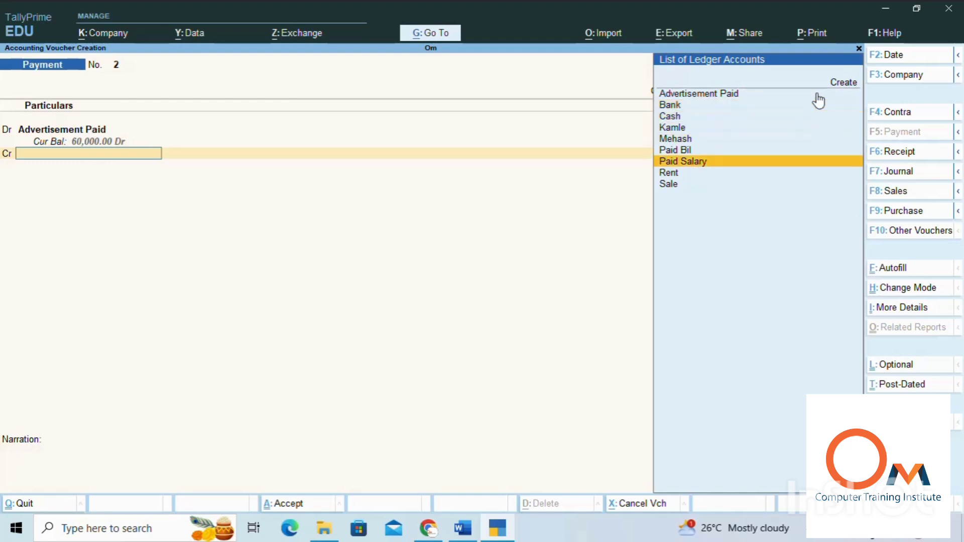
{"action": "key", "text": "Up"}
{"action": "key", "text": "Up"}
{"action": "key", "text": "Up"}
{"action": "key", "text": "Up"}
{"action": "key", "text": "Up"}
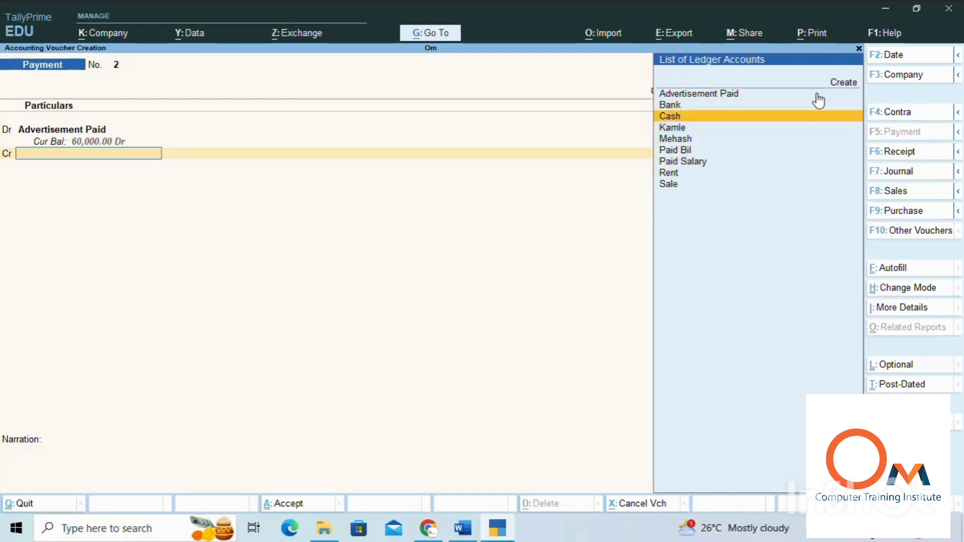
{"action": "key", "text": "Return"}
Step: Accept 60,000 as the Cash credit amount, leave the narration empty, and save the payment voucher
{"action": "key", "text": "Return"}
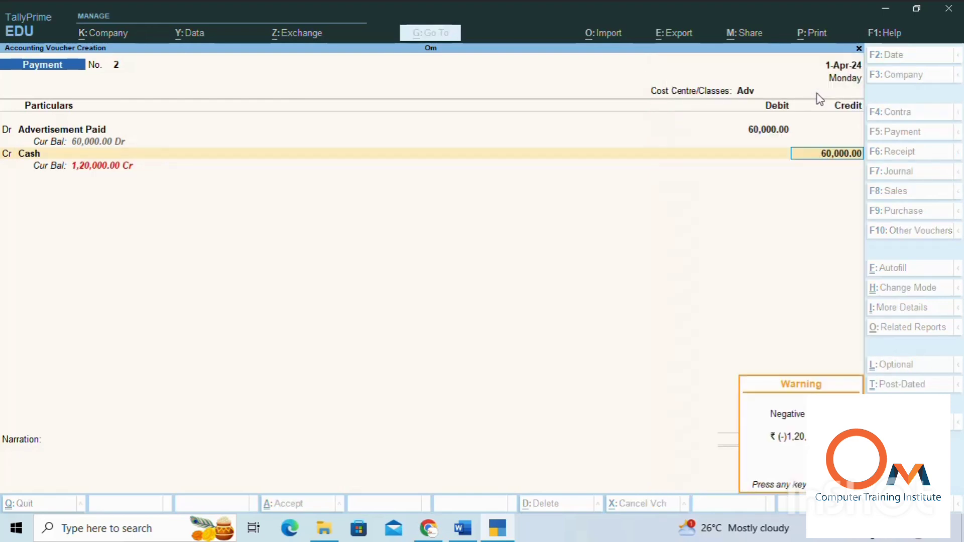
{"action": "key", "text": "Return"}
{"action": "key", "text": "Return"}
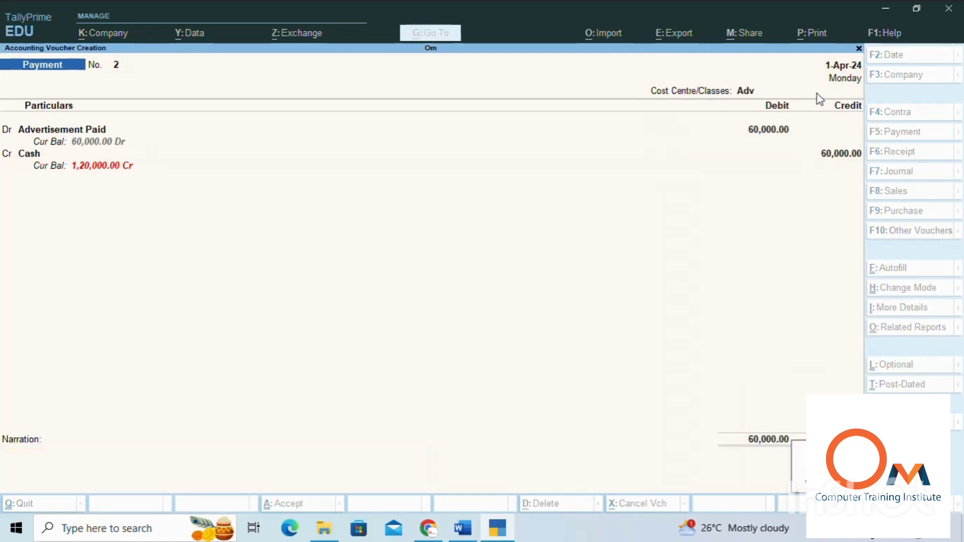
{"action": "key", "text": "Return"}
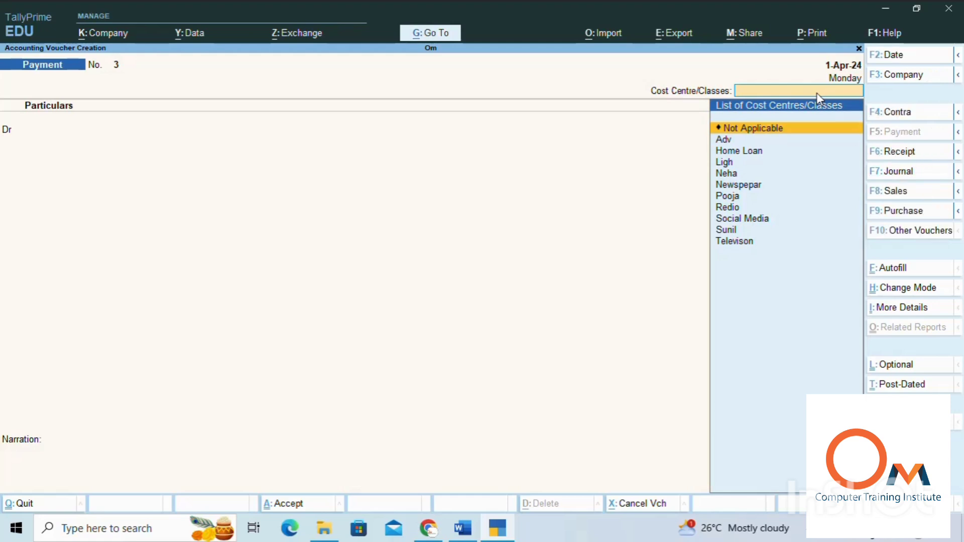
Step: Leave voucher creation without entering another payment and bring up the additional reports from the Gateway of Tally
{"action": "key", "text": "alt"}
{"action": "key", "text": "Escape"}
{"action": "key", "text": "Escape"}
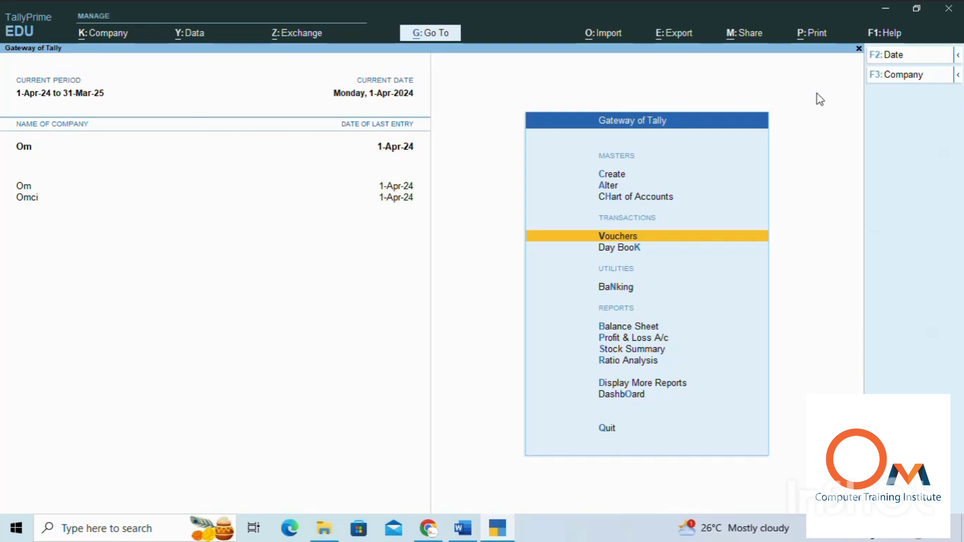
{"action": "key", "text": "Down"}
{"action": "key", "text": "Down"}
{"action": "key", "text": "Down"}
{"action": "key", "text": "Down"}
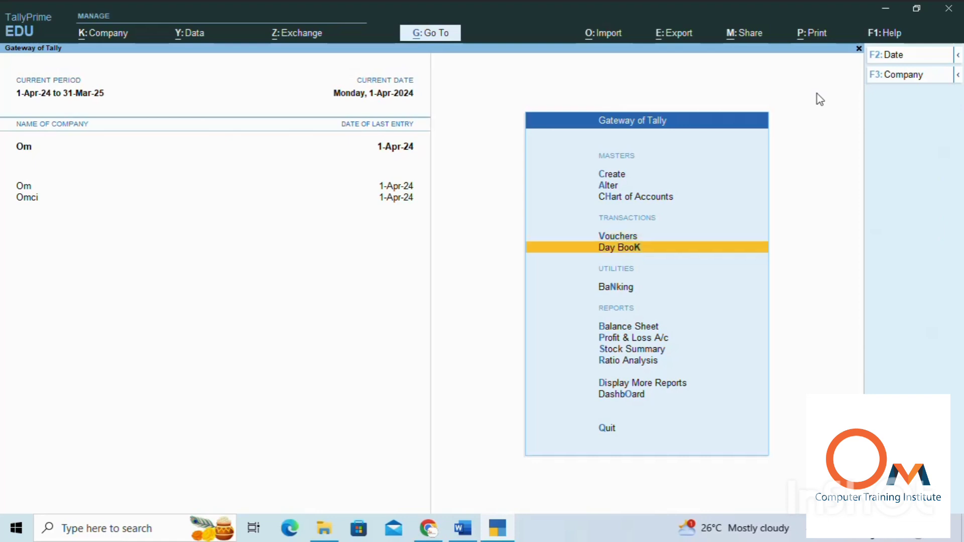
{"action": "key", "text": "Up"}
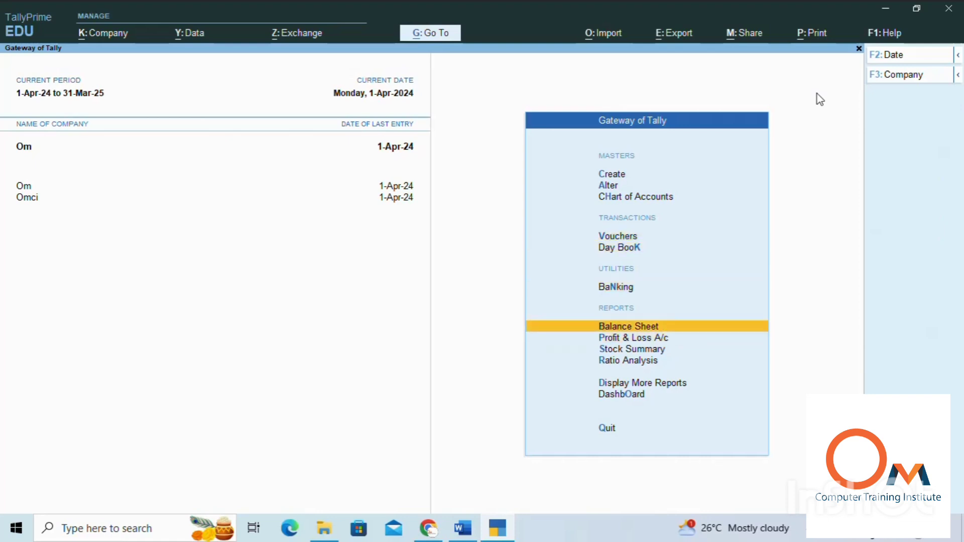
{"action": "key", "text": "Down"}
{"action": "key", "text": "Down"}
{"action": "key", "text": "Down"}
{"action": "key", "text": "Down"}
{"action": "key", "text": "Down"}
{"action": "key", "text": "Up"}
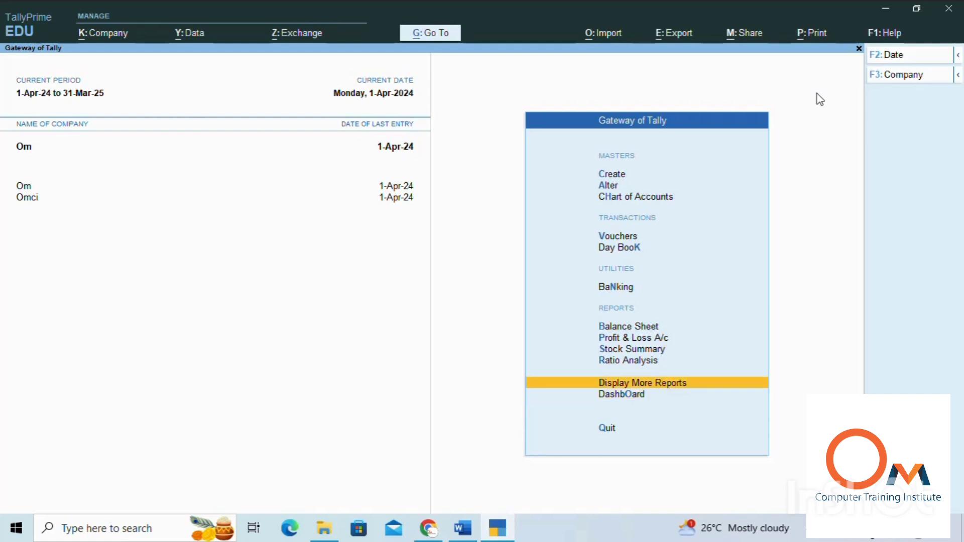
{"action": "key", "text": "Return"}
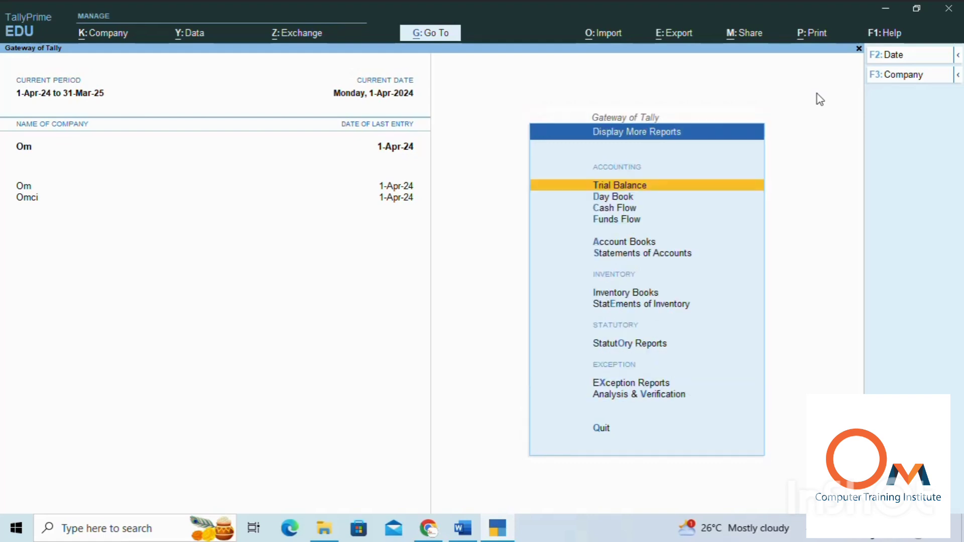
Step: Open the Advertisement Paid voucher from the Day Book to check how its amount is divided among the cost centres
{"action": "key", "text": "Down"}
{"action": "key", "text": "Return"}
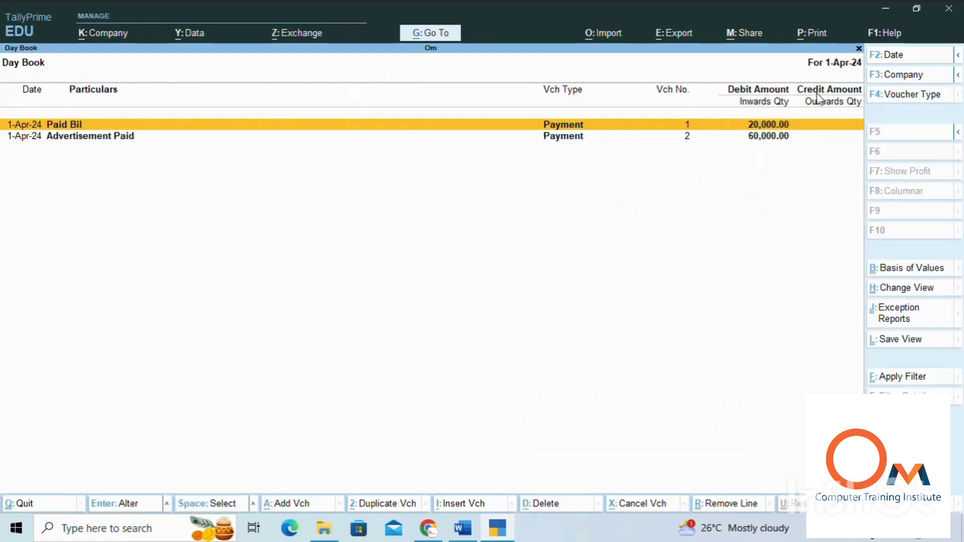
{"action": "key", "text": "Down"}
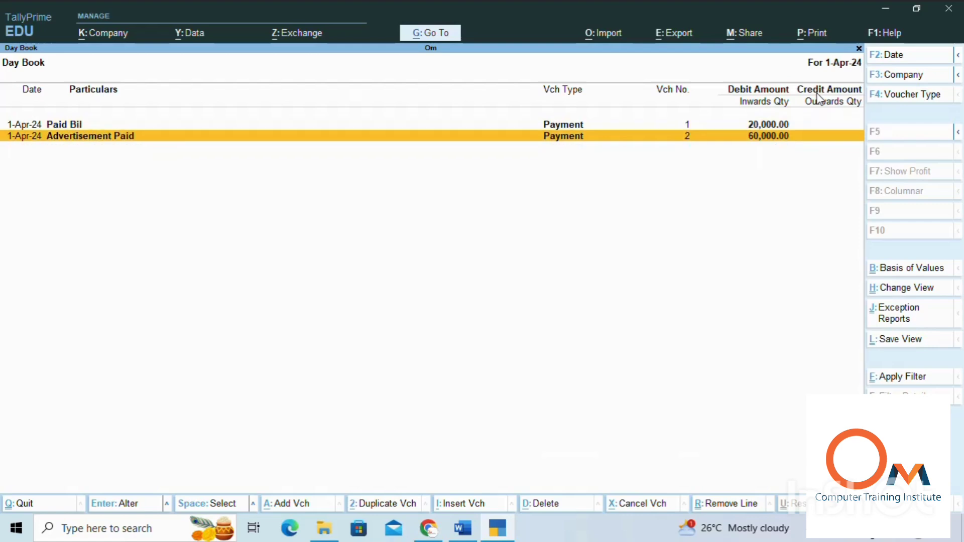
{"action": "key", "text": "Return"}
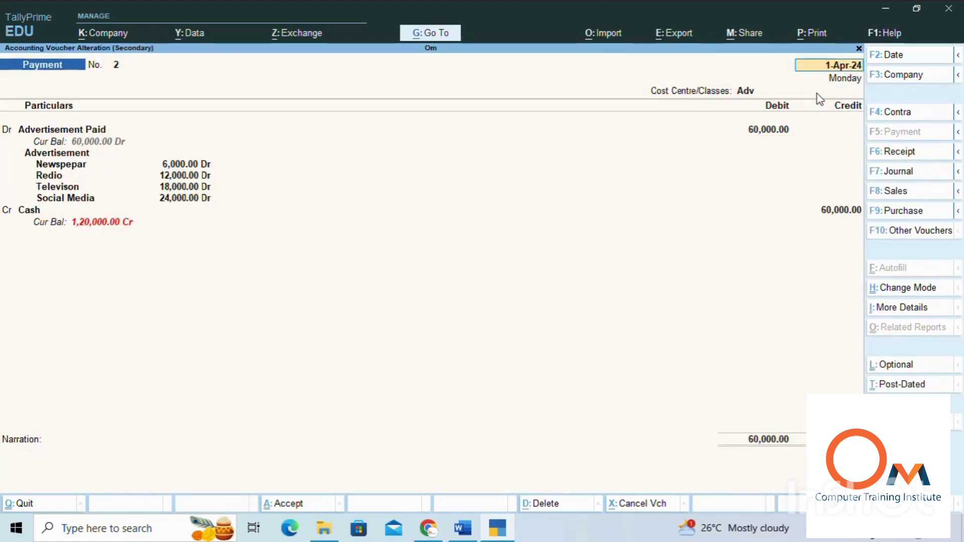